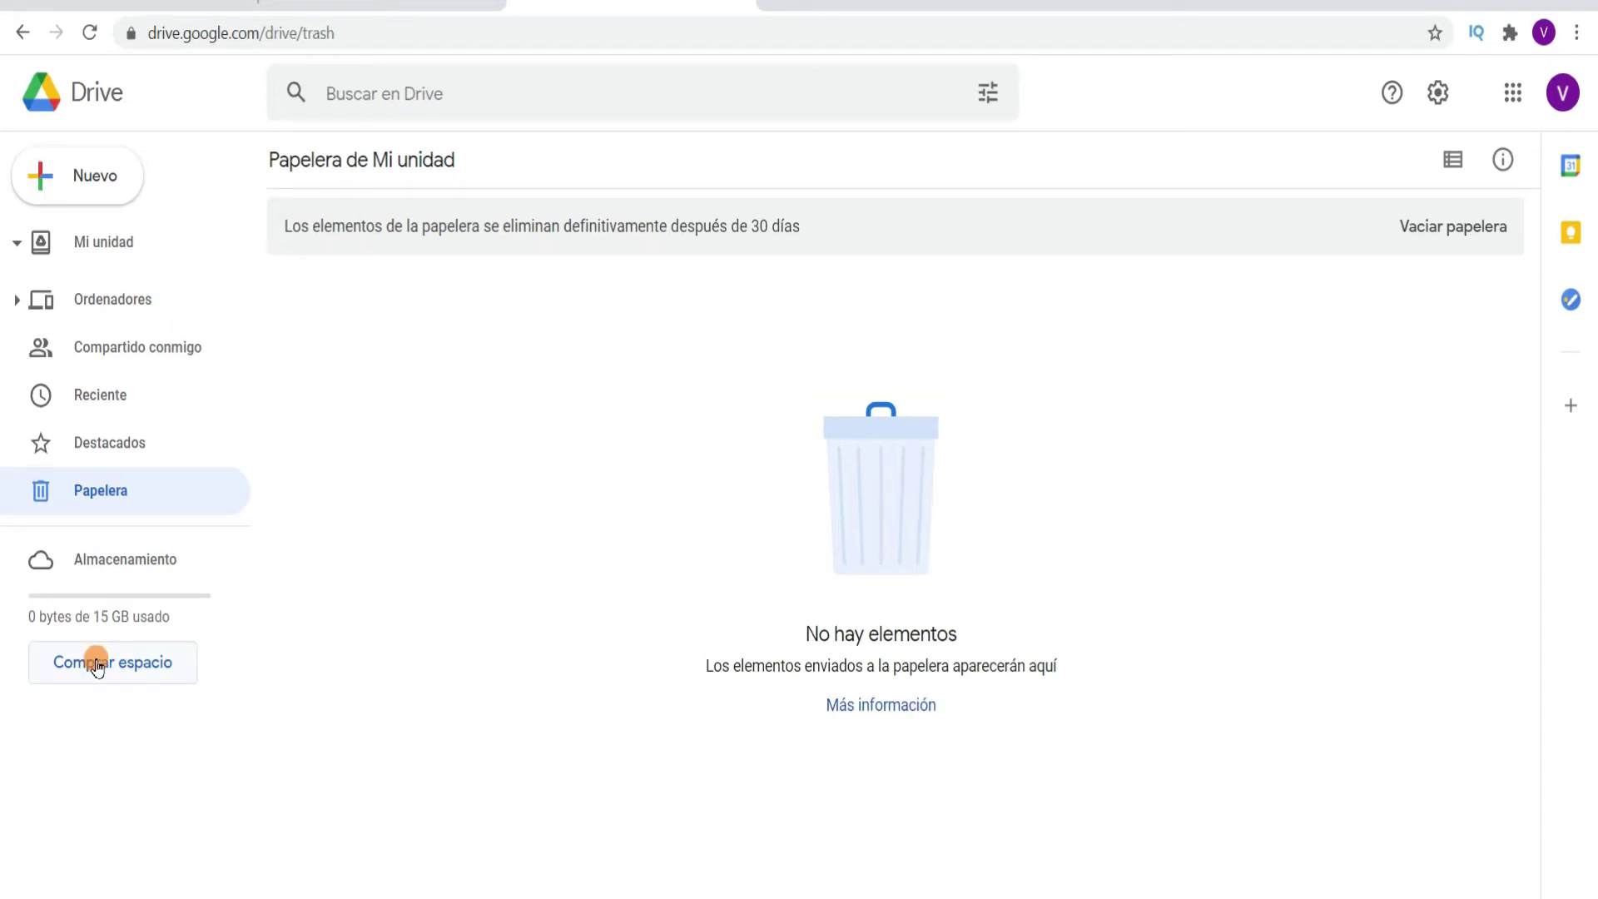
Step: Open the Google One storage upgrade page and review the available subscription plans and their prices
left_click(96, 663)
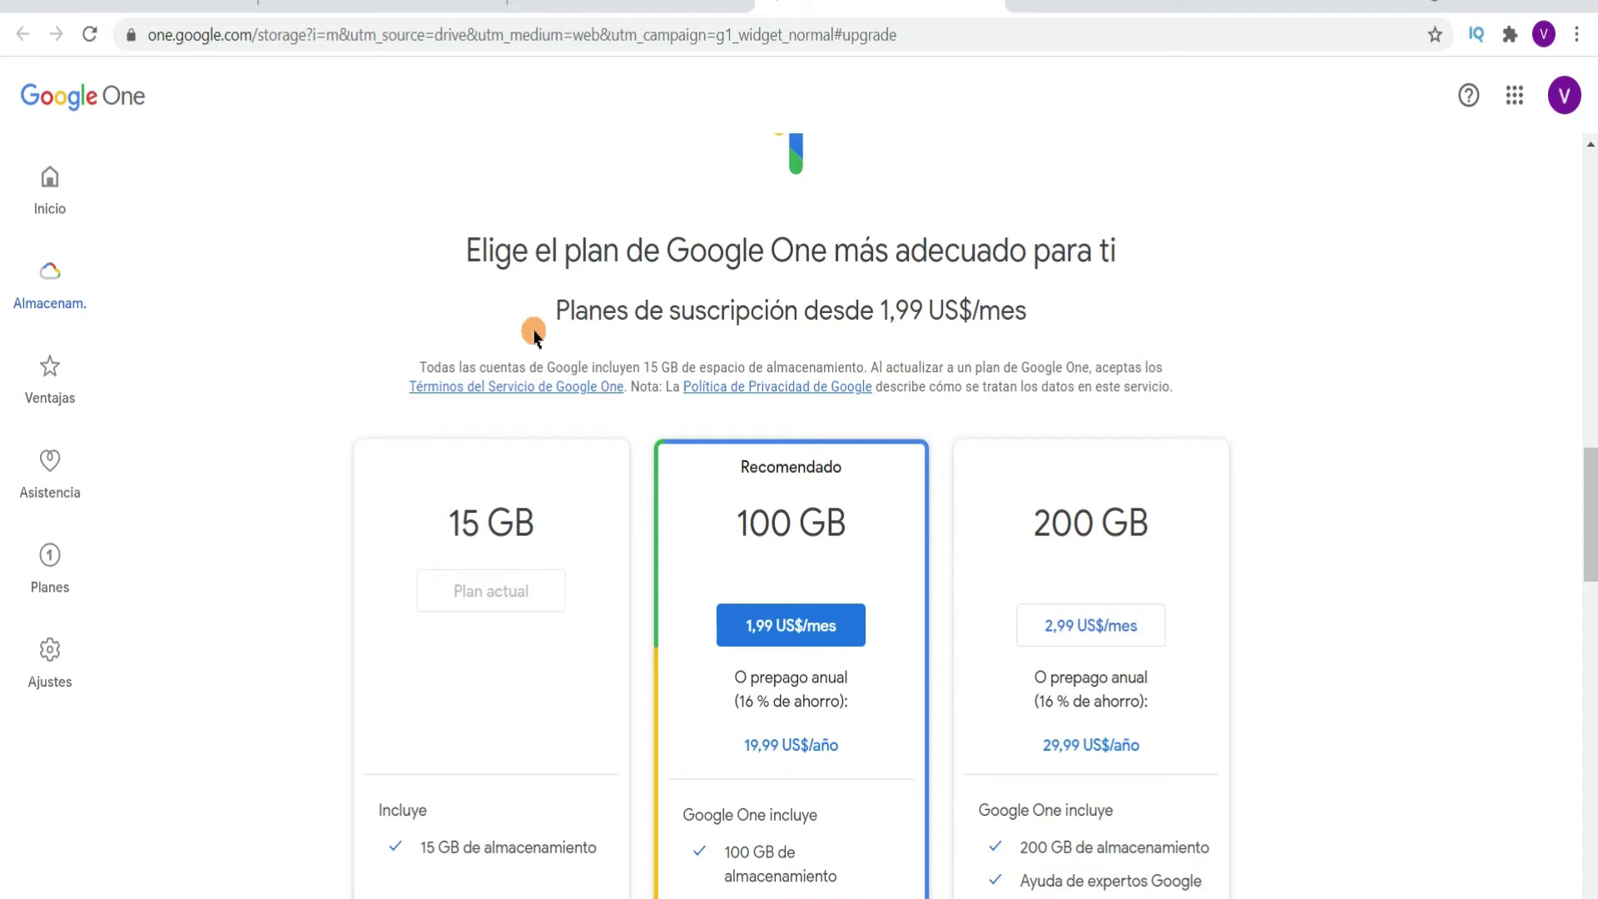
scroll(534, 335, "down", 3)
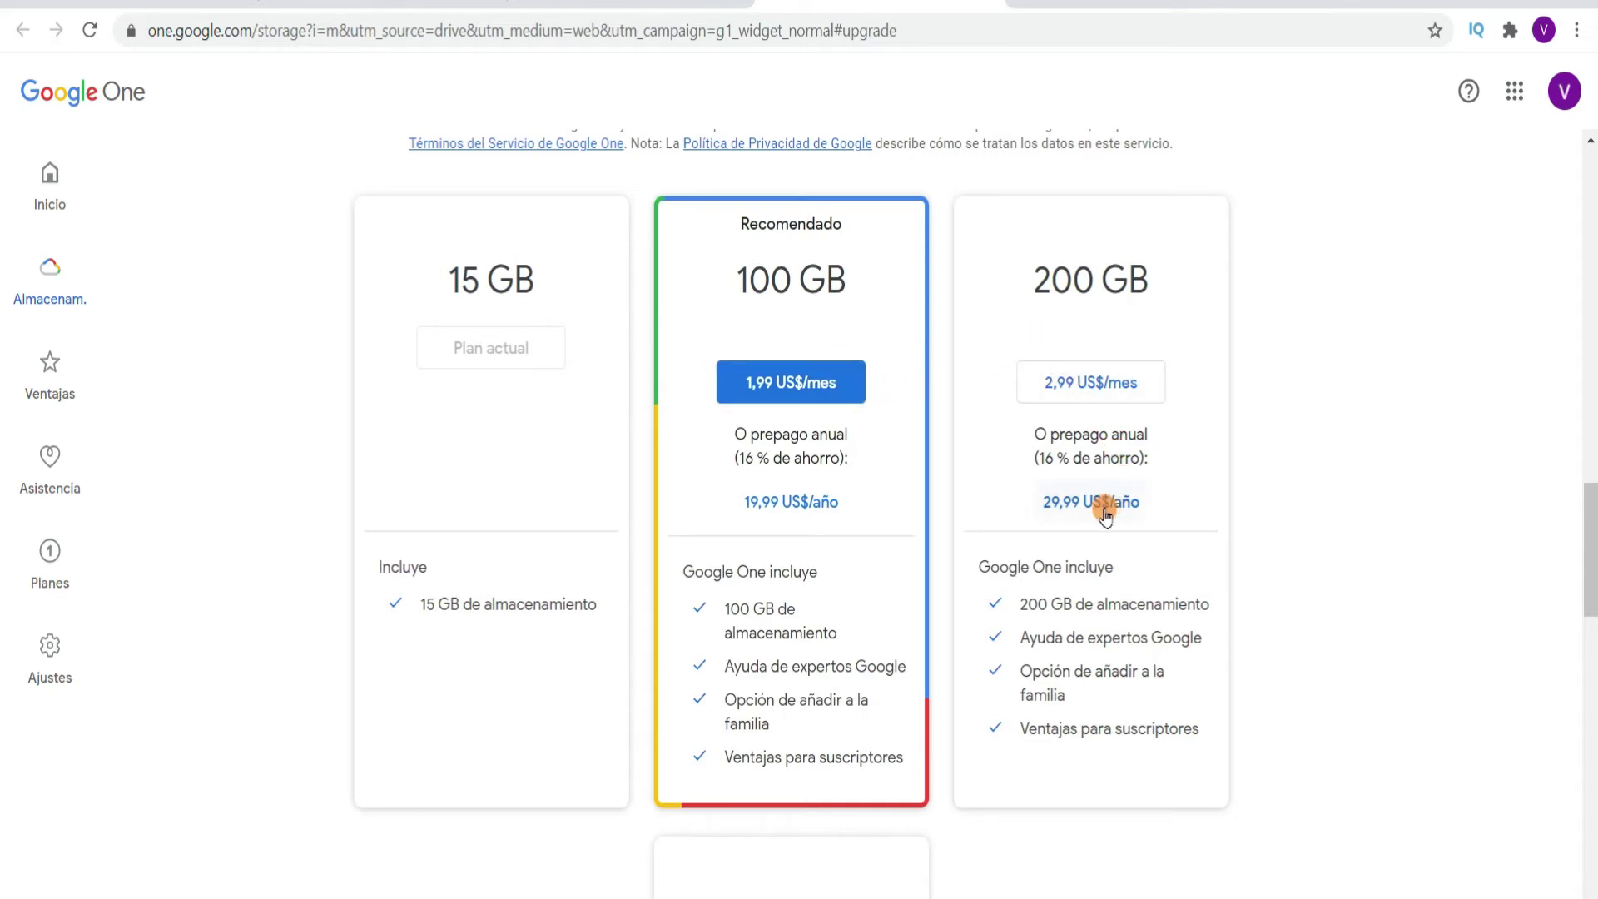
scroll(1111, 509, "down", 4)
scroll(1106, 511, "down", 4)
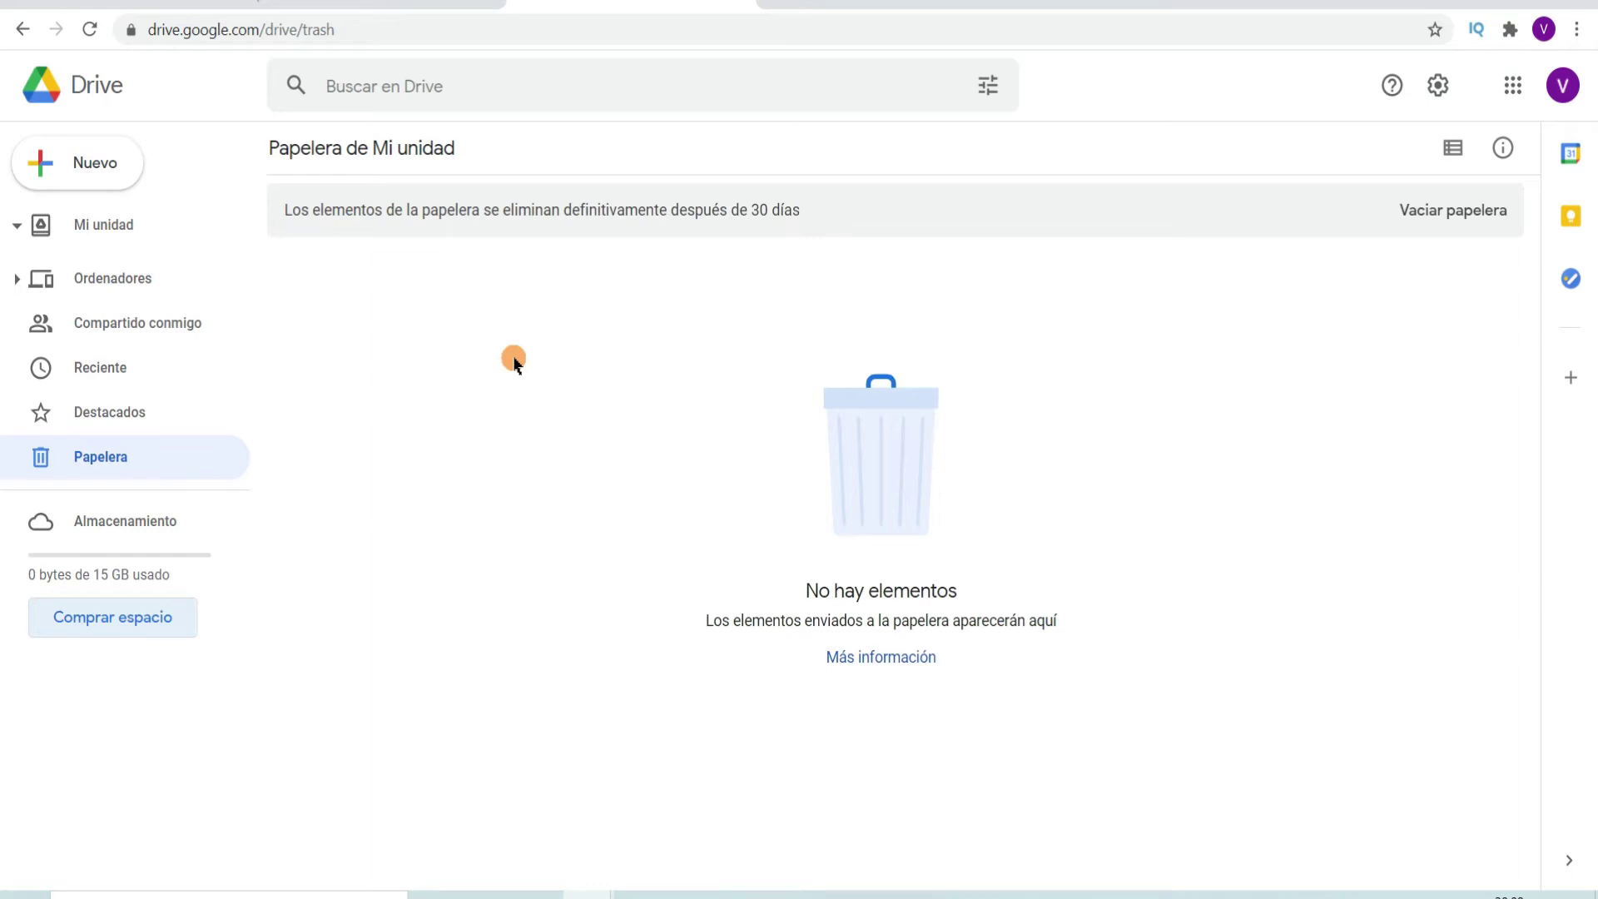
Step: Create a new folder named "Vacaciones 2021" in Mi unidad and open it
left_click(106, 179)
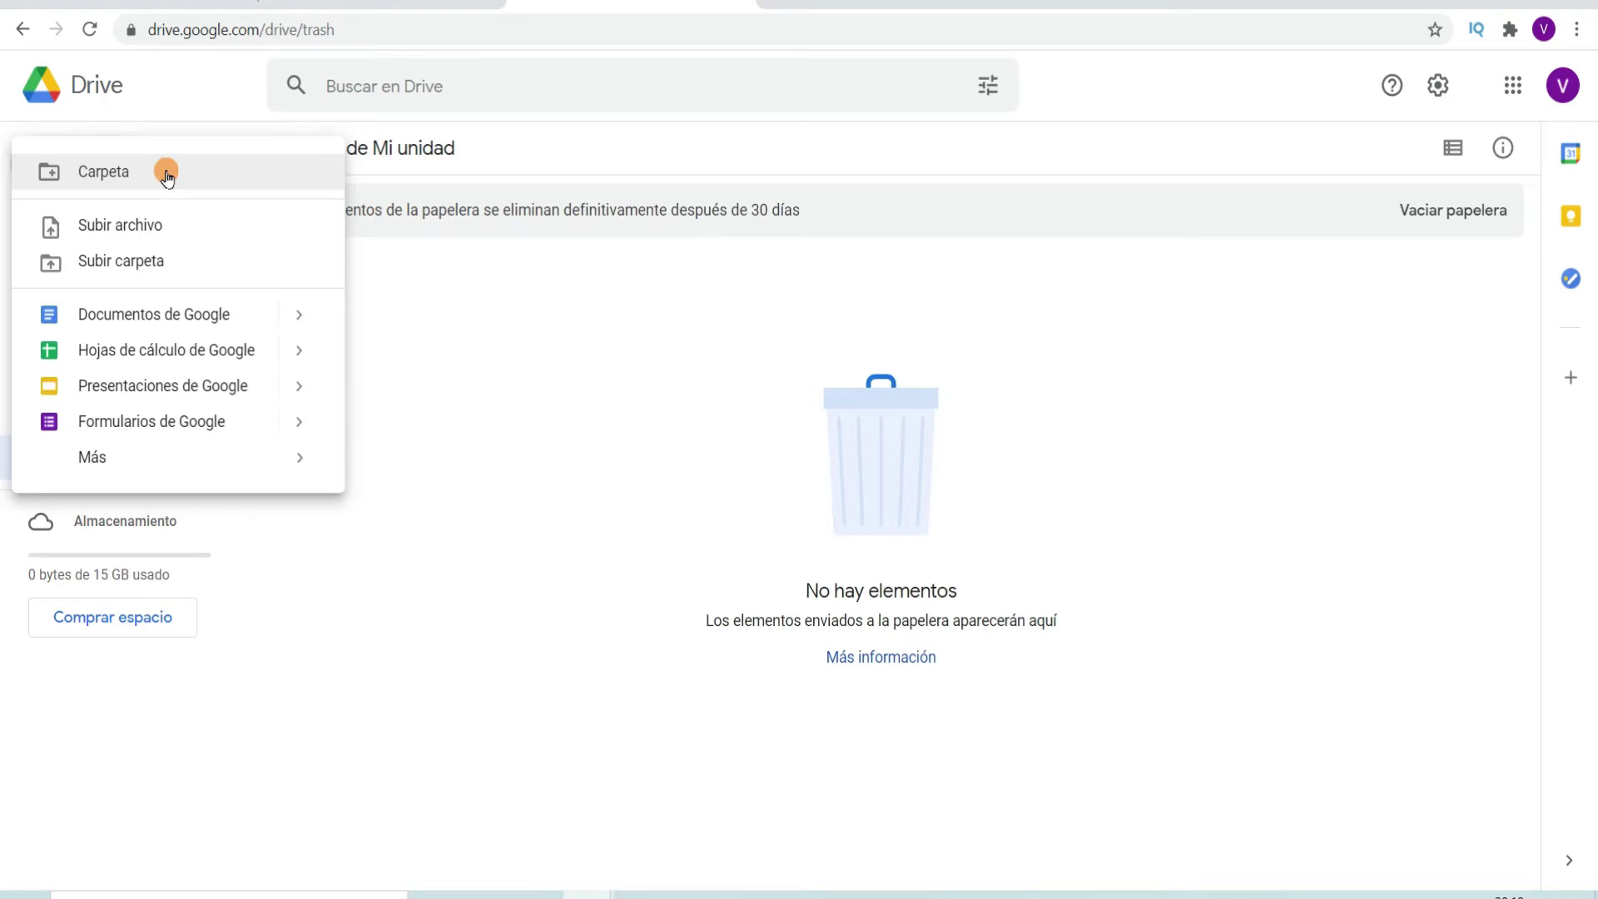
left_click(166, 175)
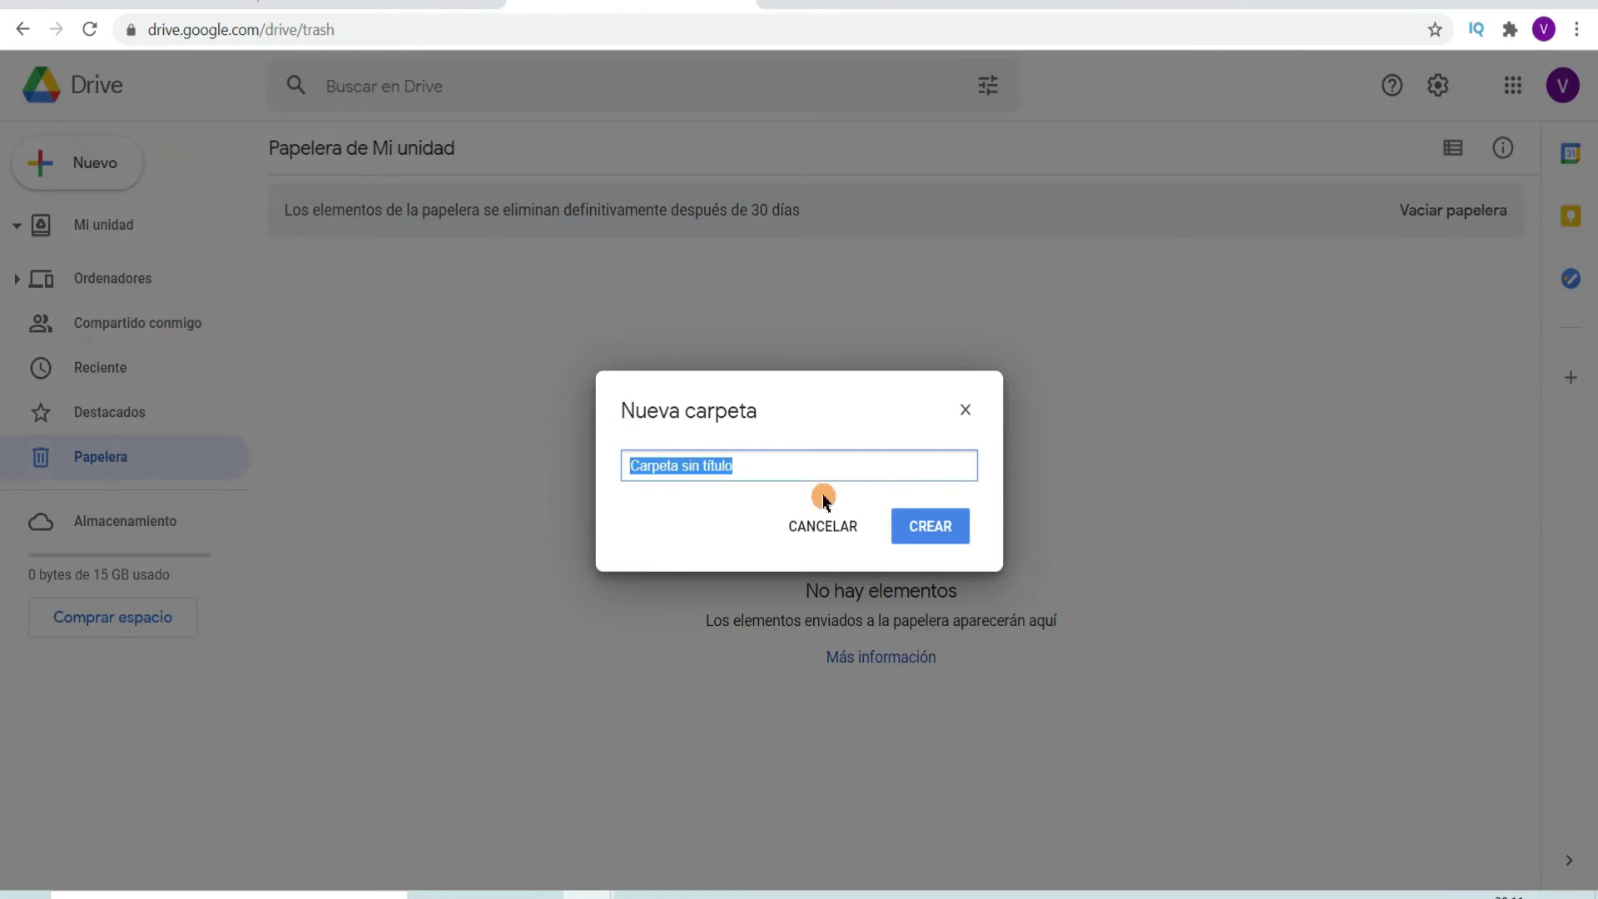
type("Vacac")
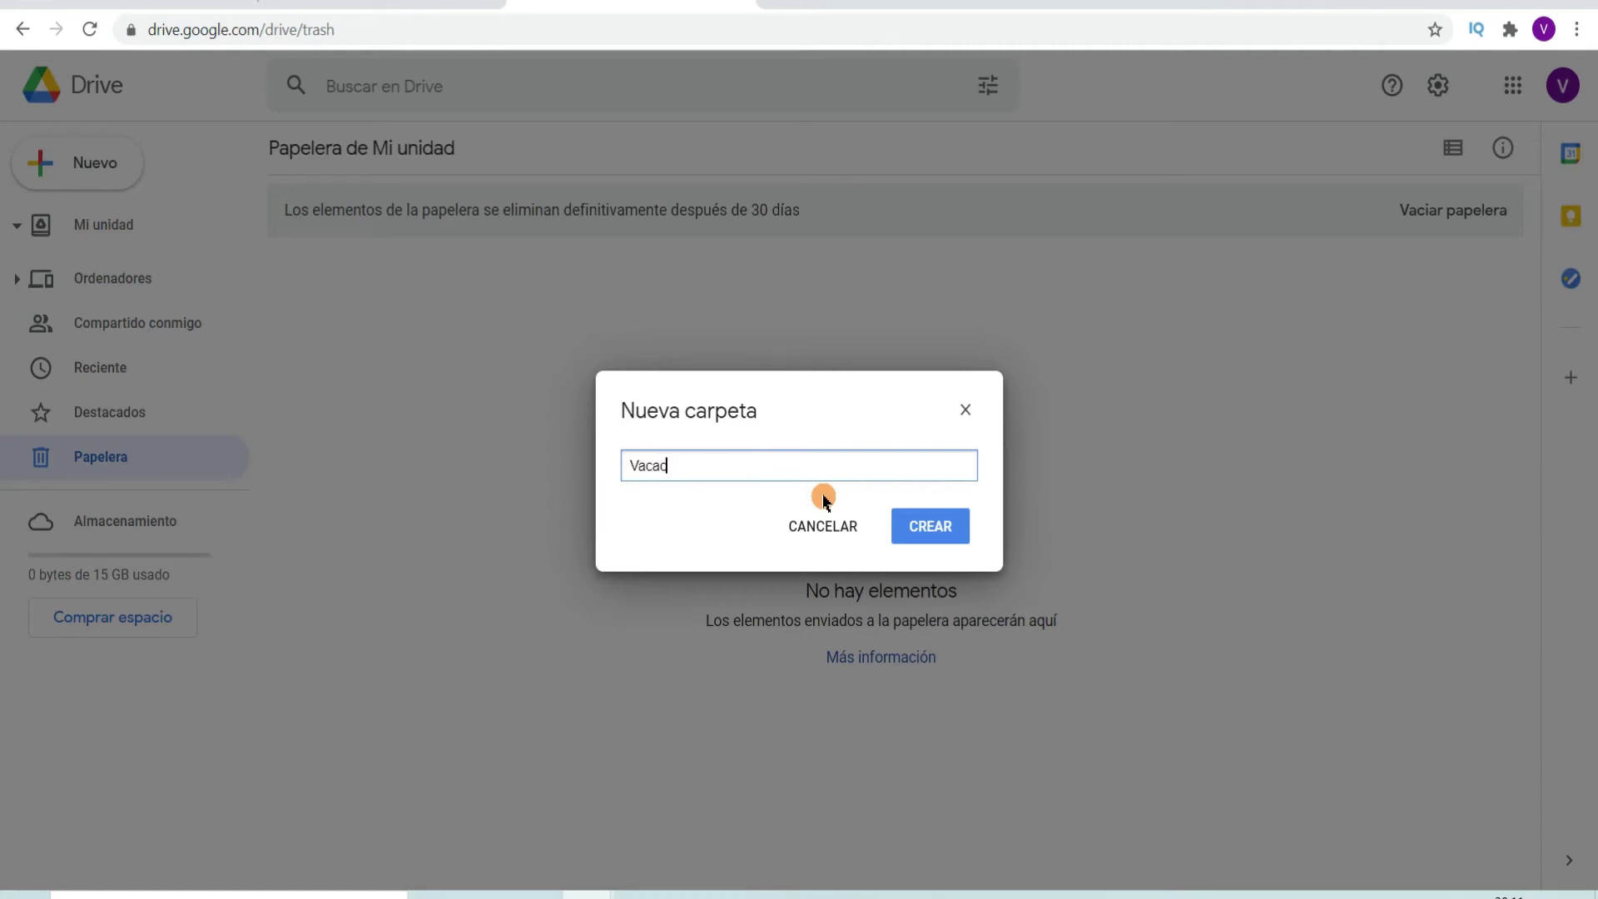
type("iones 2021")
left_click(919, 525)
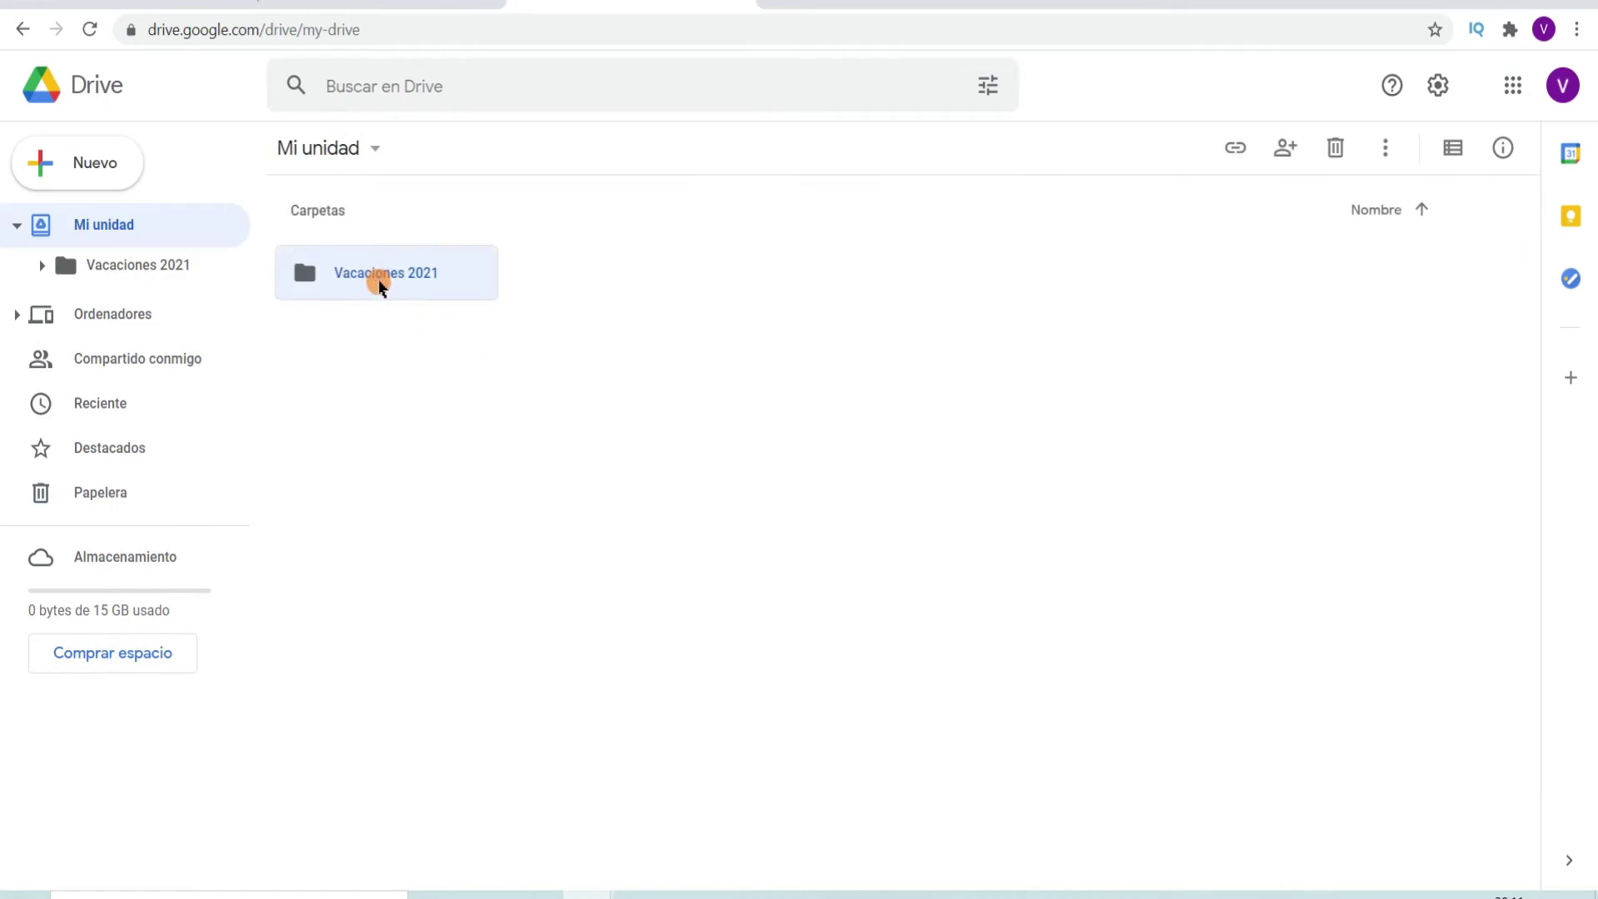
double_click(376, 275)
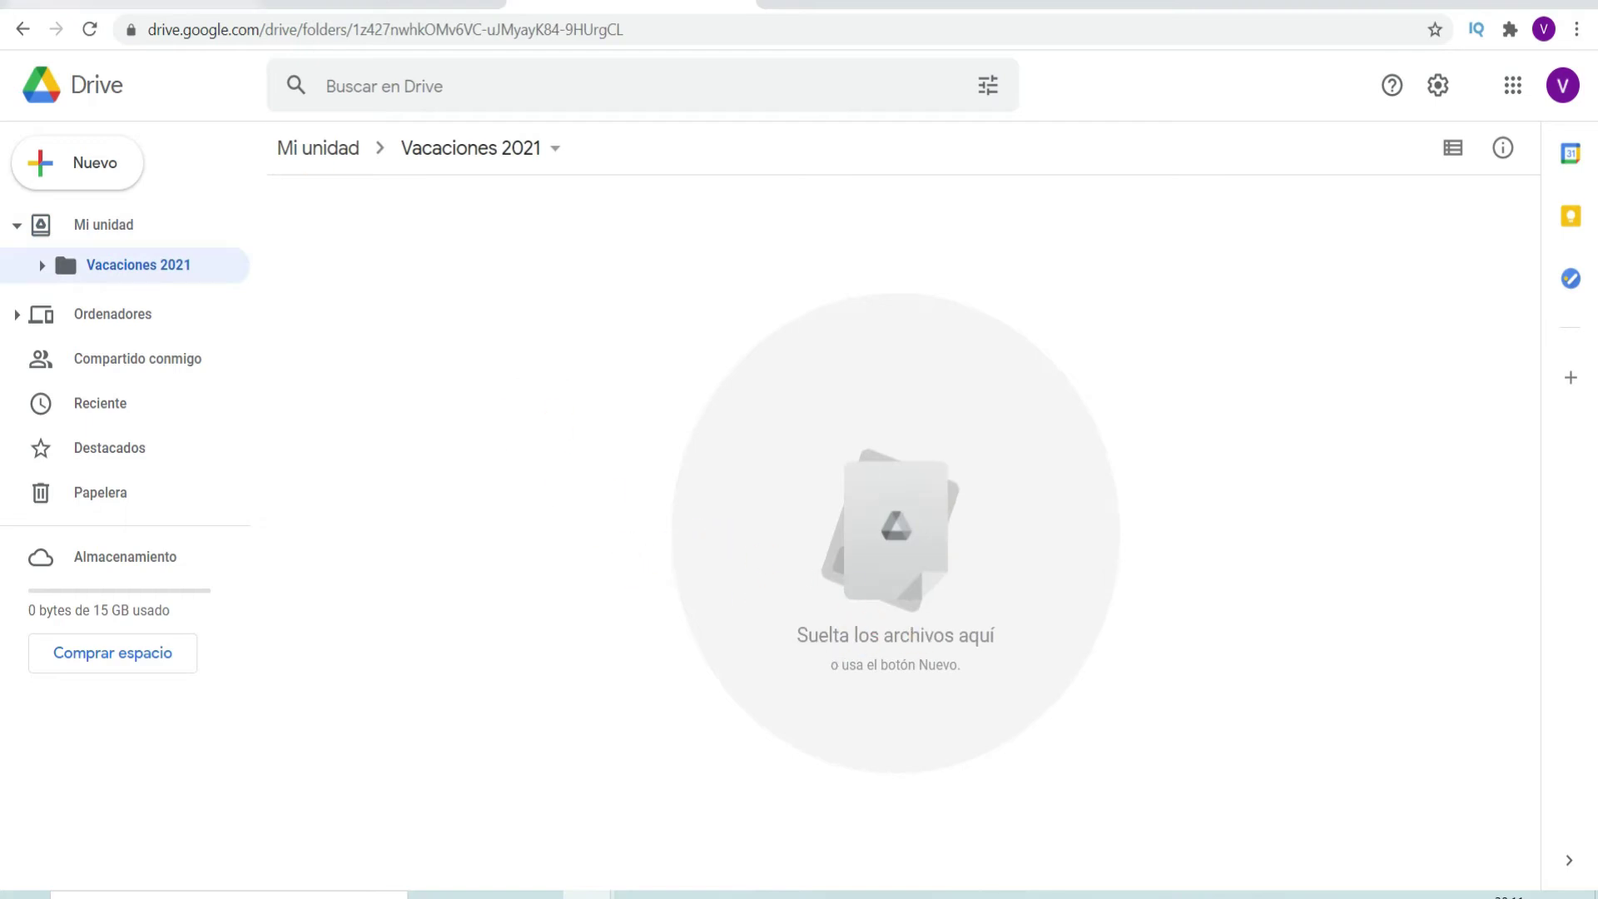
Step: Go back to Mi unidad and create a second folder there named "Examen Medico"
left_click(22, 29)
left_click(84, 158)
left_click(119, 173)
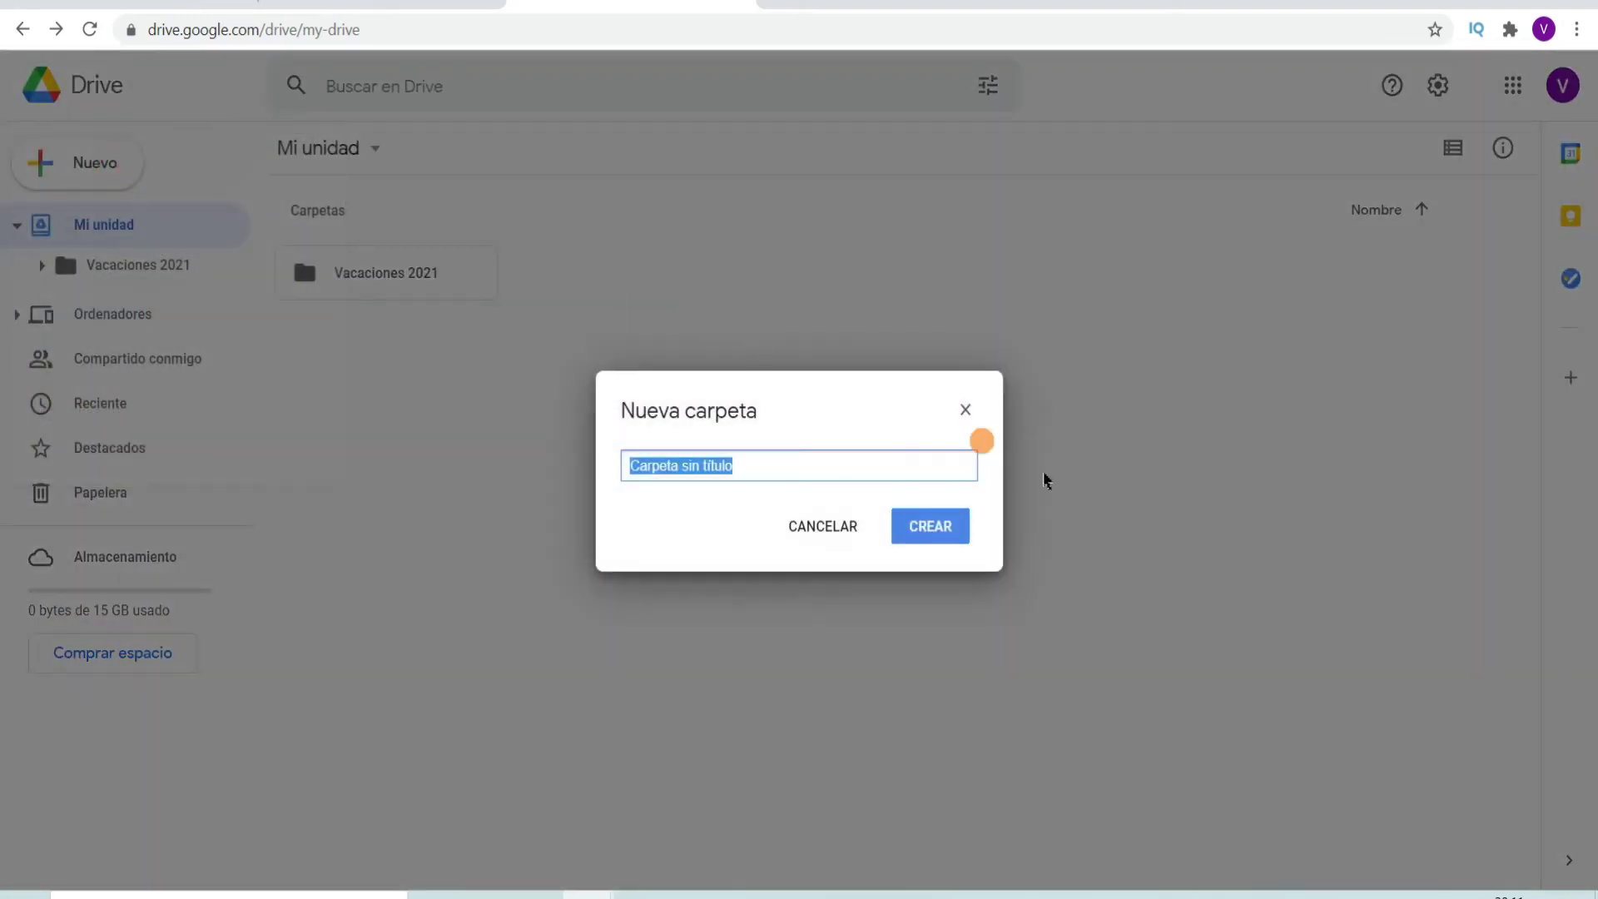
type("Examen")
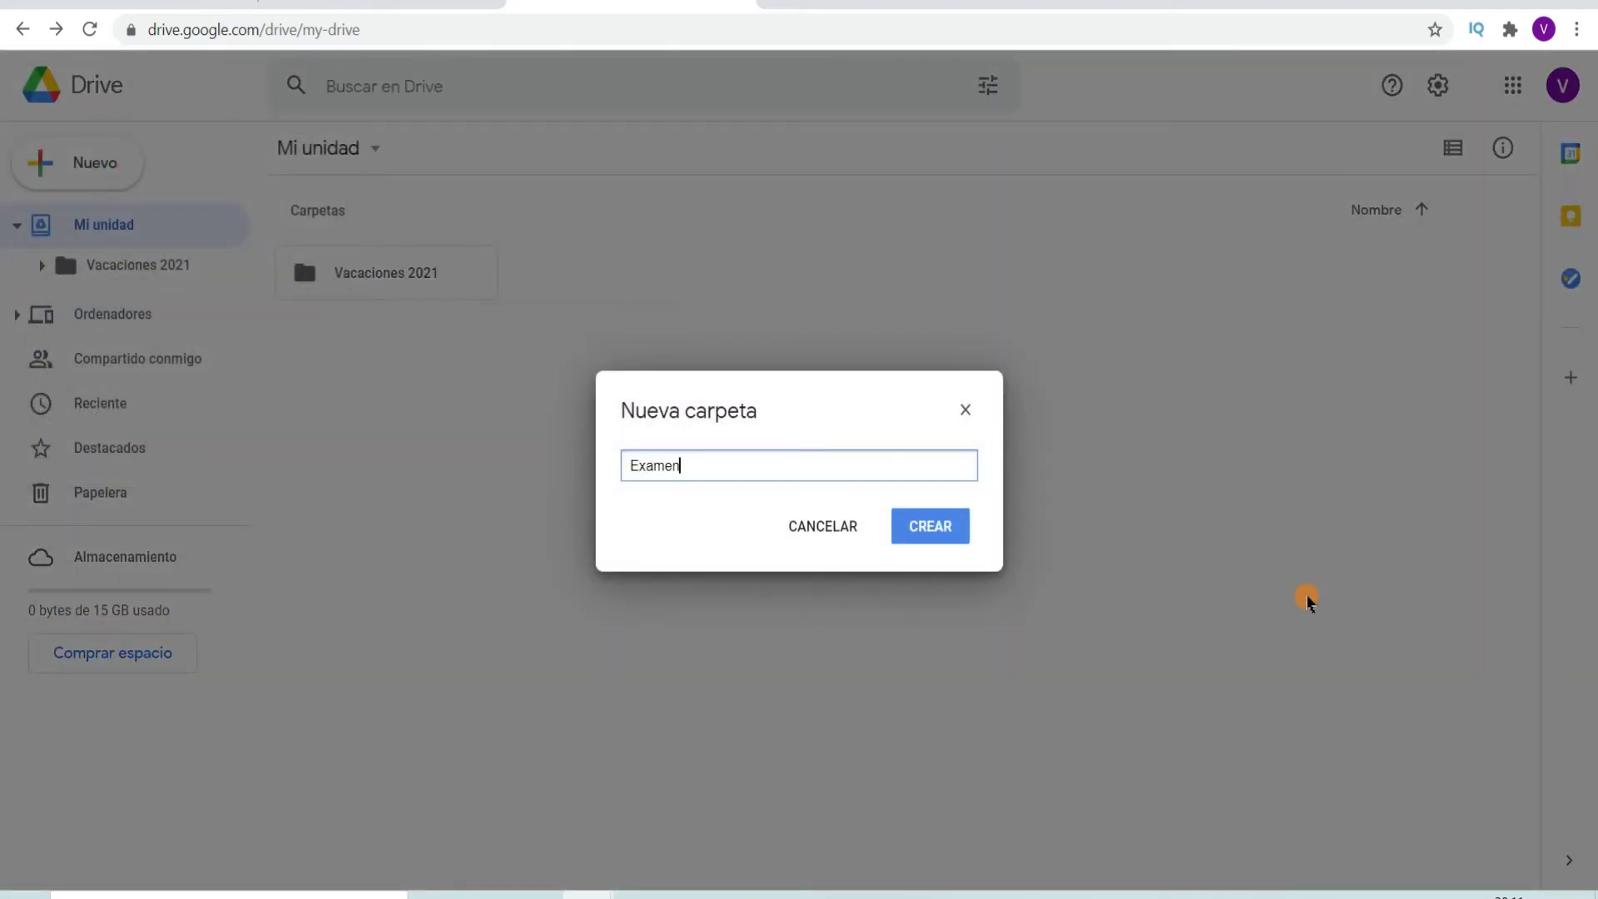
type(" Medico")
left_click(901, 523)
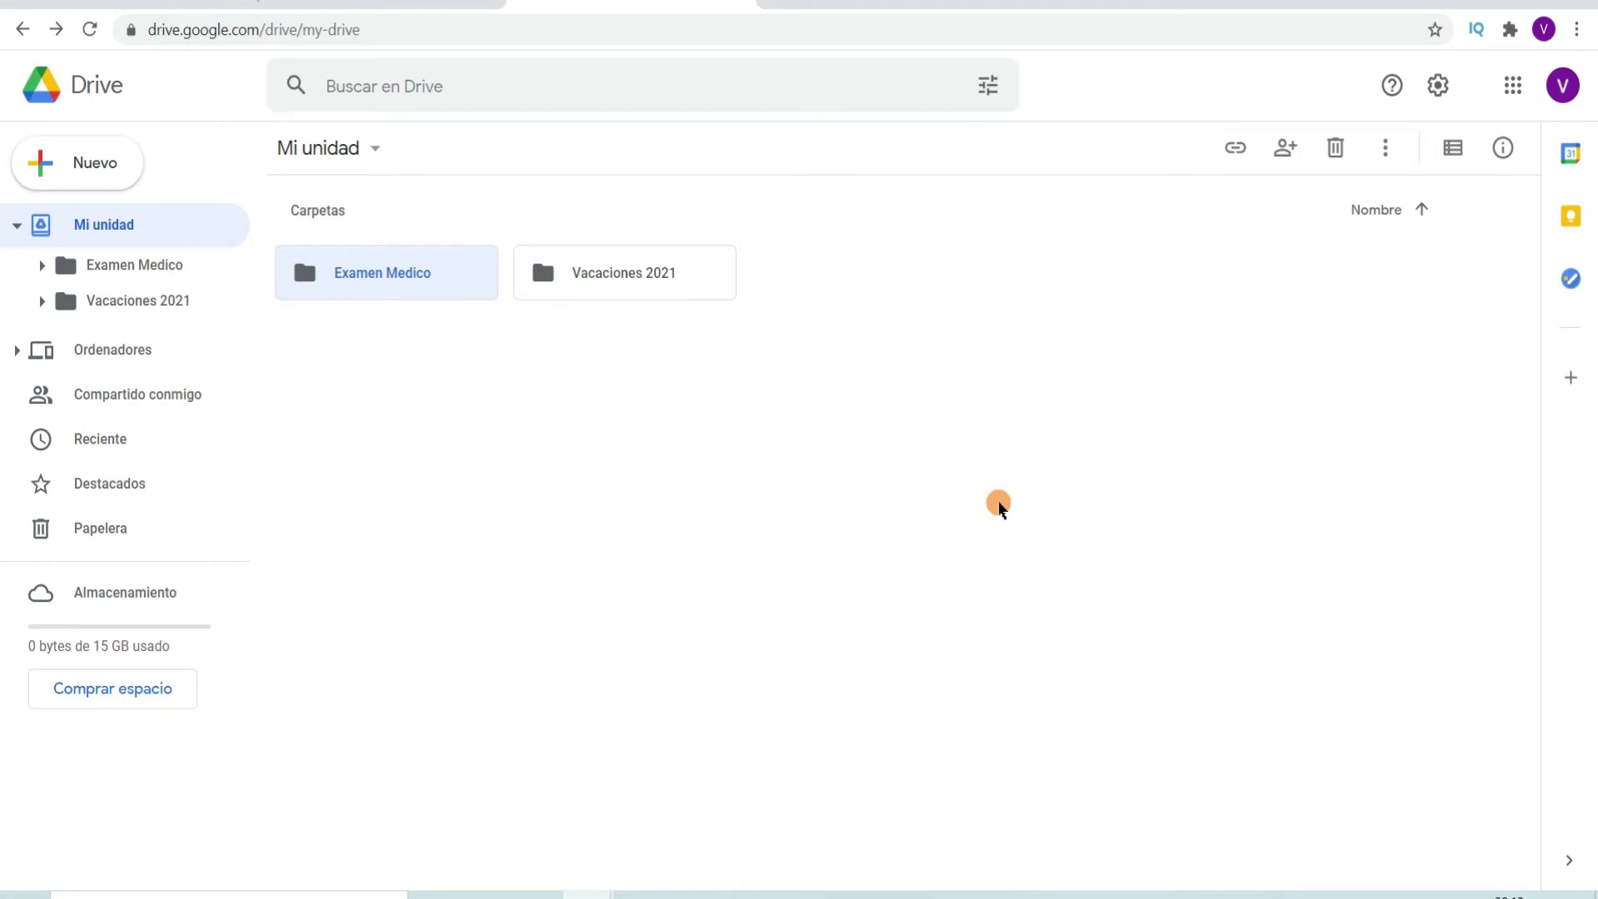
left_click(124, 226)
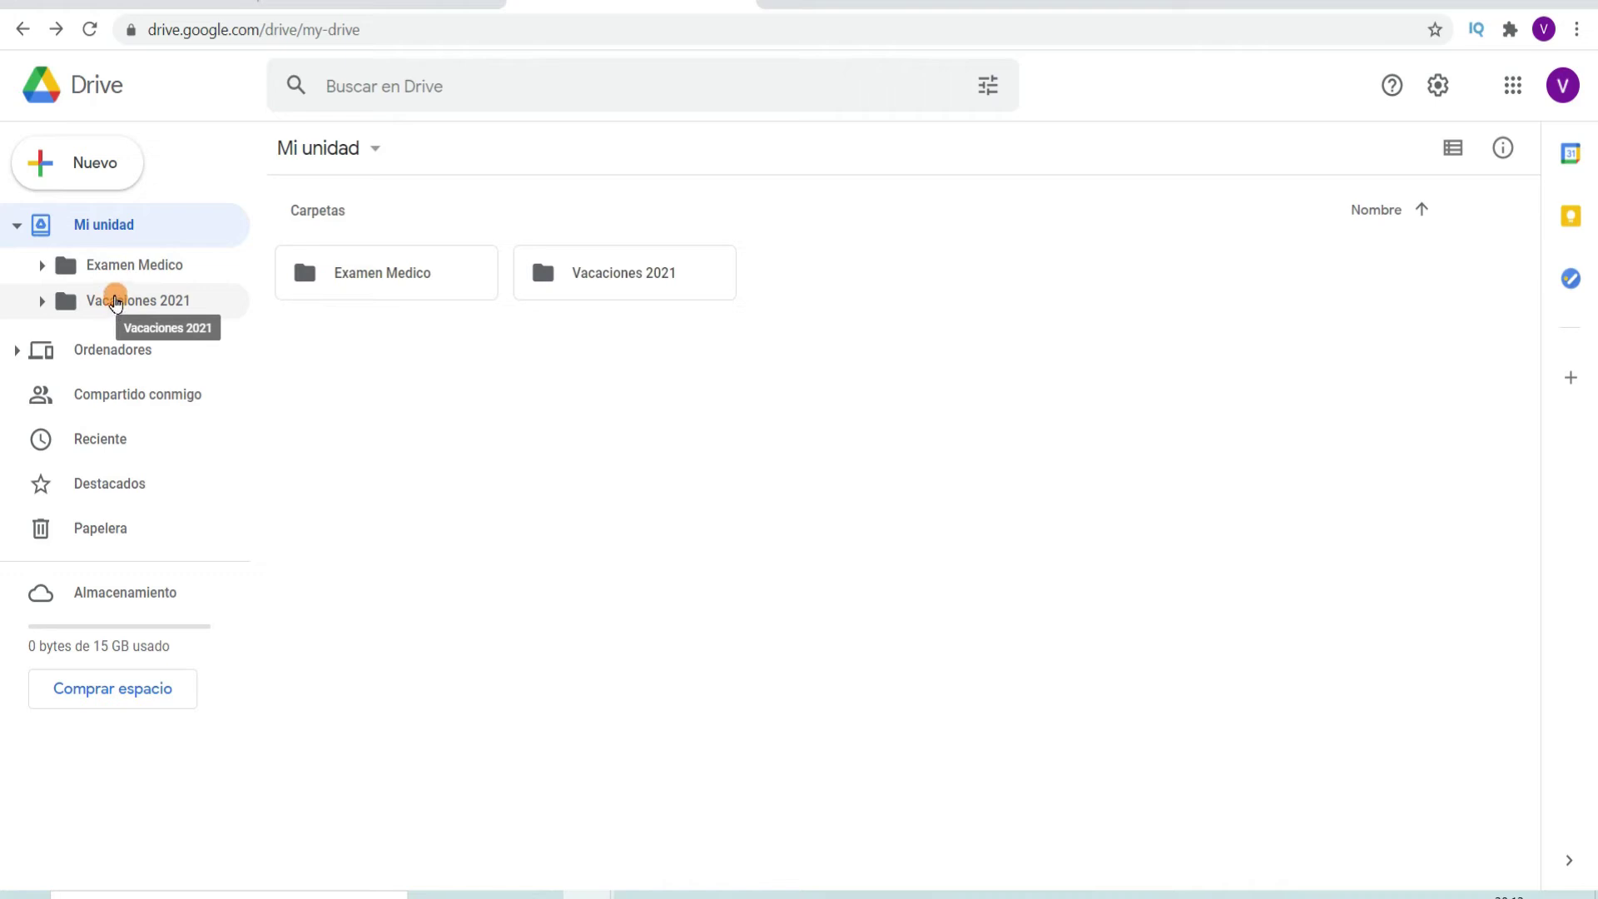
Step: Browse the Google Workspace Marketplace for more applications that can be connected to Drive, and close it
left_click(66, 163)
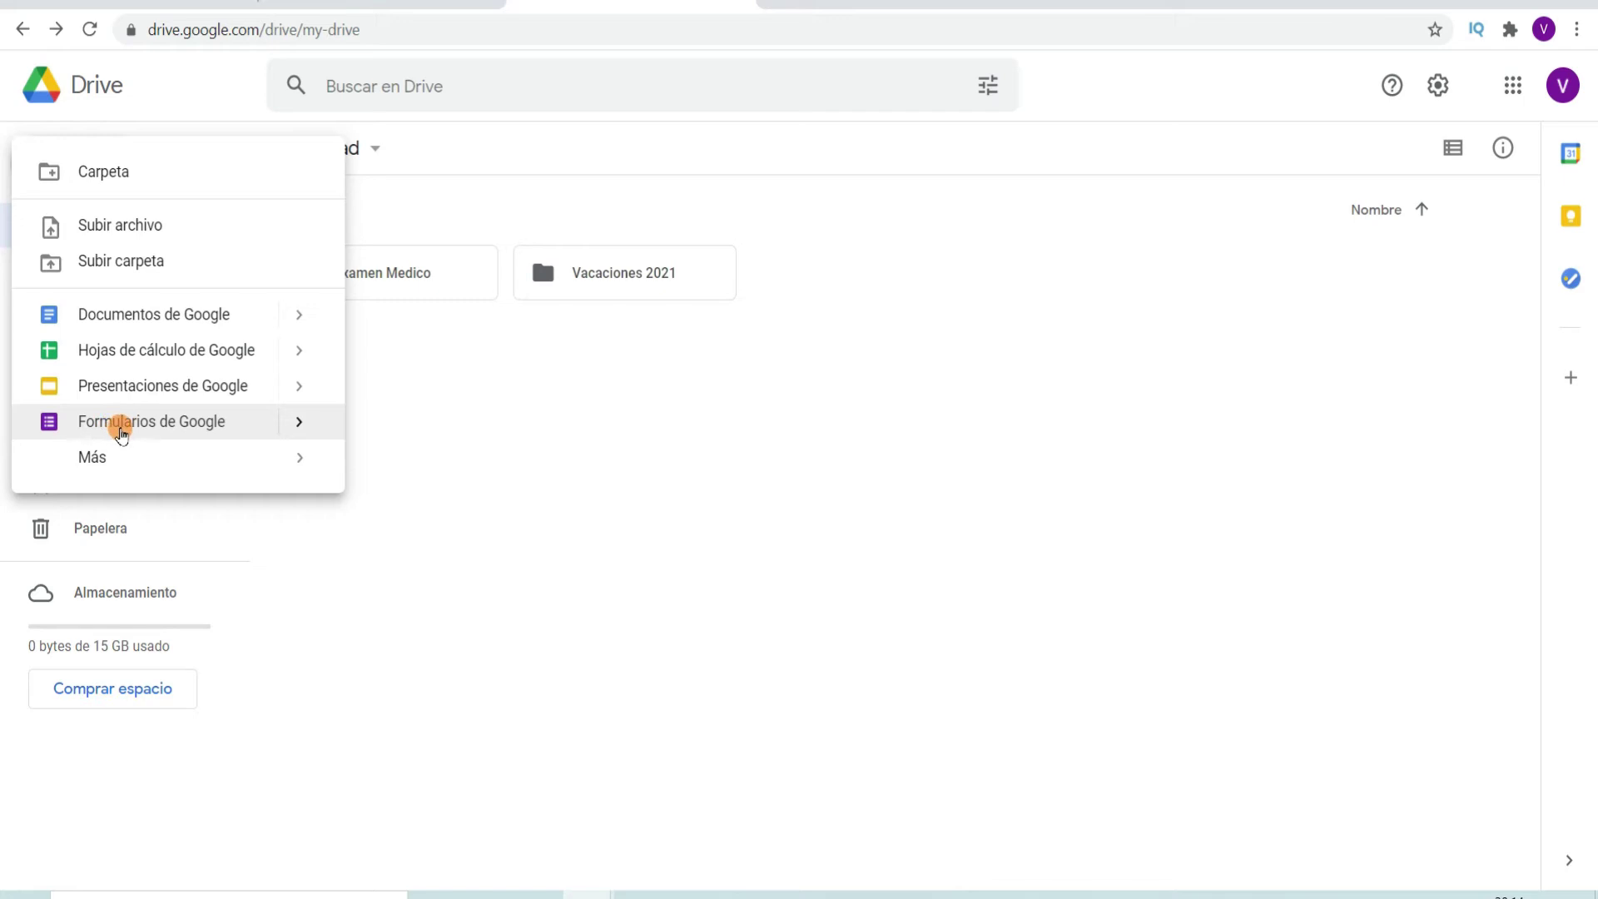
left_click(110, 457)
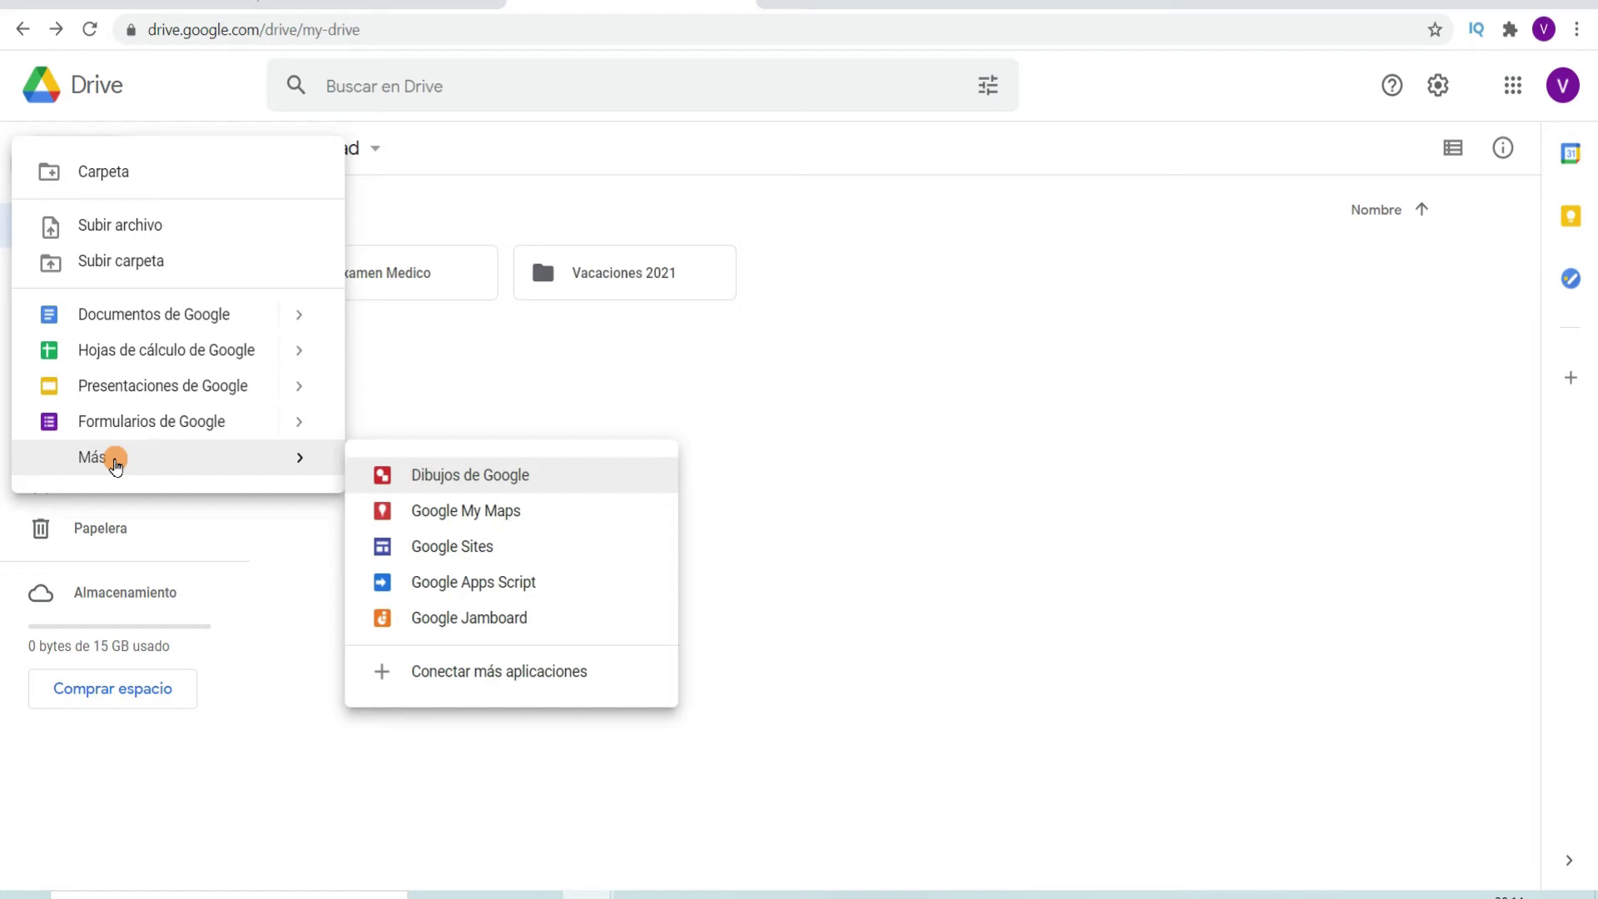
left_click(469, 680)
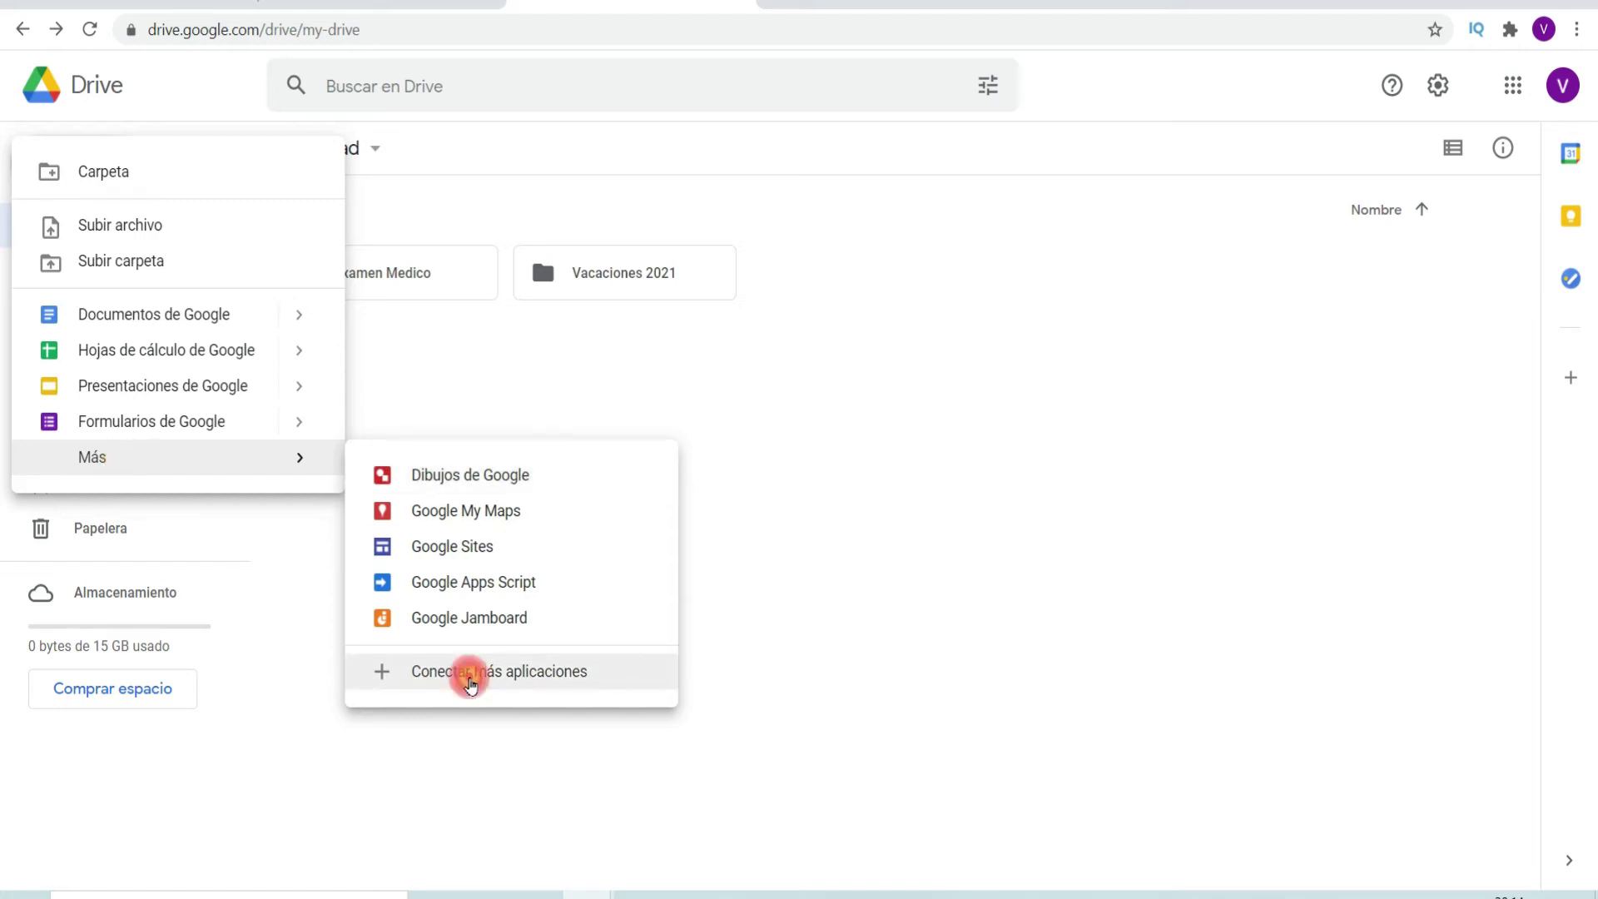
left_click(477, 678)
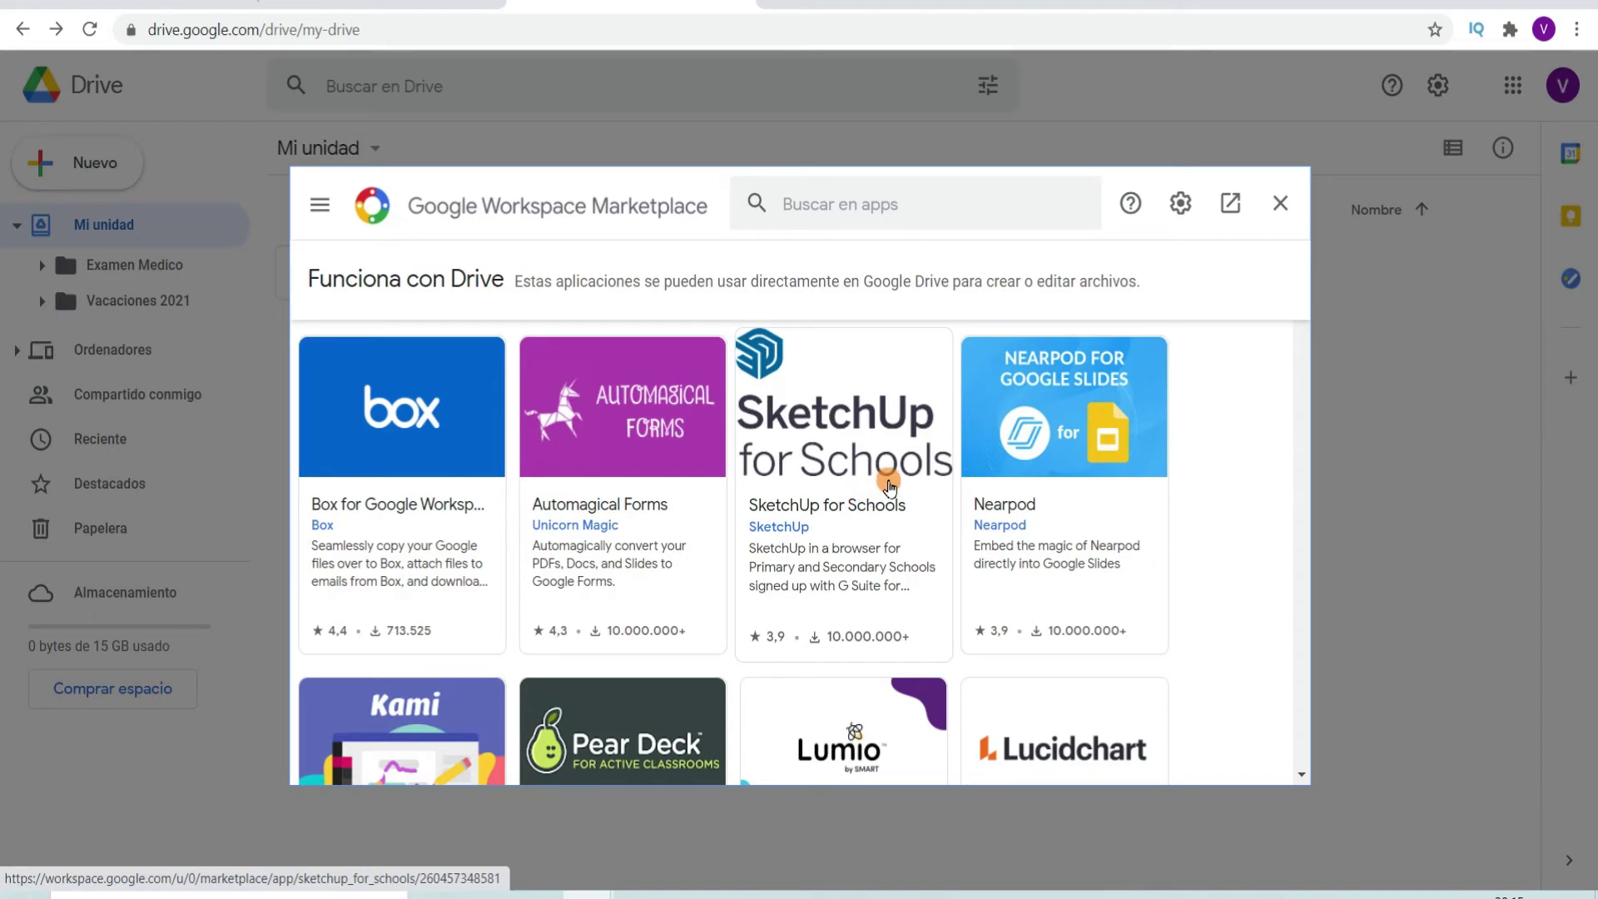
scroll(889, 487, "down", 4)
scroll(888, 487, "down", 5)
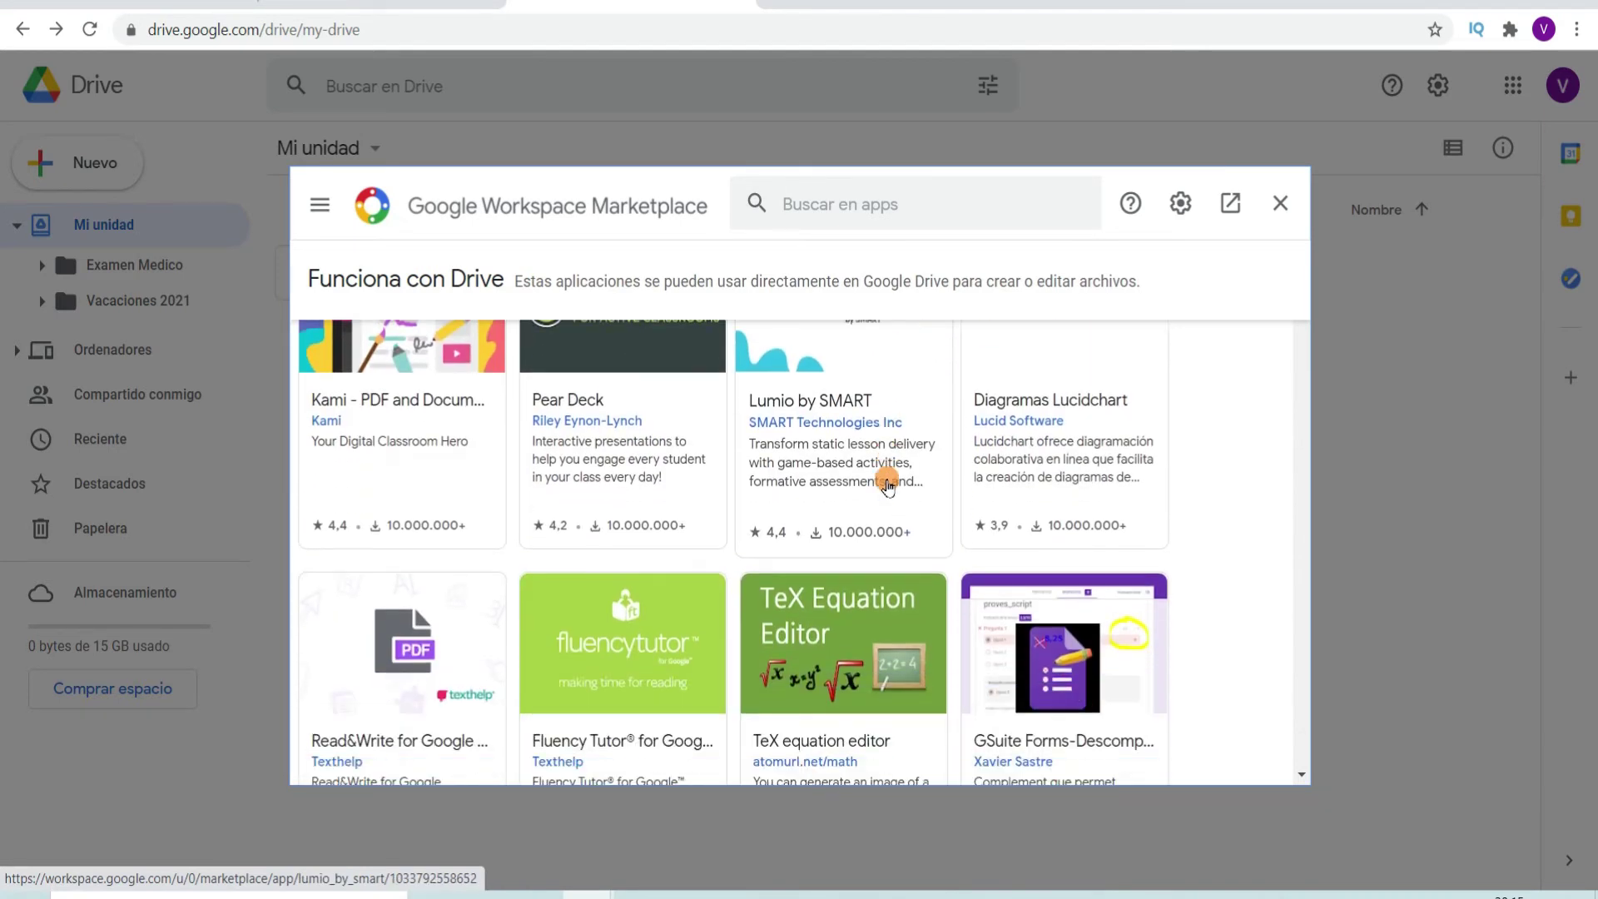
scroll(887, 484, "down", 7)
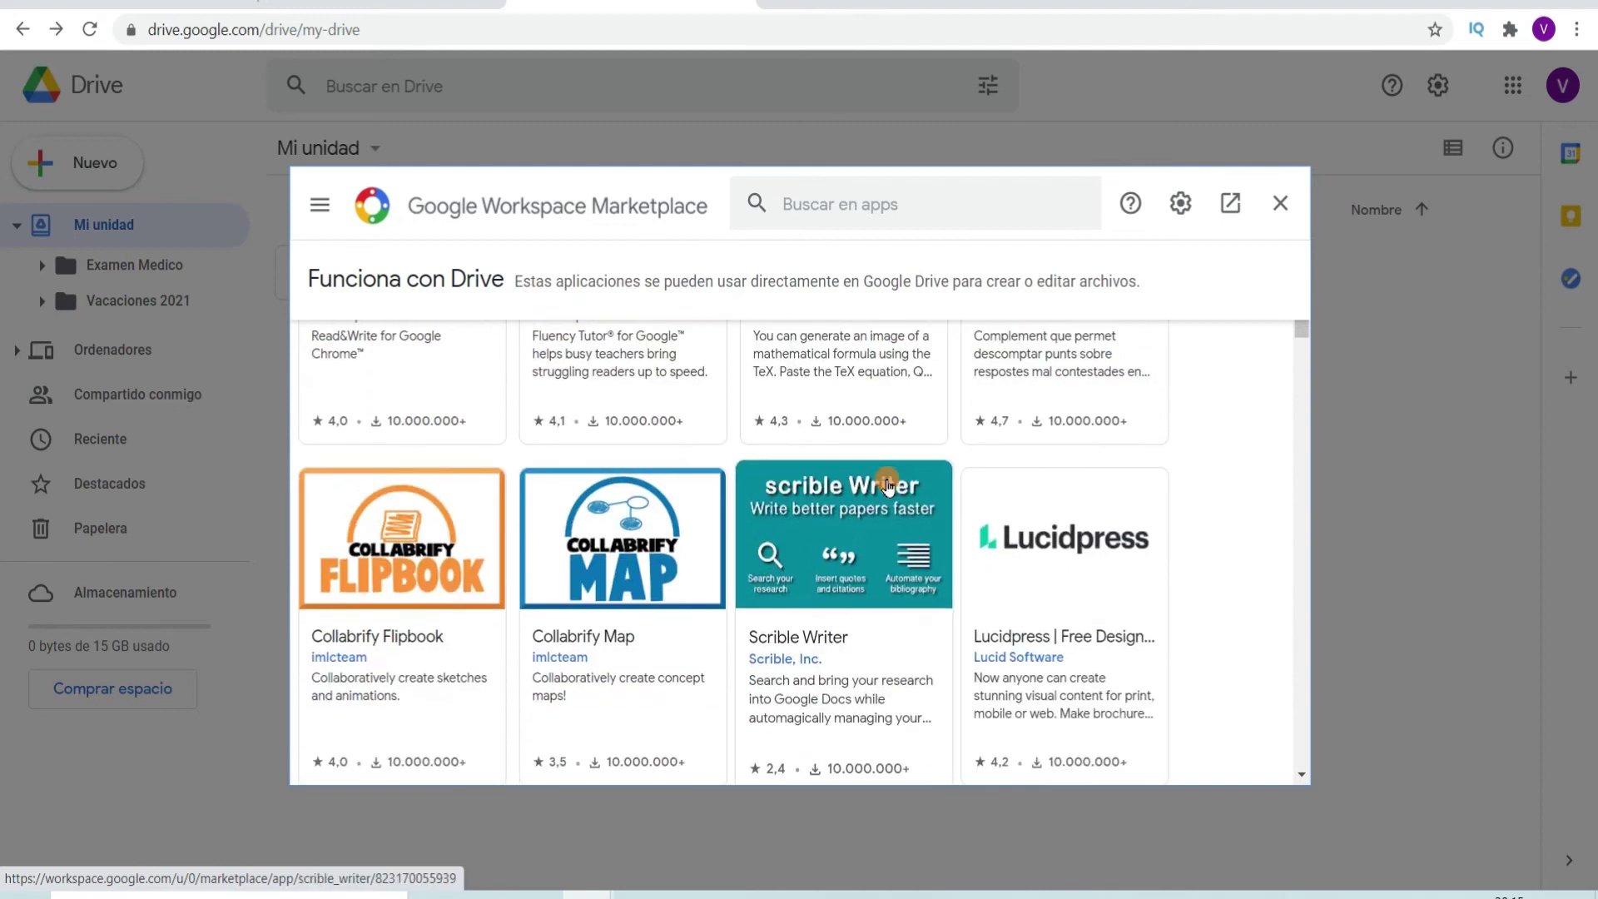
scroll(888, 487, "down", 8)
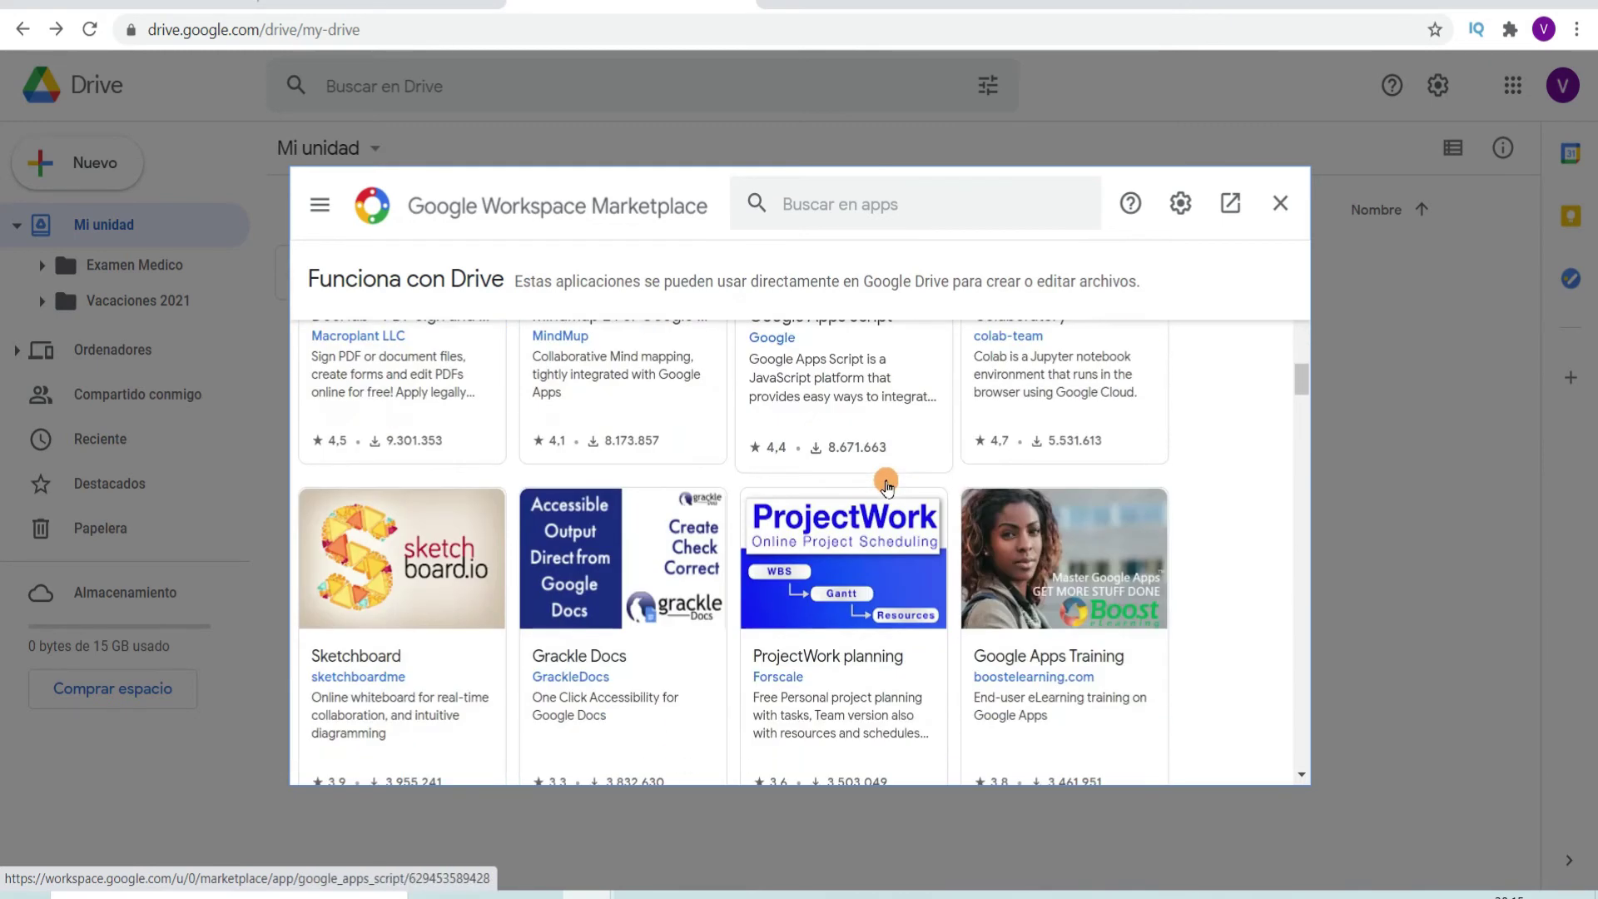
scroll(891, 485, "down", 1)
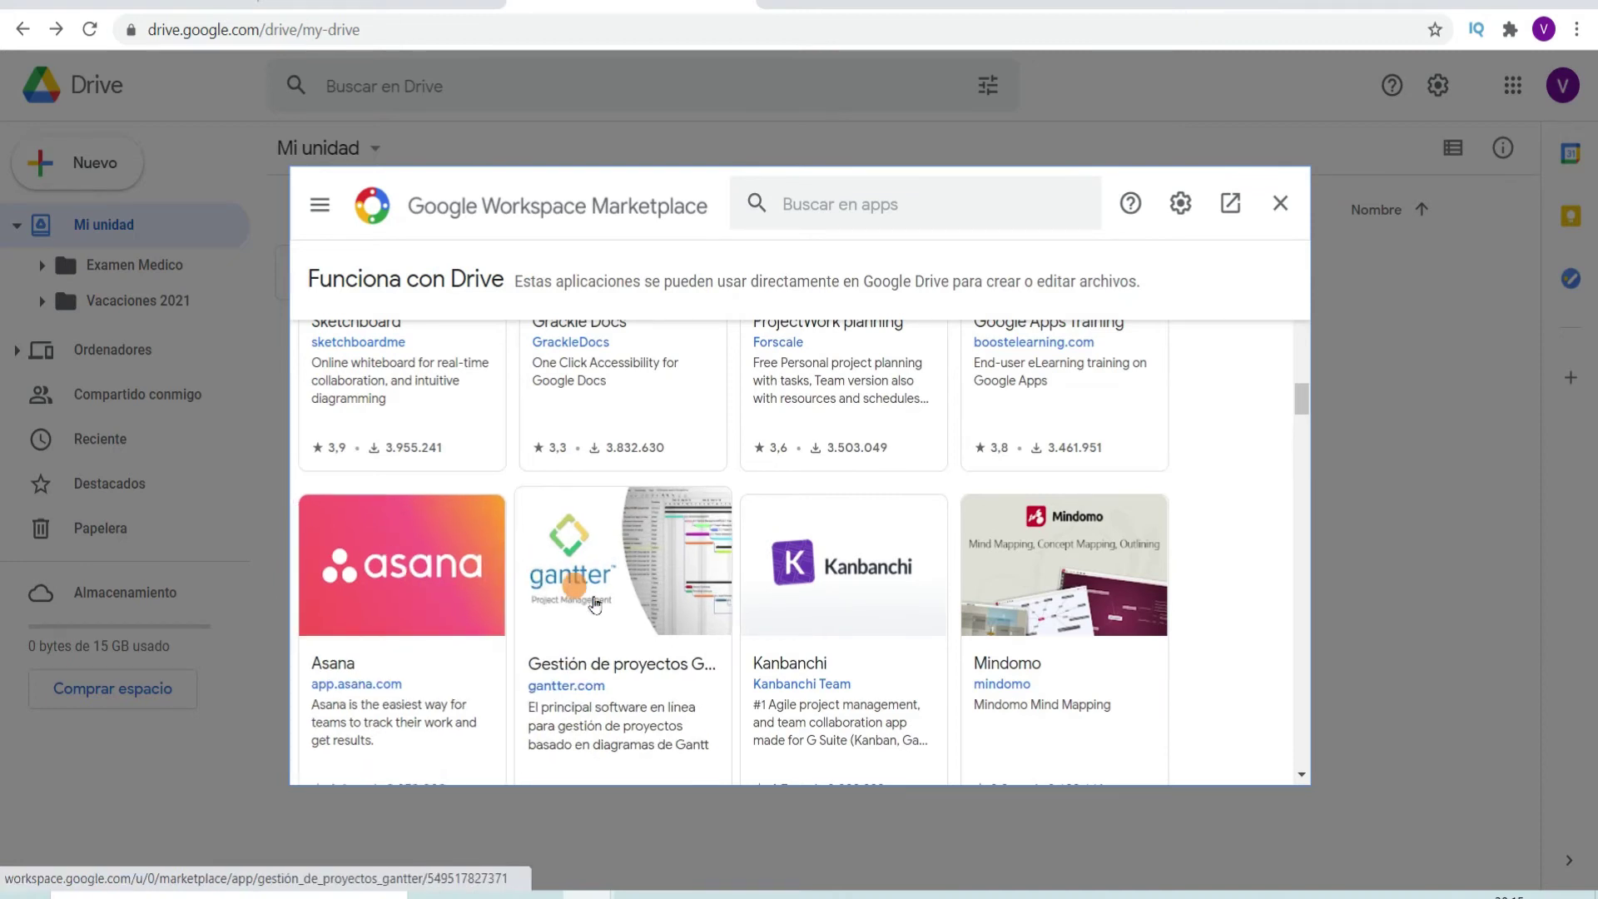
scroll(632, 615, "down", 5)
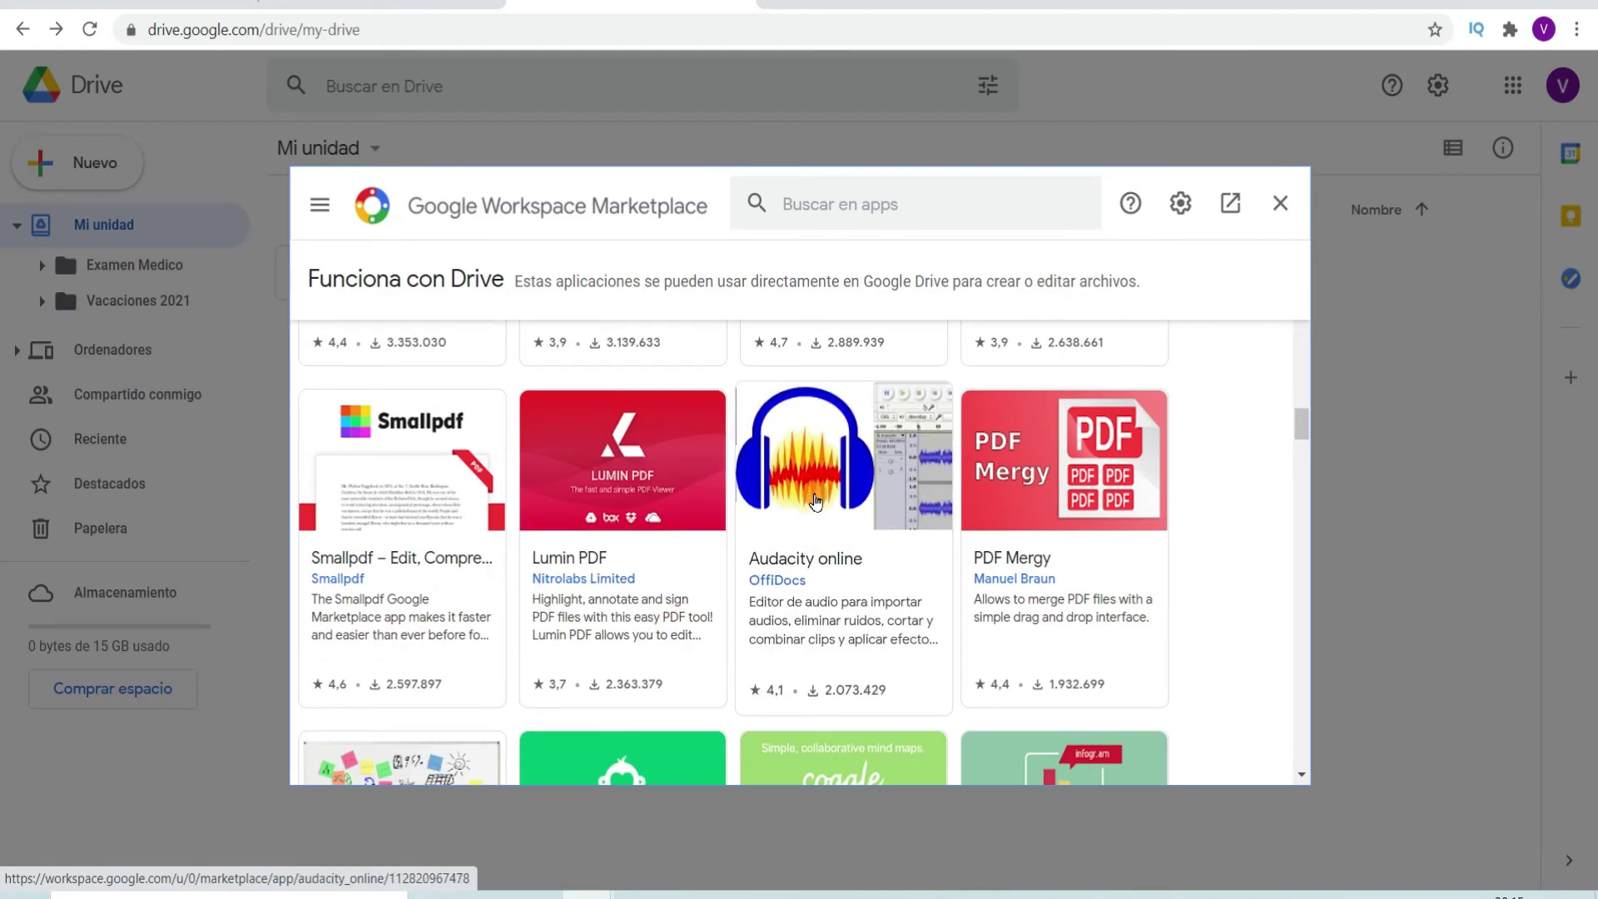
scroll(813, 501, "down", 3)
scroll(826, 516, "down", 10)
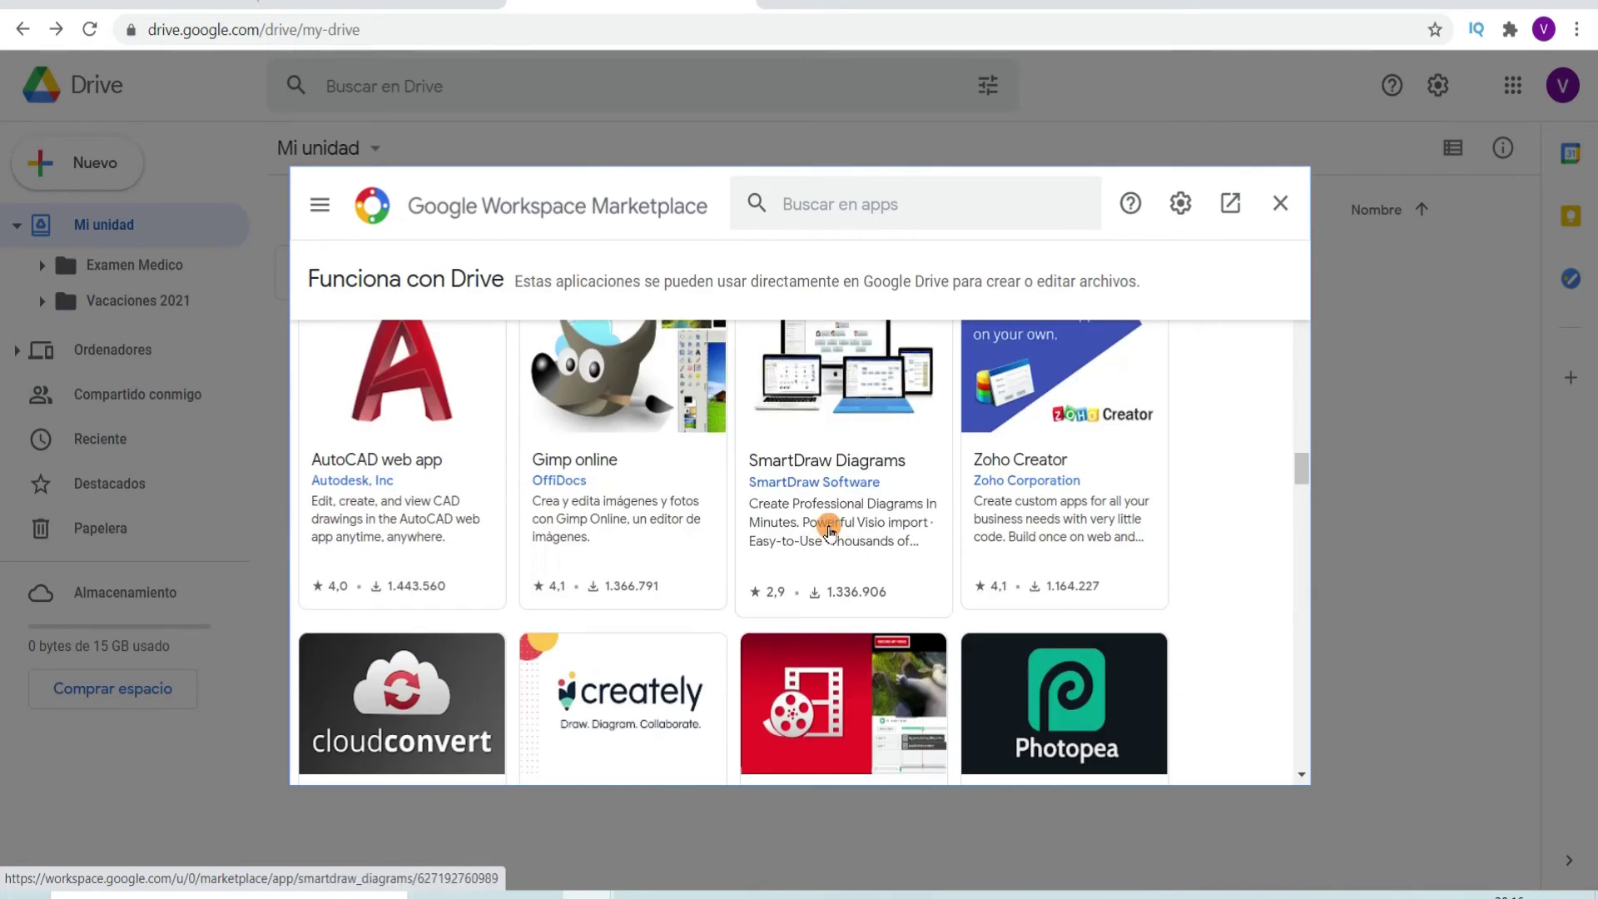
scroll(827, 516, "up", 10)
left_click(1280, 203)
Step: Create a blank Google Docs document in Mi unidad and dismiss the tip about presenting in a meeting
left_click(85, 169)
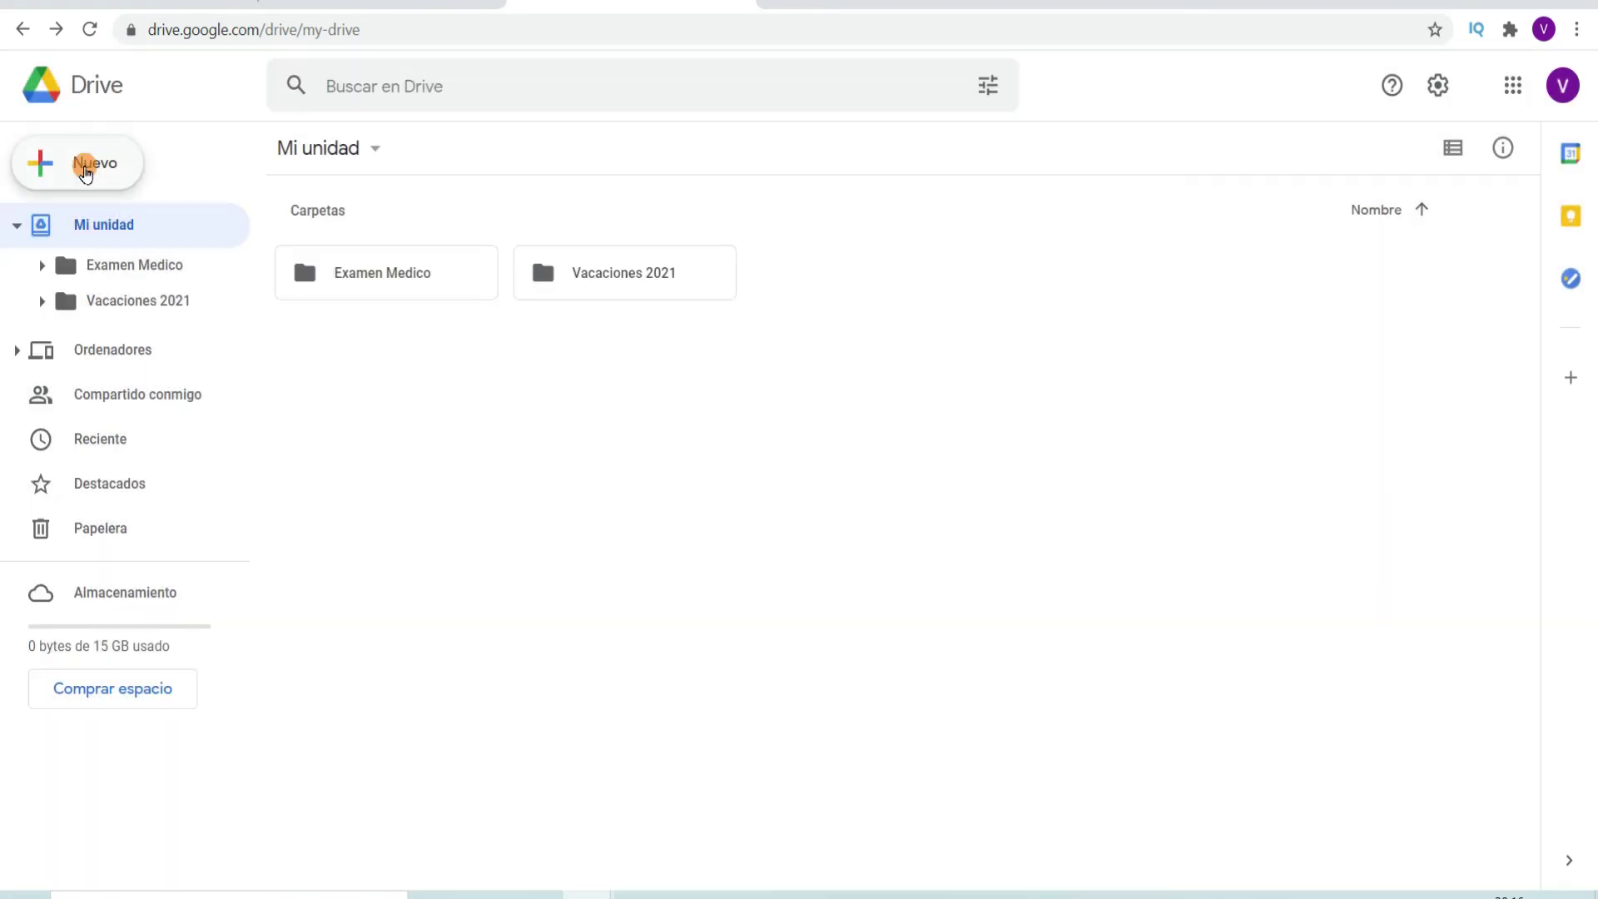
left_click(42, 139)
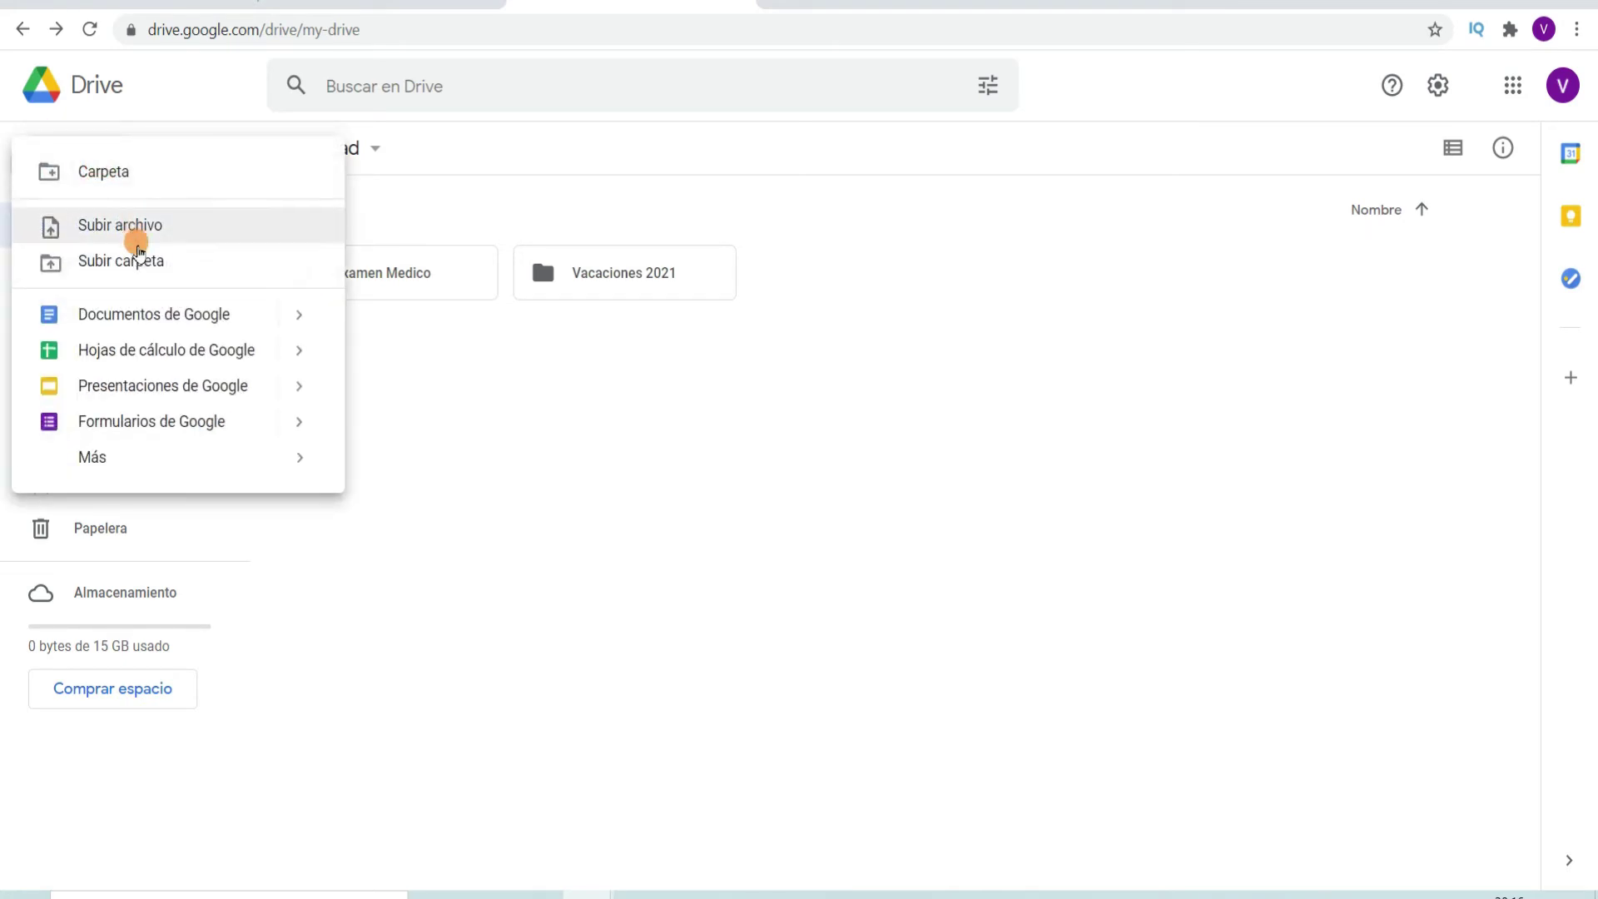
left_click(296, 314)
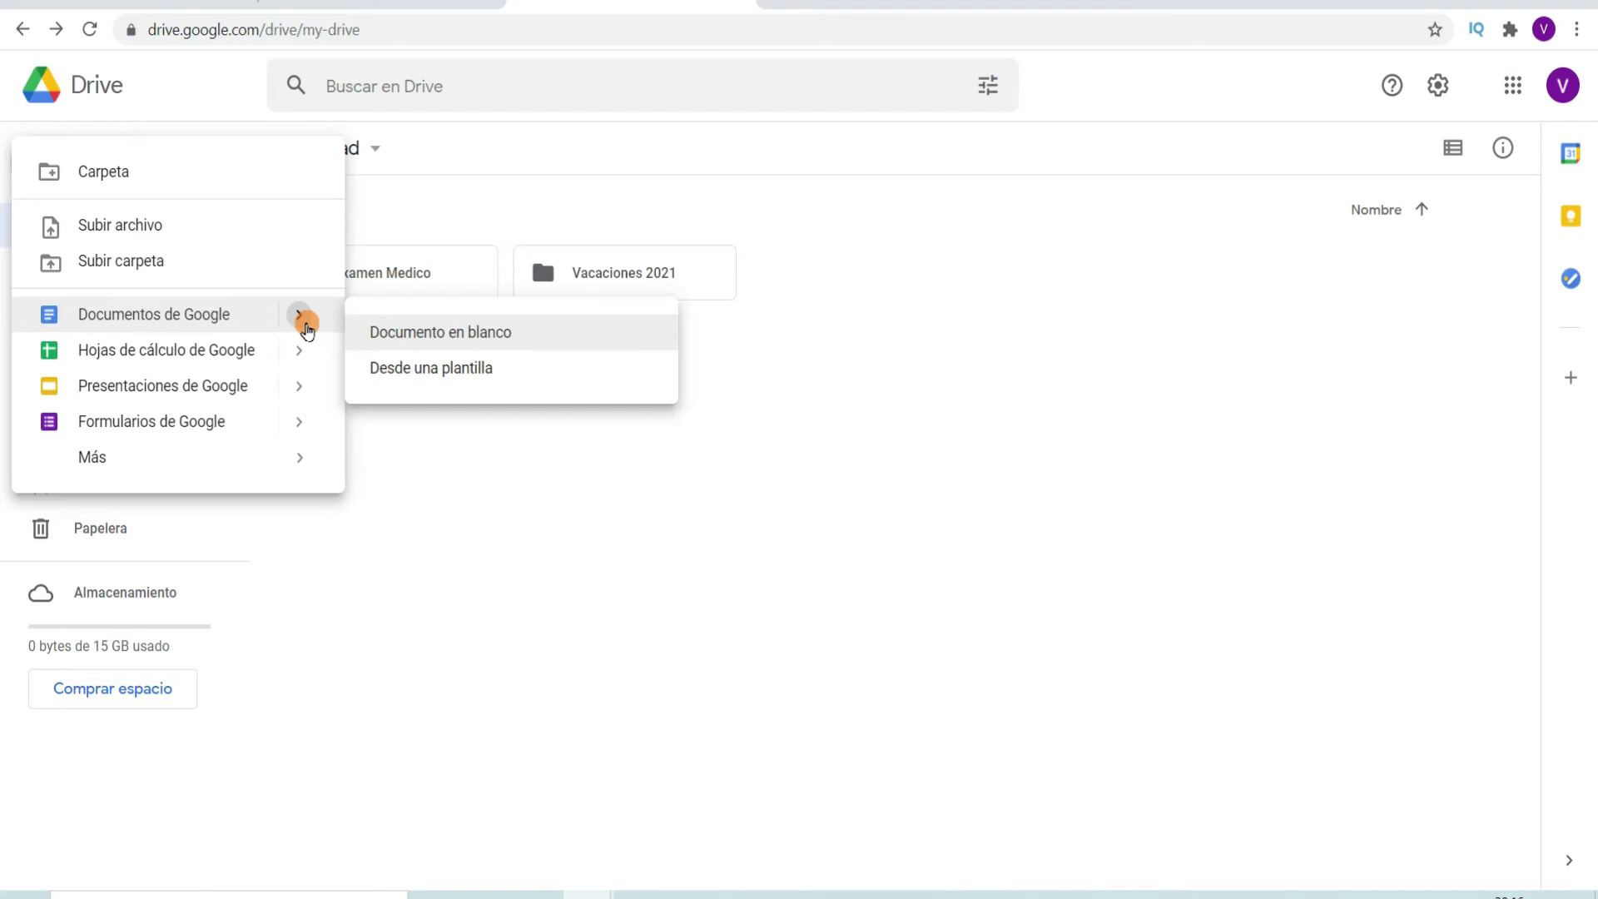
mouse_move(307, 322)
left_click(413, 332)
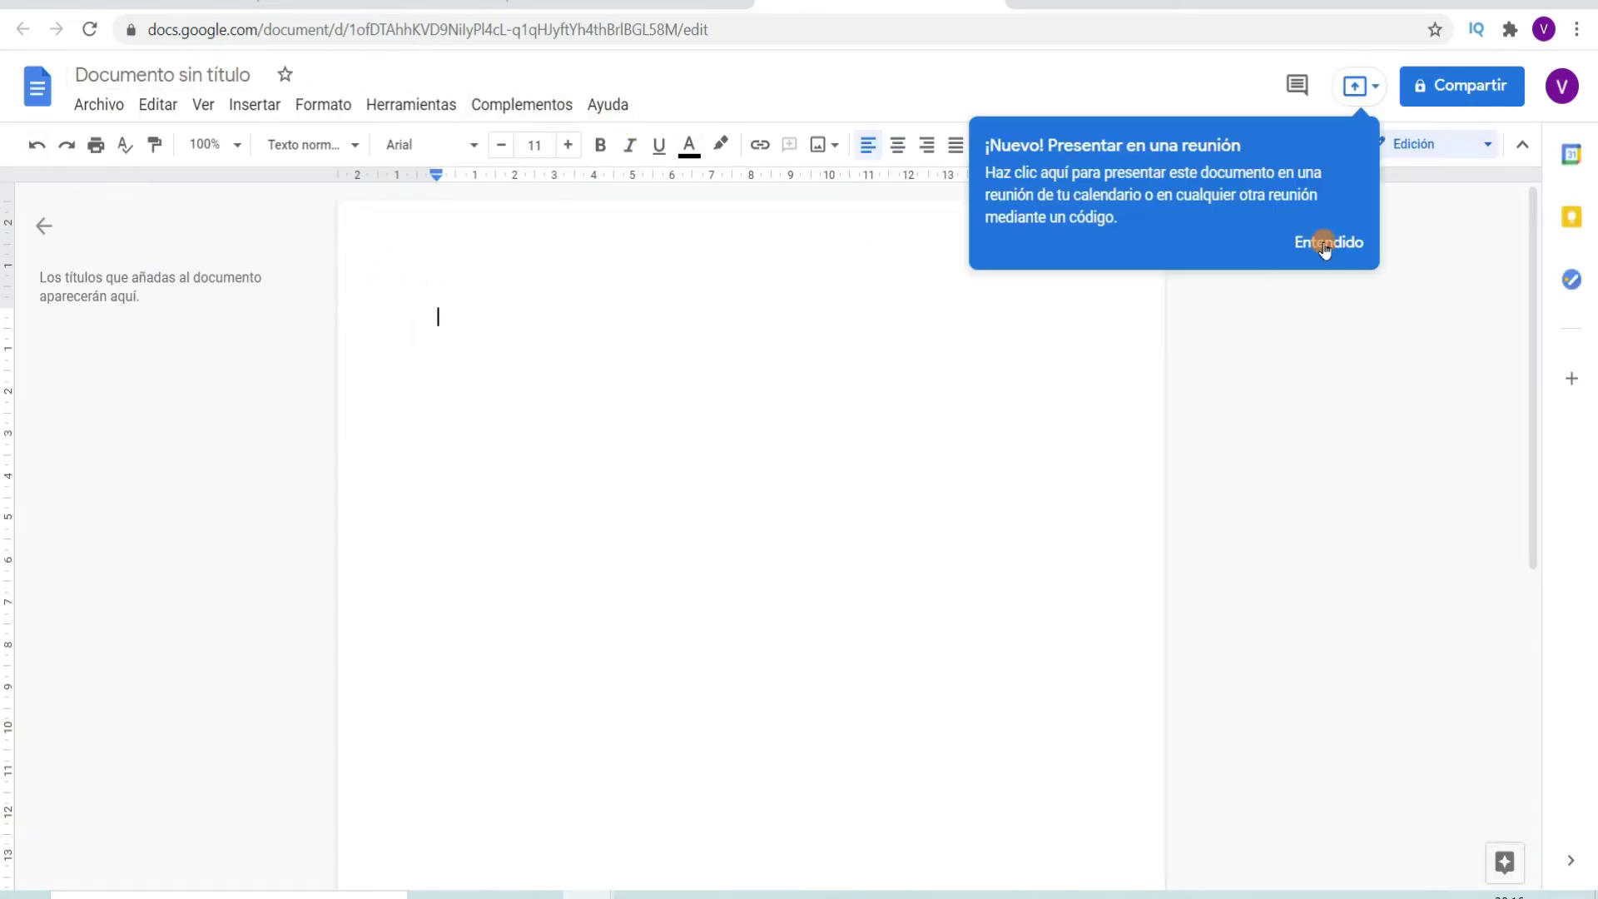
left_click(1329, 252)
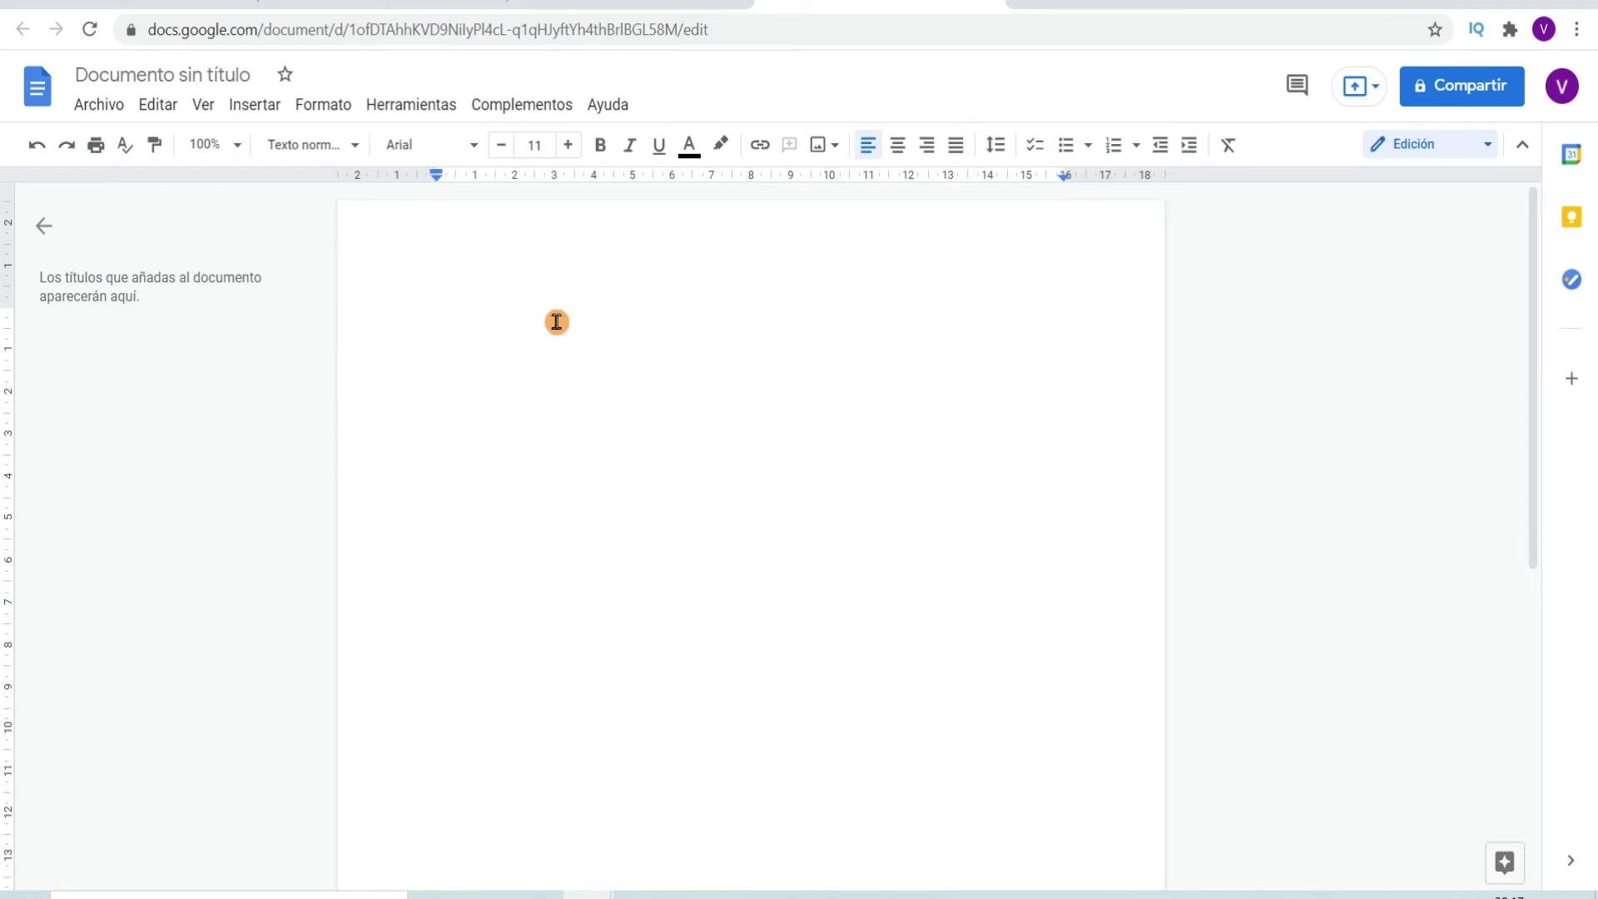
Step: Return to Drive, open the template gallery for a new Google Docs document and examine the template categories
left_click(587, 14)
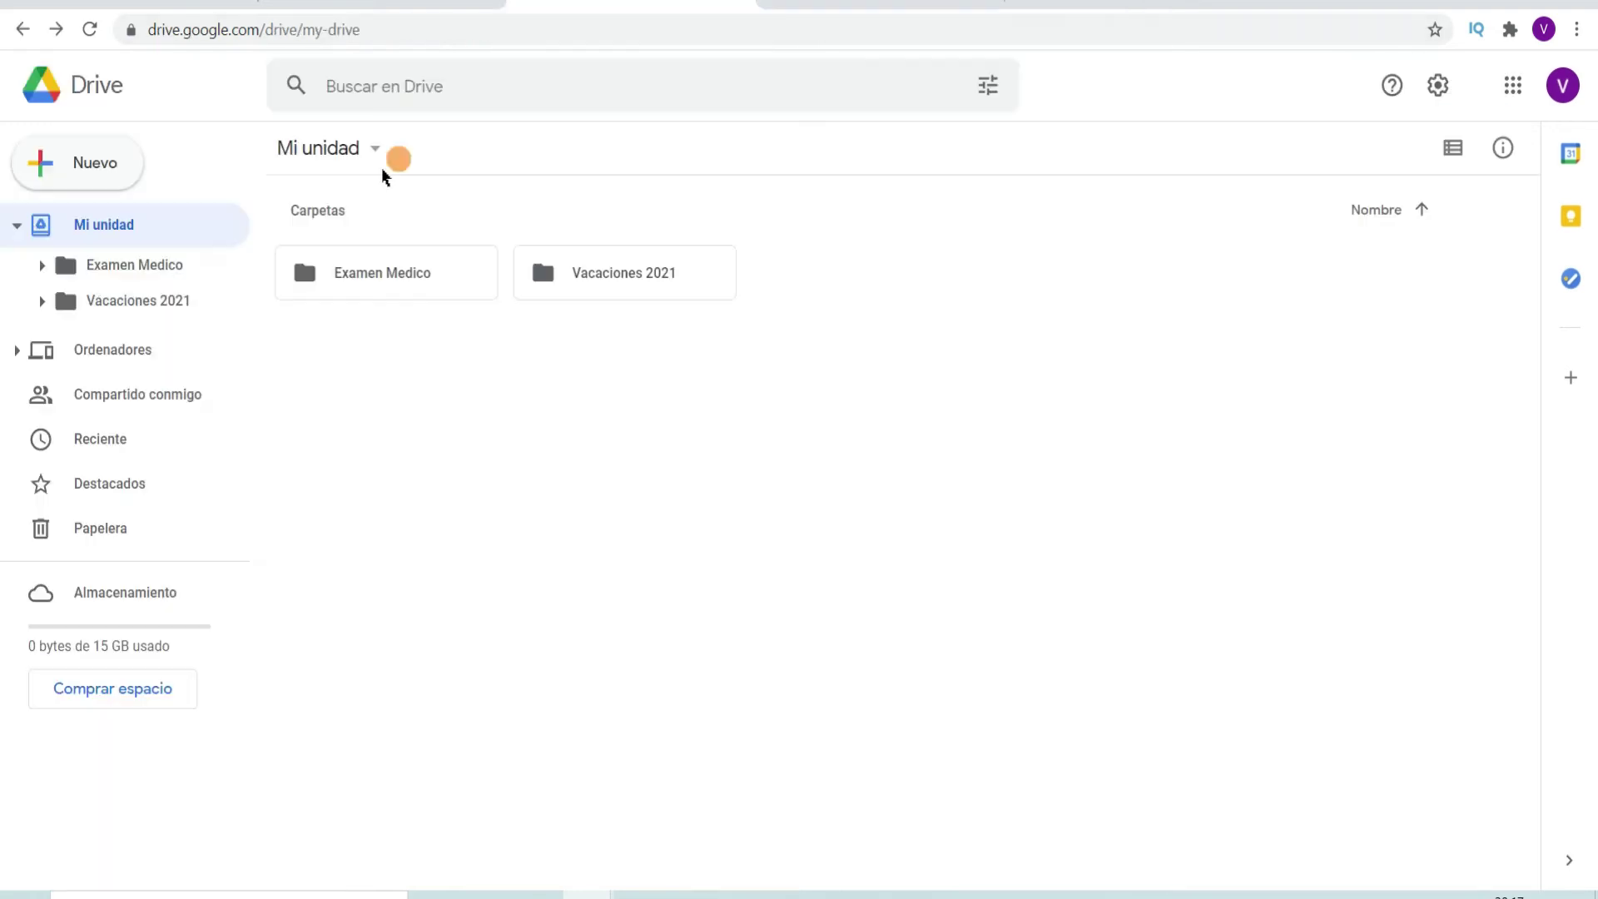
left_click(91, 161)
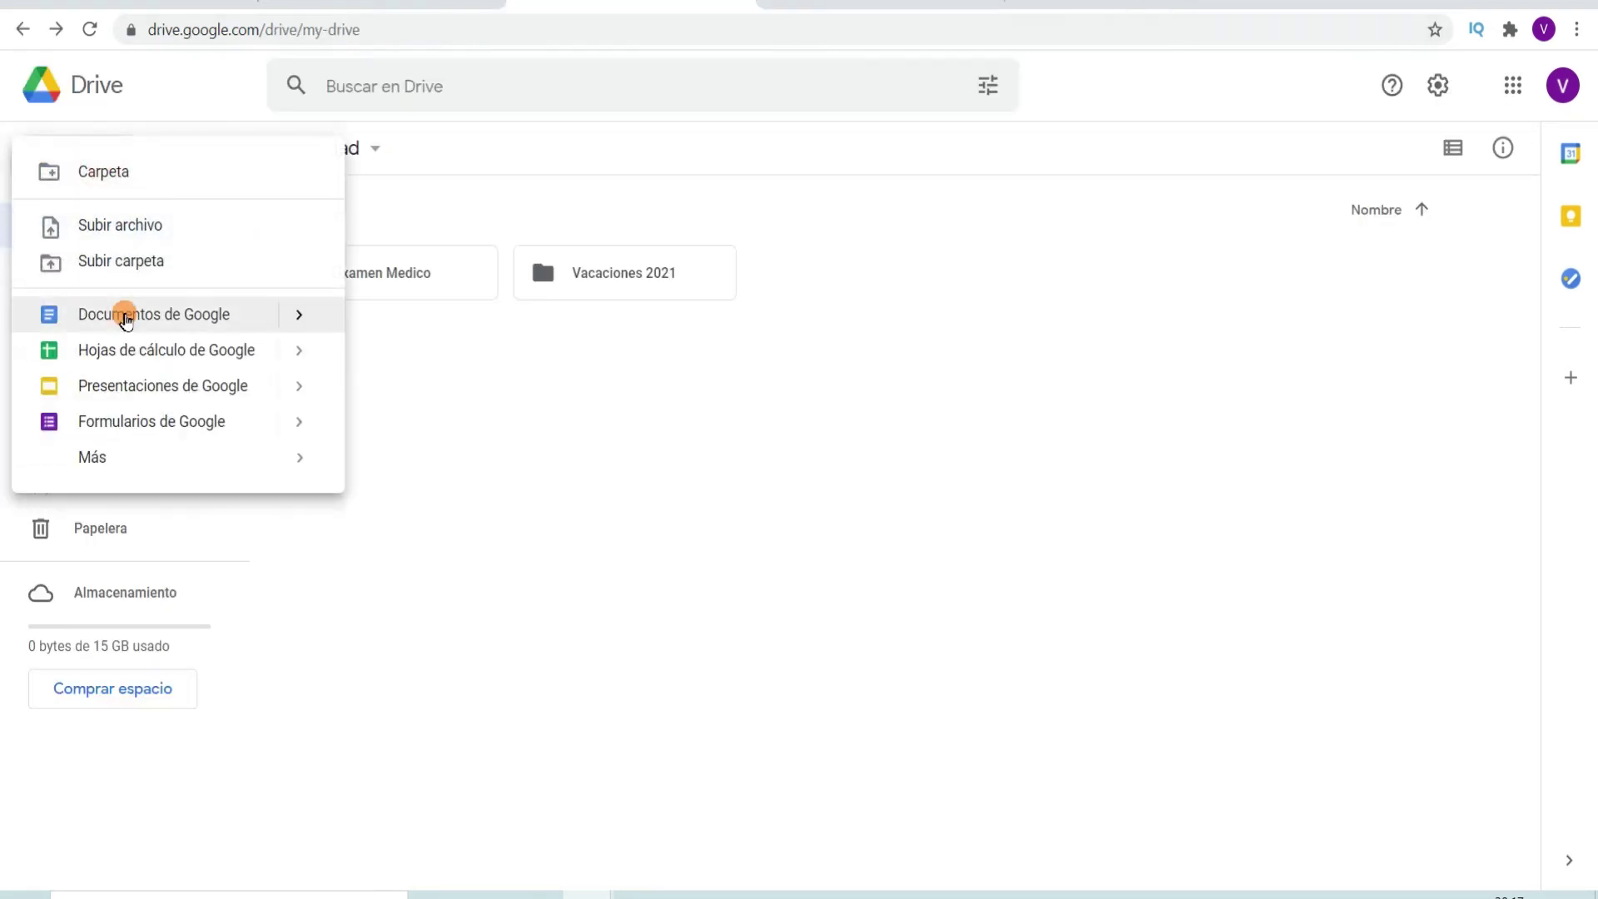
mouse_move(321, 314)
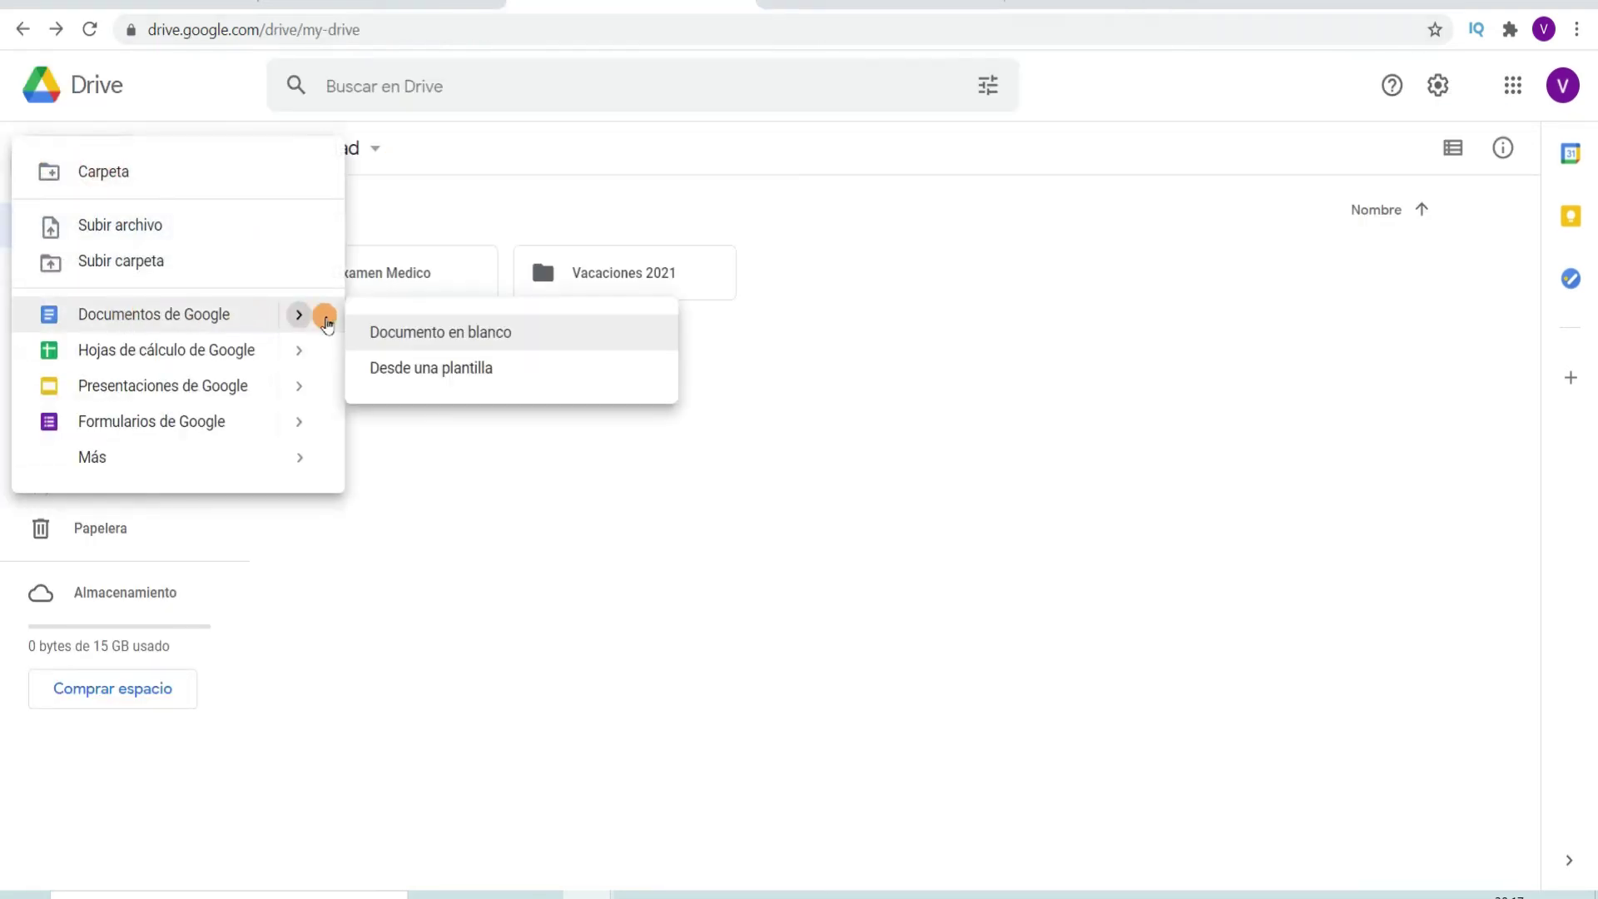
left_click(418, 371)
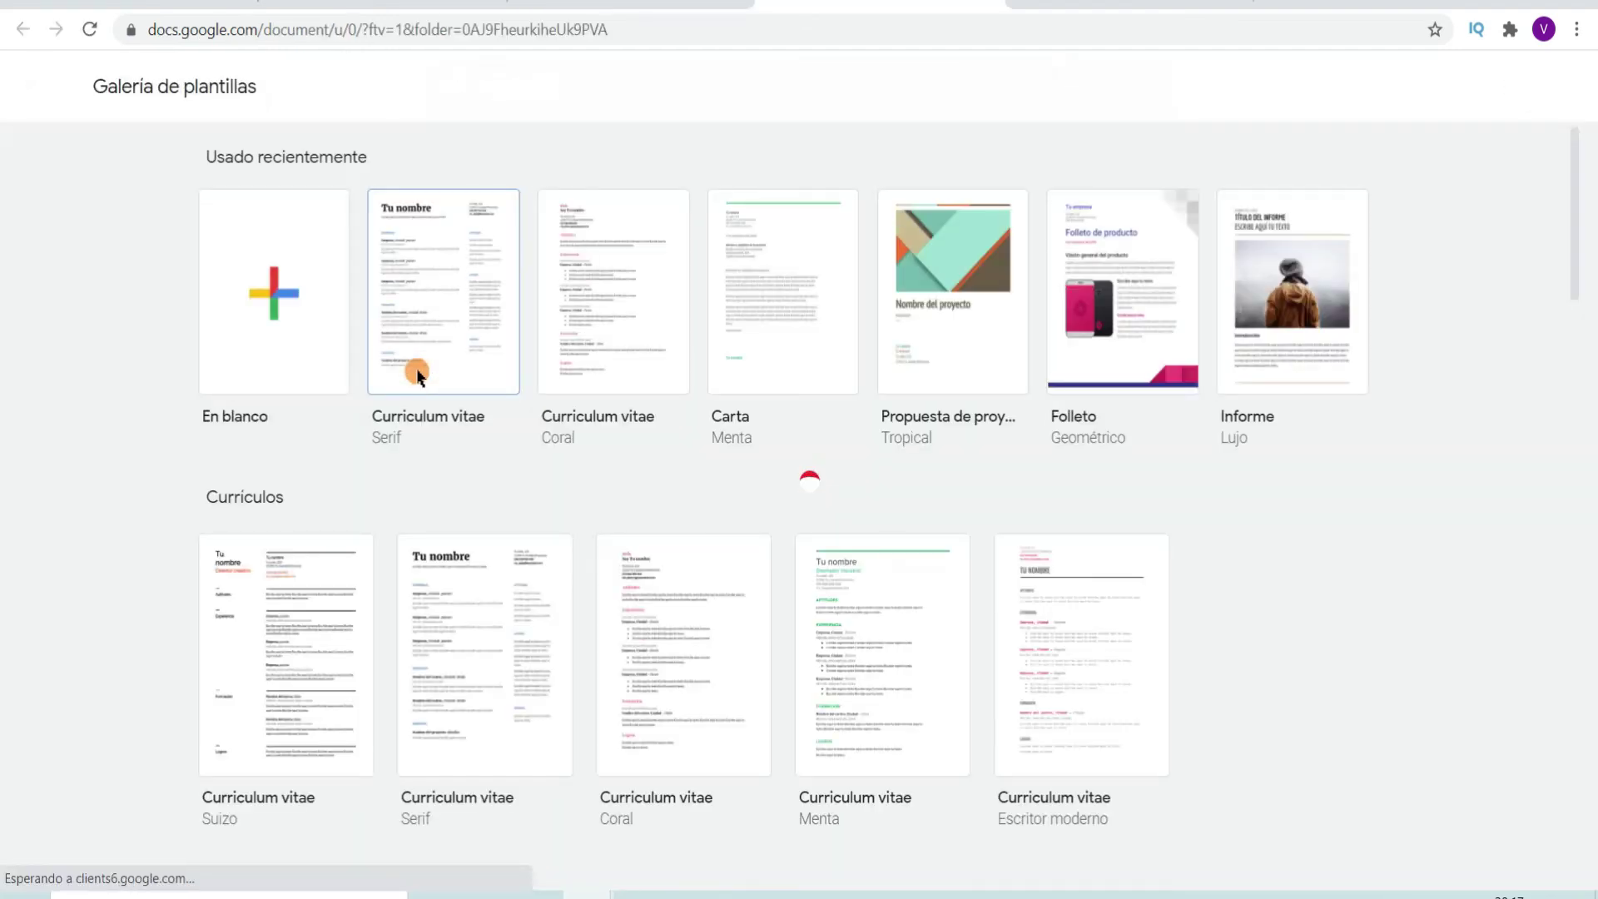
scroll(1187, 573, "down", 8)
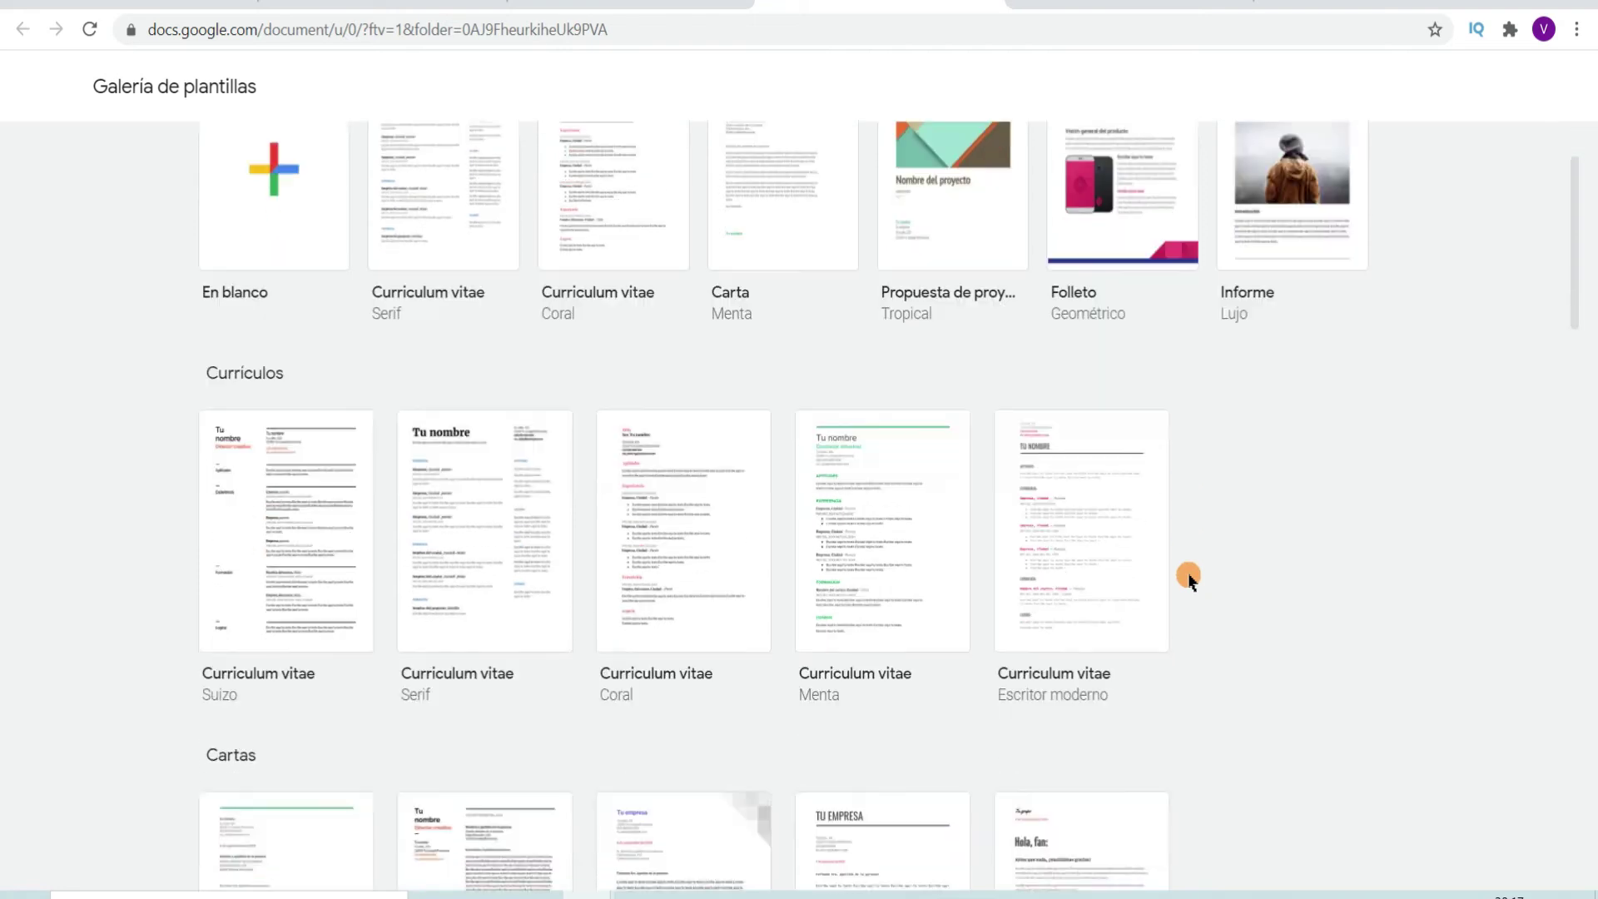
scroll(1187, 572, "up", 8)
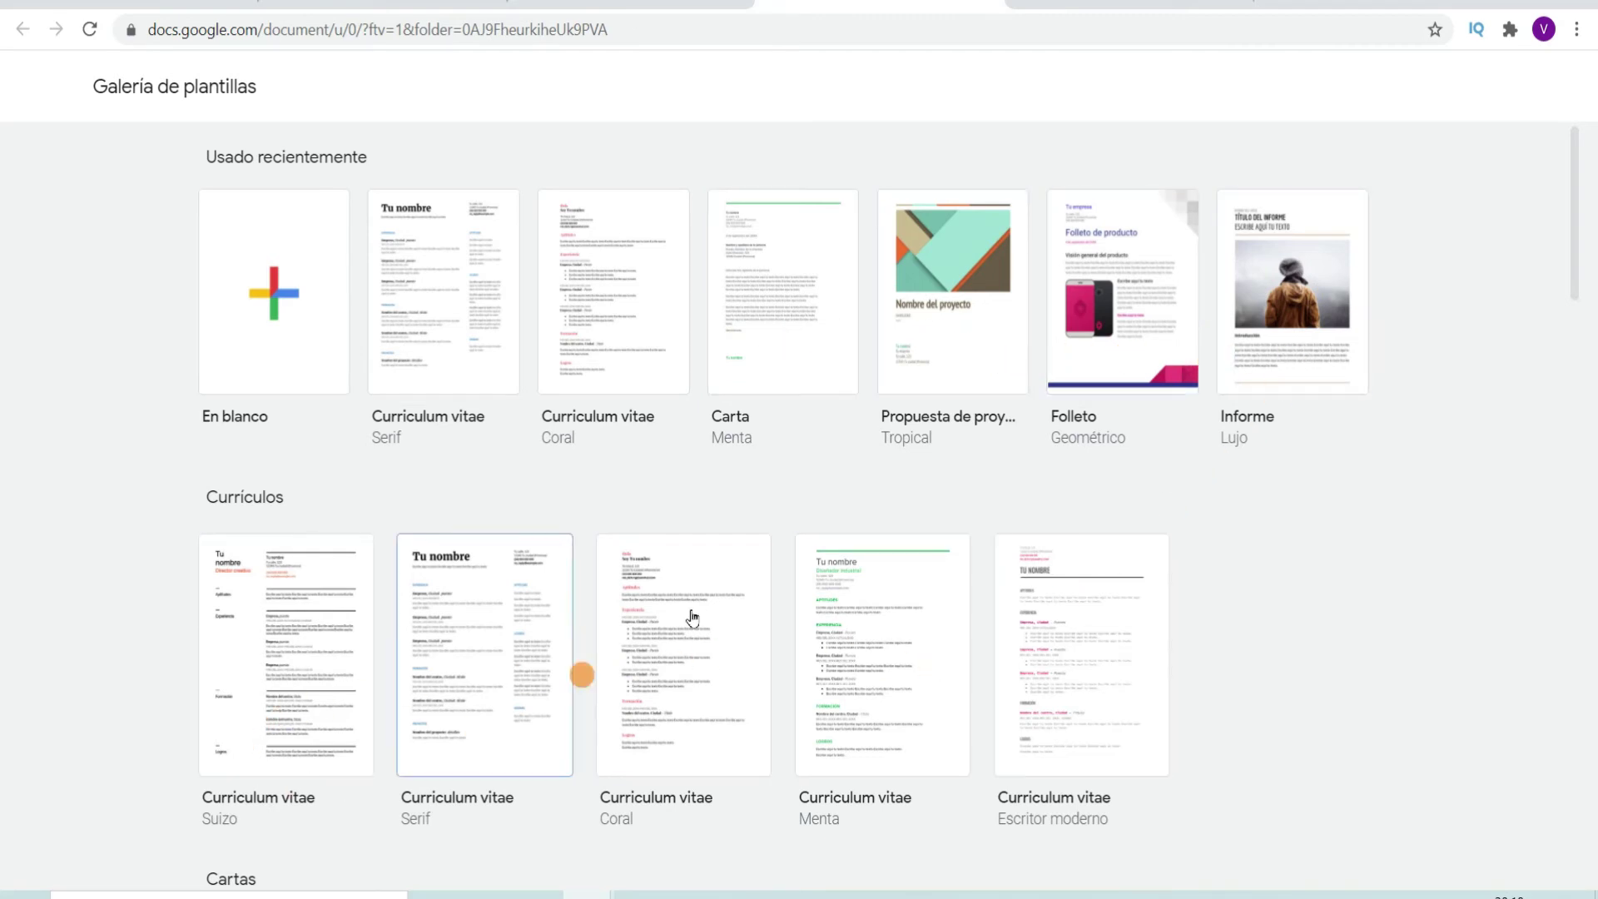
scroll(990, 500, "down", 10)
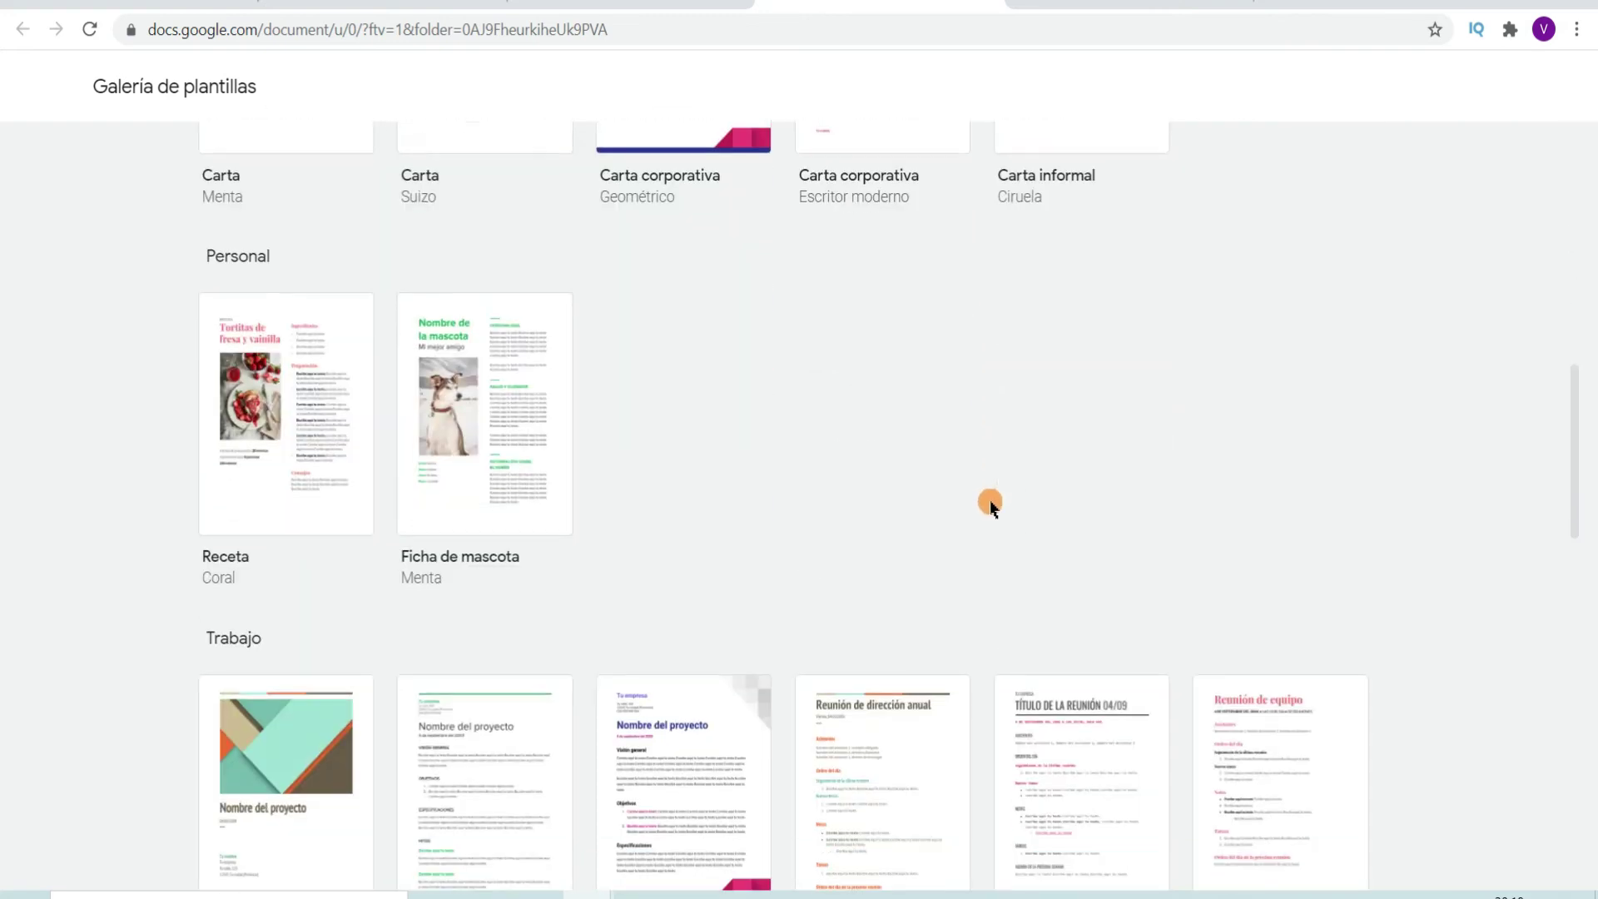
scroll(991, 499, "up", 8)
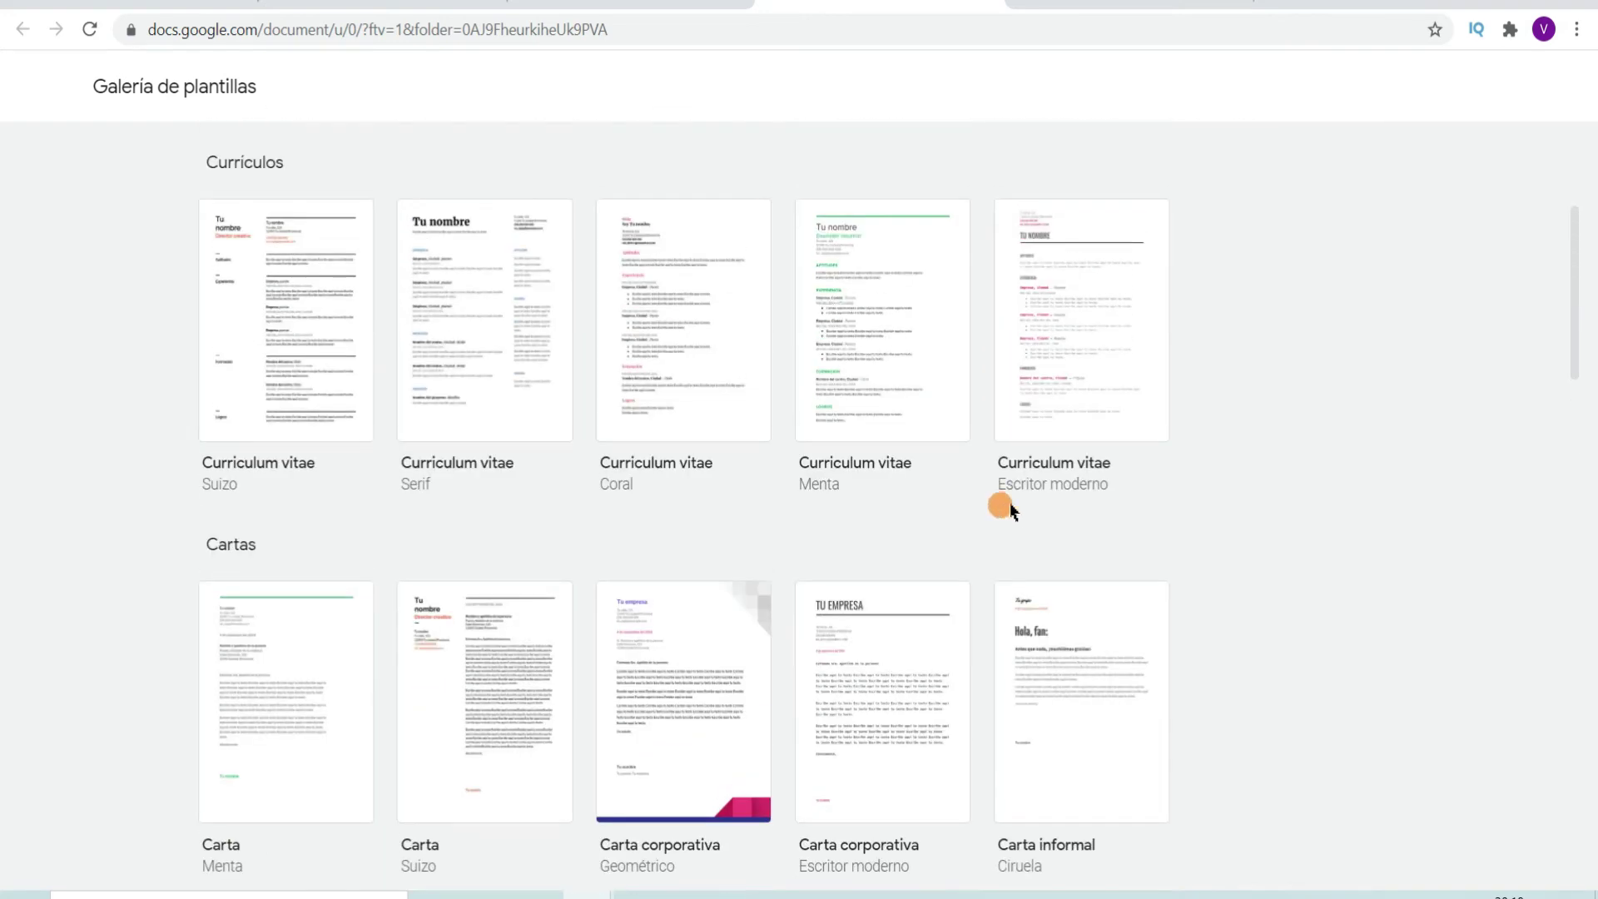
Step: Create a document from the Serif Curriculum vitae template and look through its placeholder text and sections
scroll(1023, 505, "up", 4)
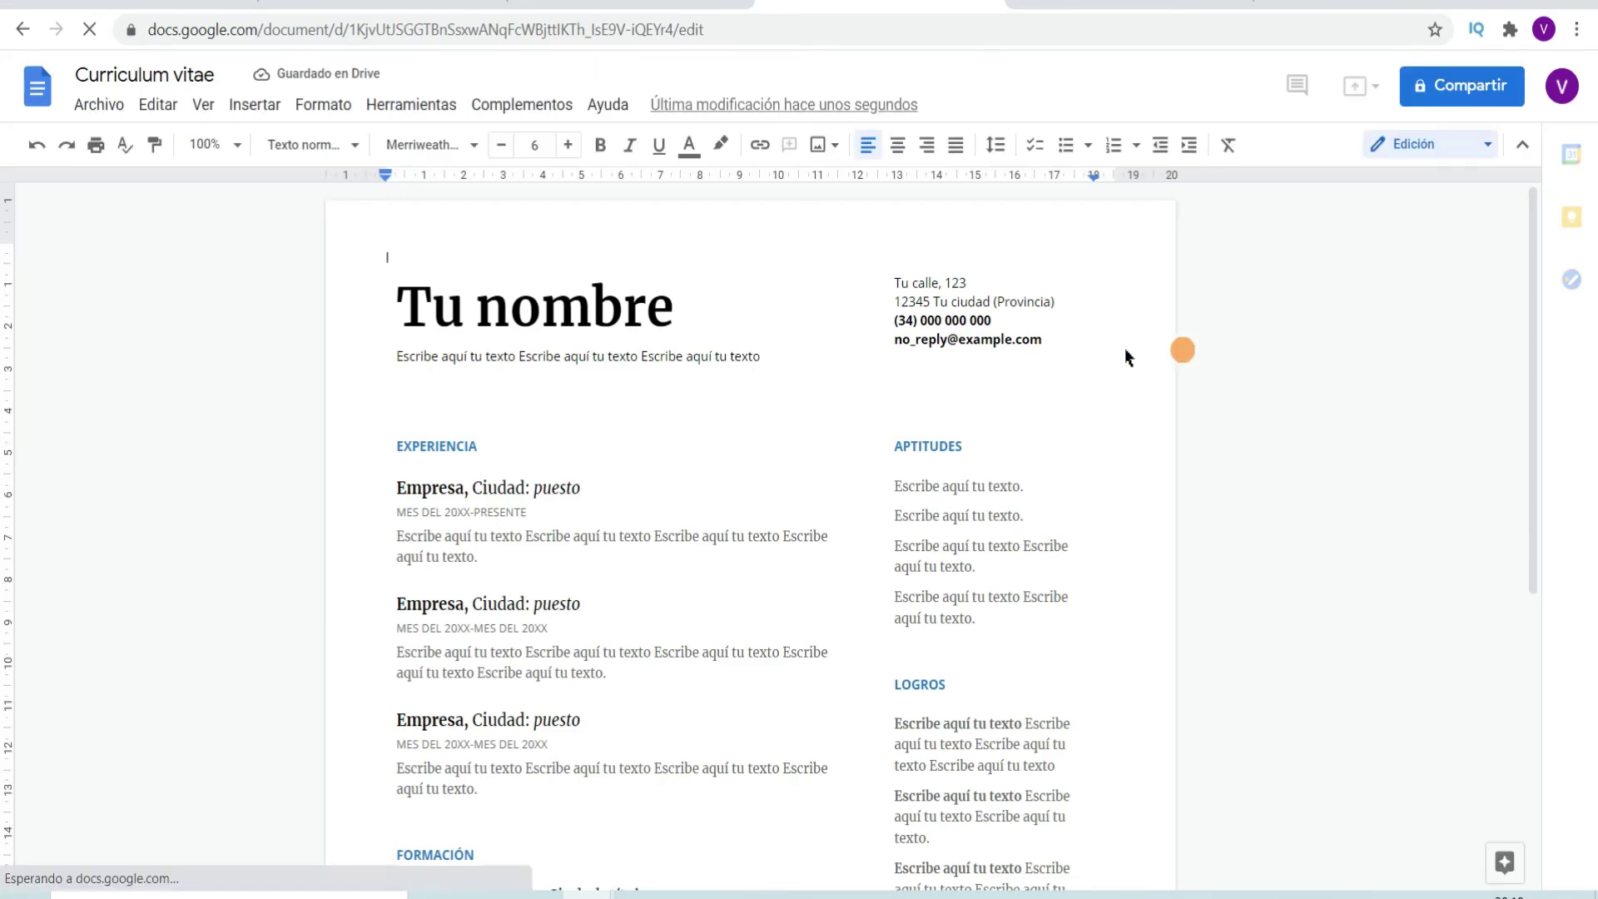
double_click(508, 356)
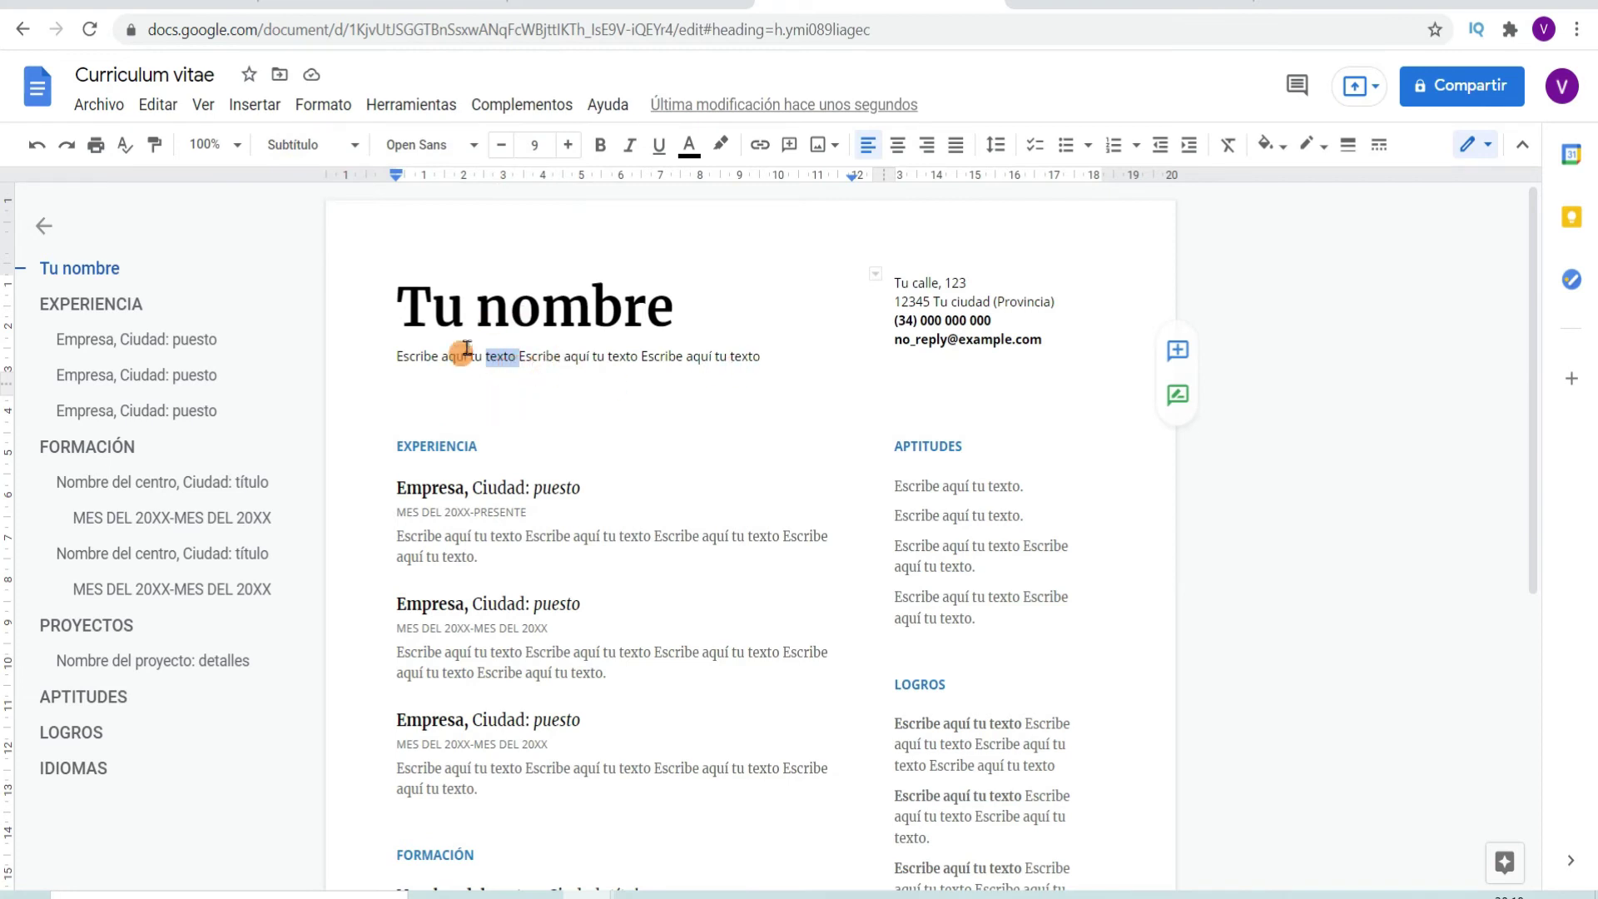
scroll(546, 398, "down", 2)
scroll(546, 398, "down", 4)
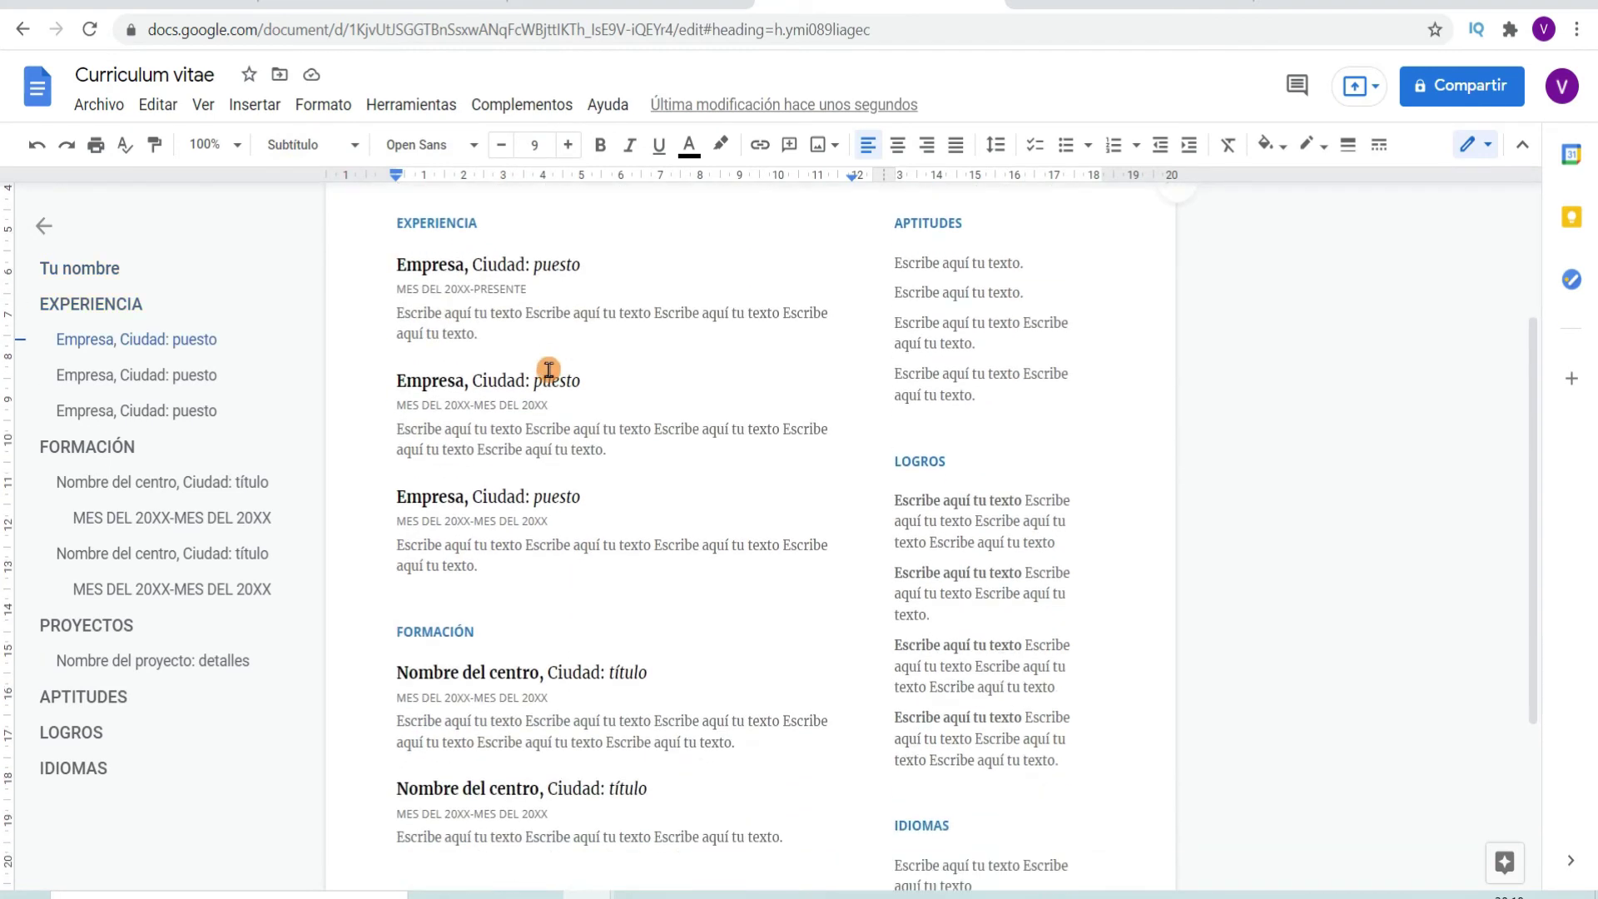
scroll(560, 454, "up", 6)
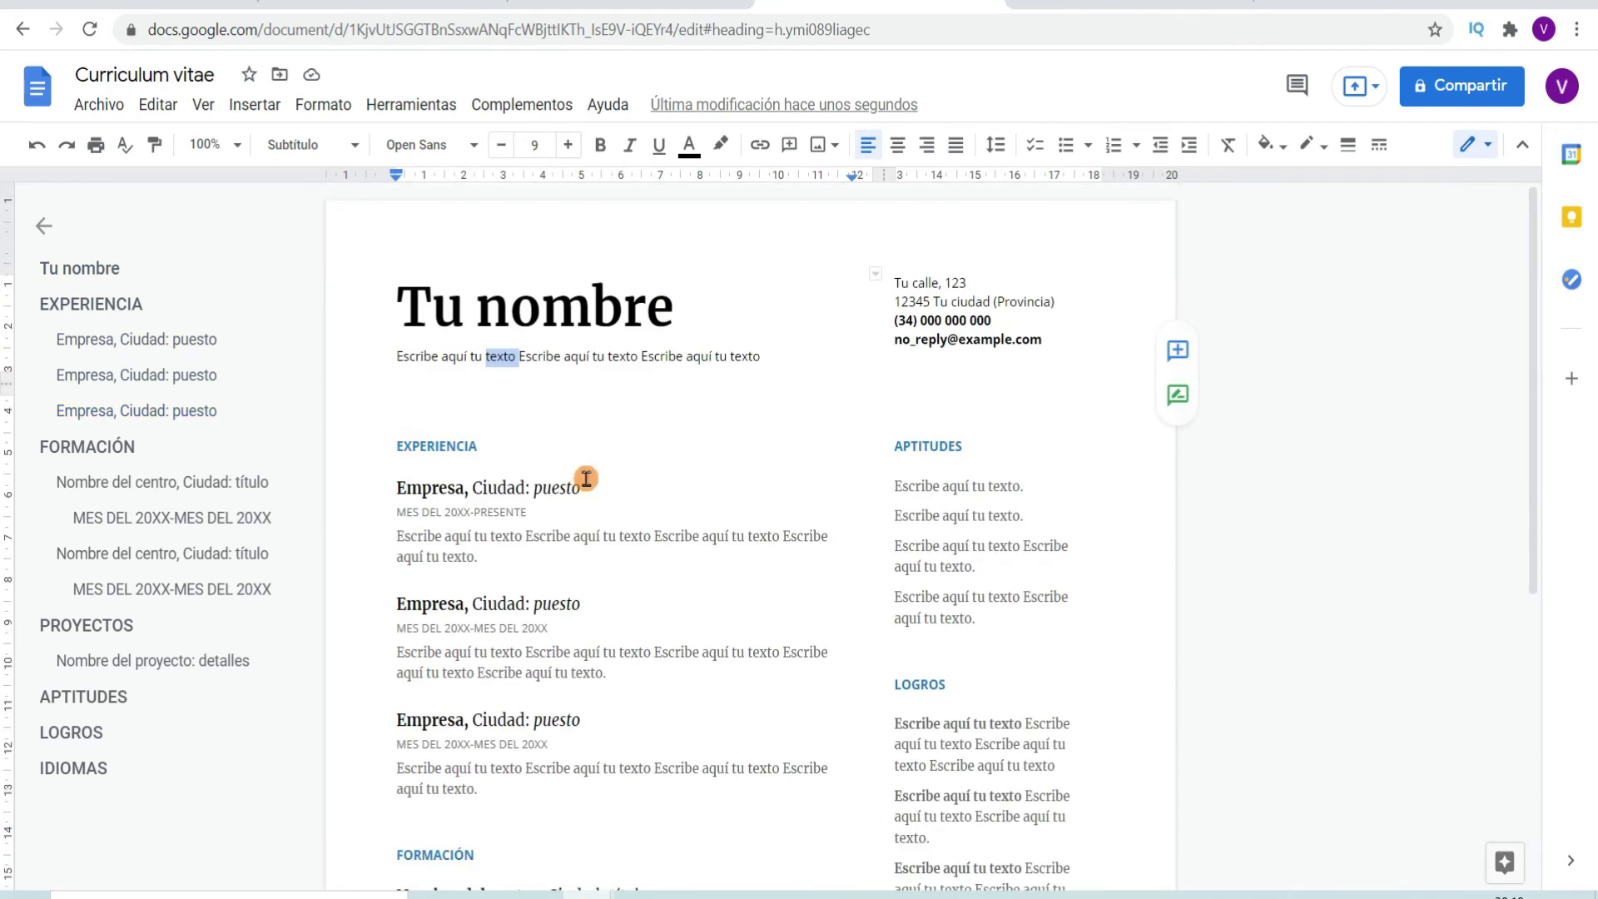
left_click(873, 404)
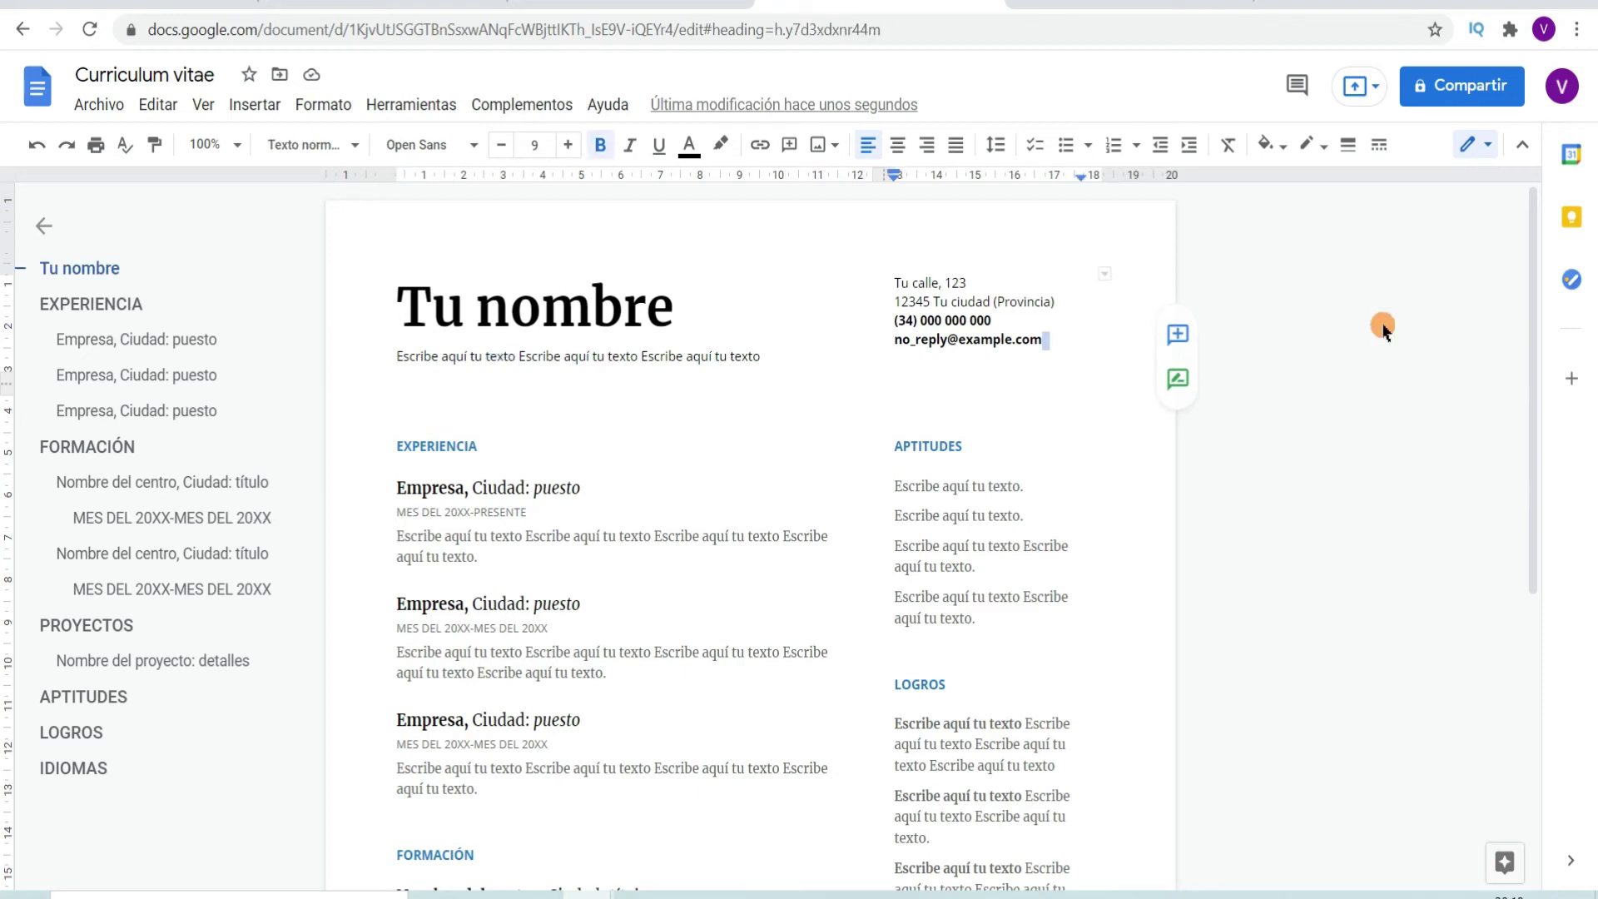
Step: Download the Curriculum vitae document as a PDF
left_click(99, 104)
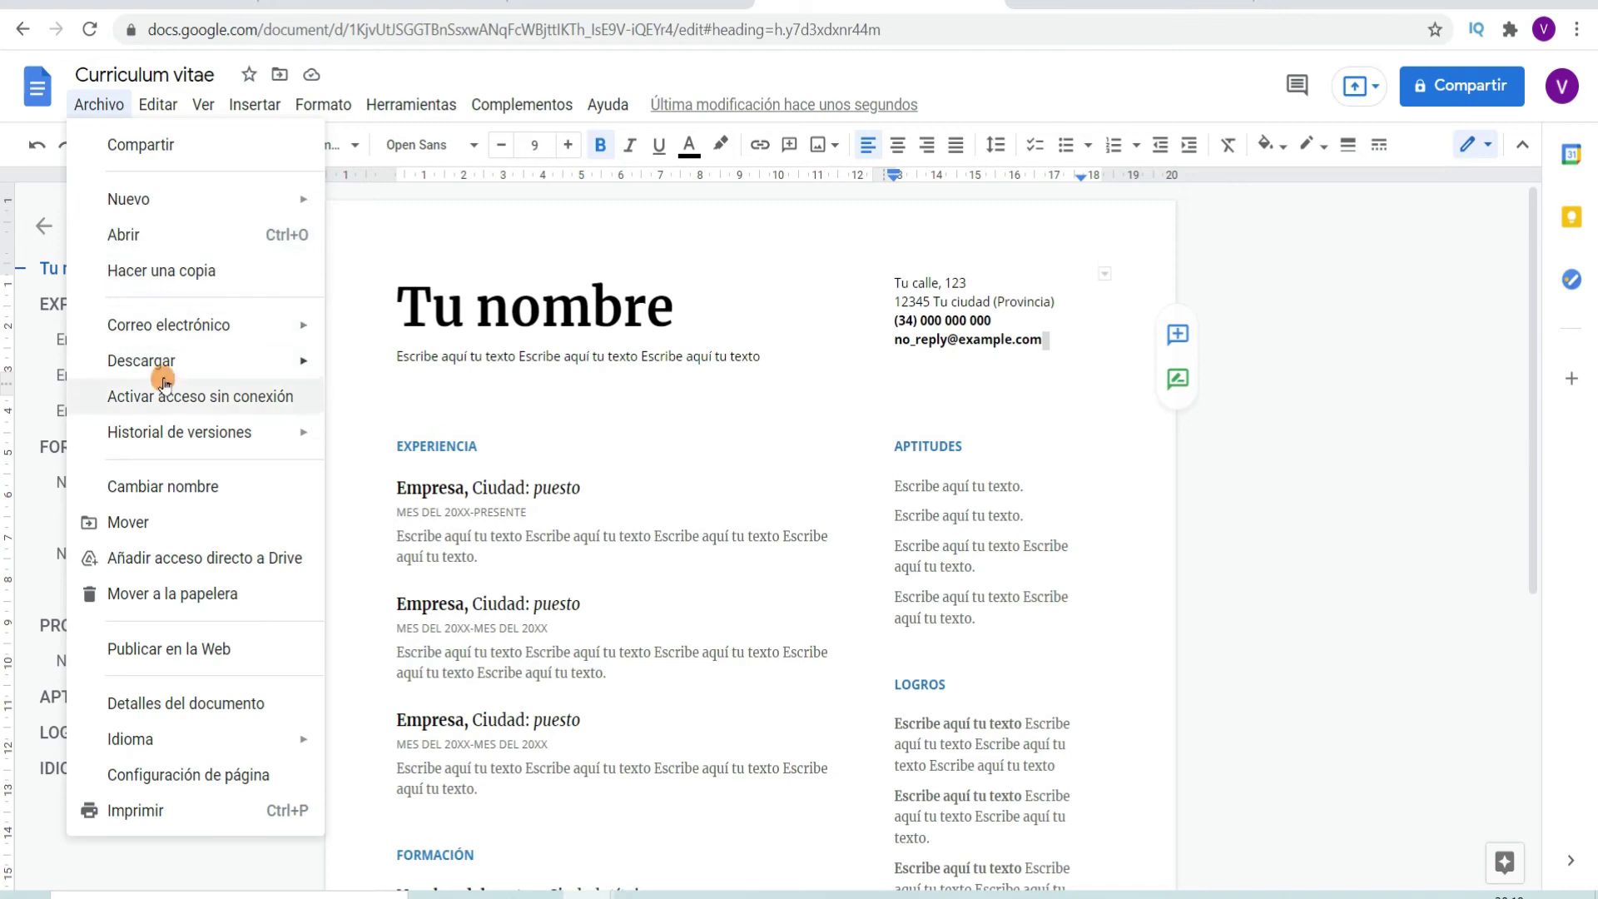
mouse_move(163, 360)
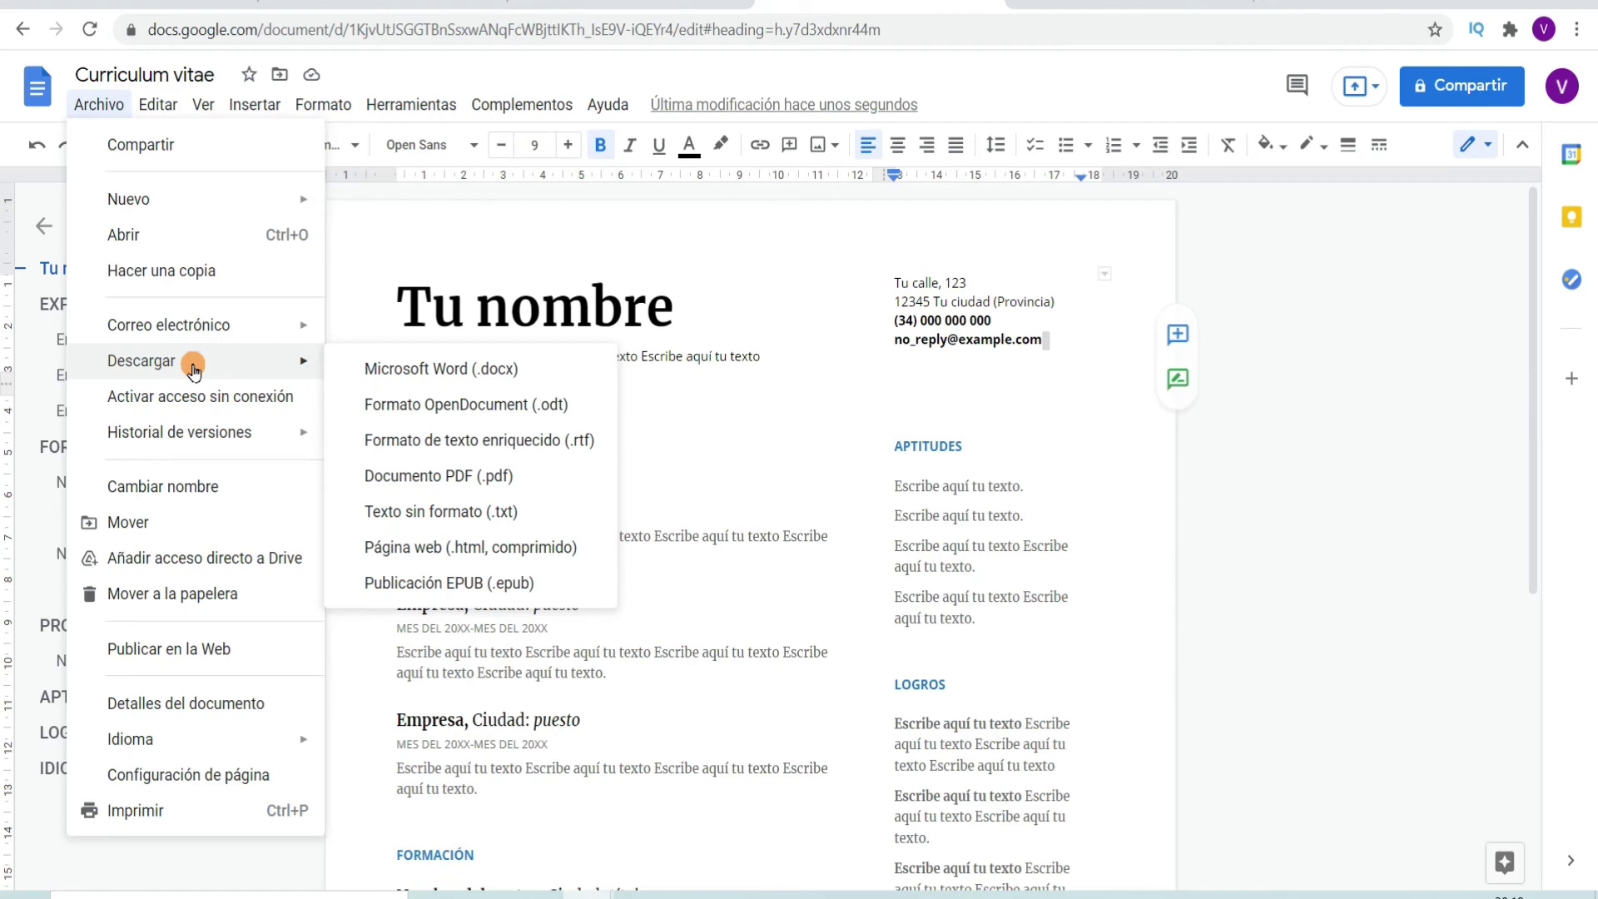
left_click(436, 478)
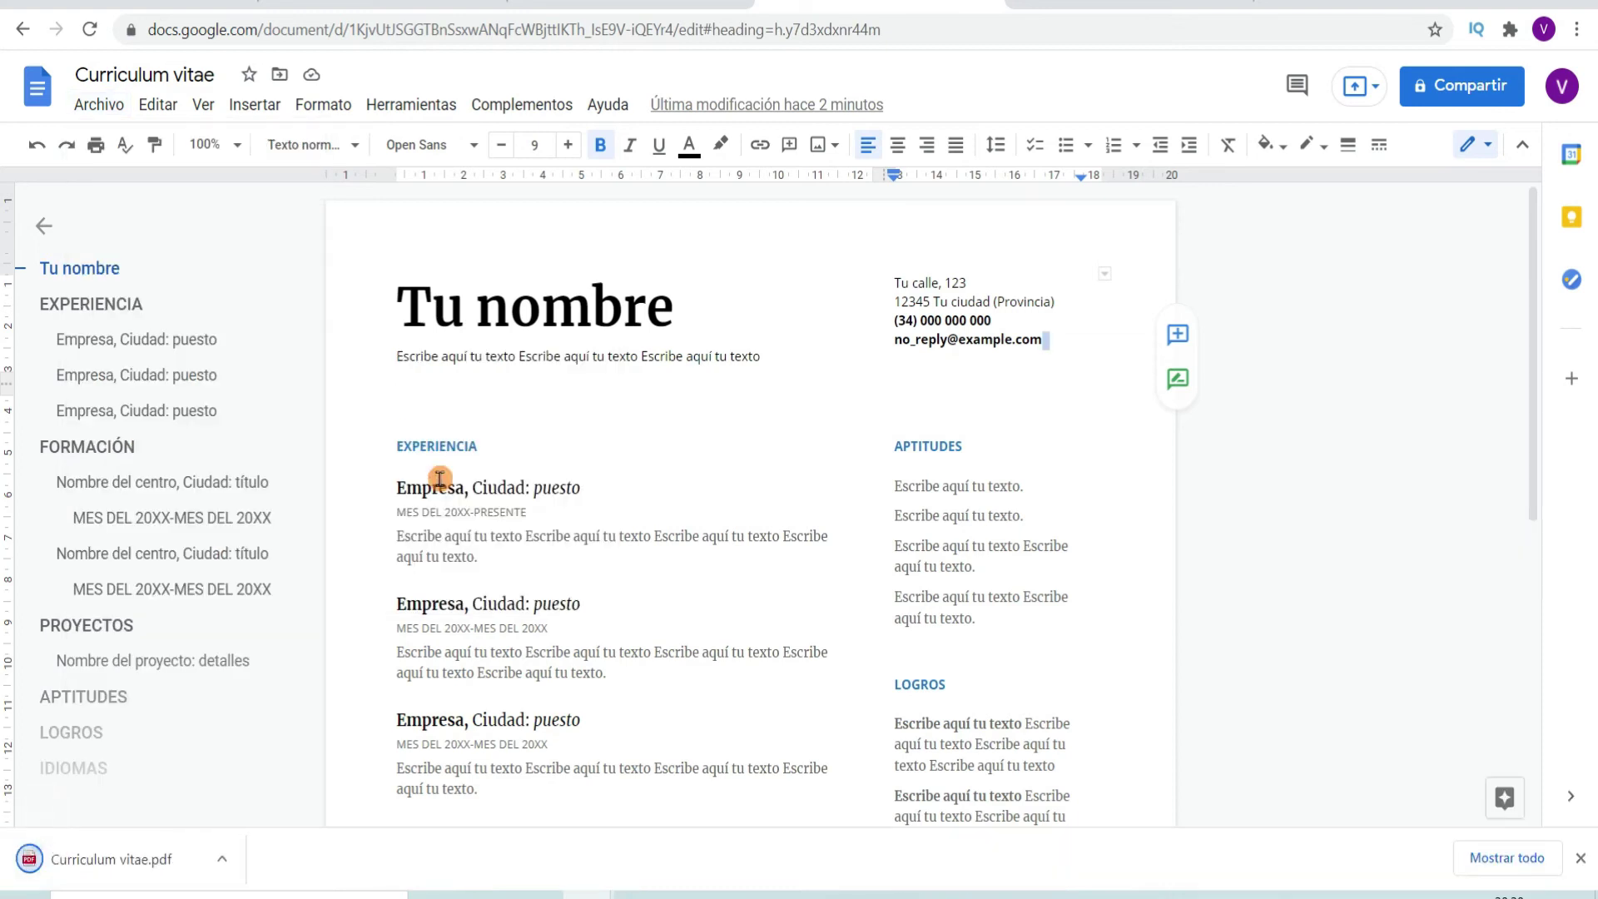
Step: Open the downloaded Curriculum vitae.pdf, look through the page and return to the document
left_click(133, 865)
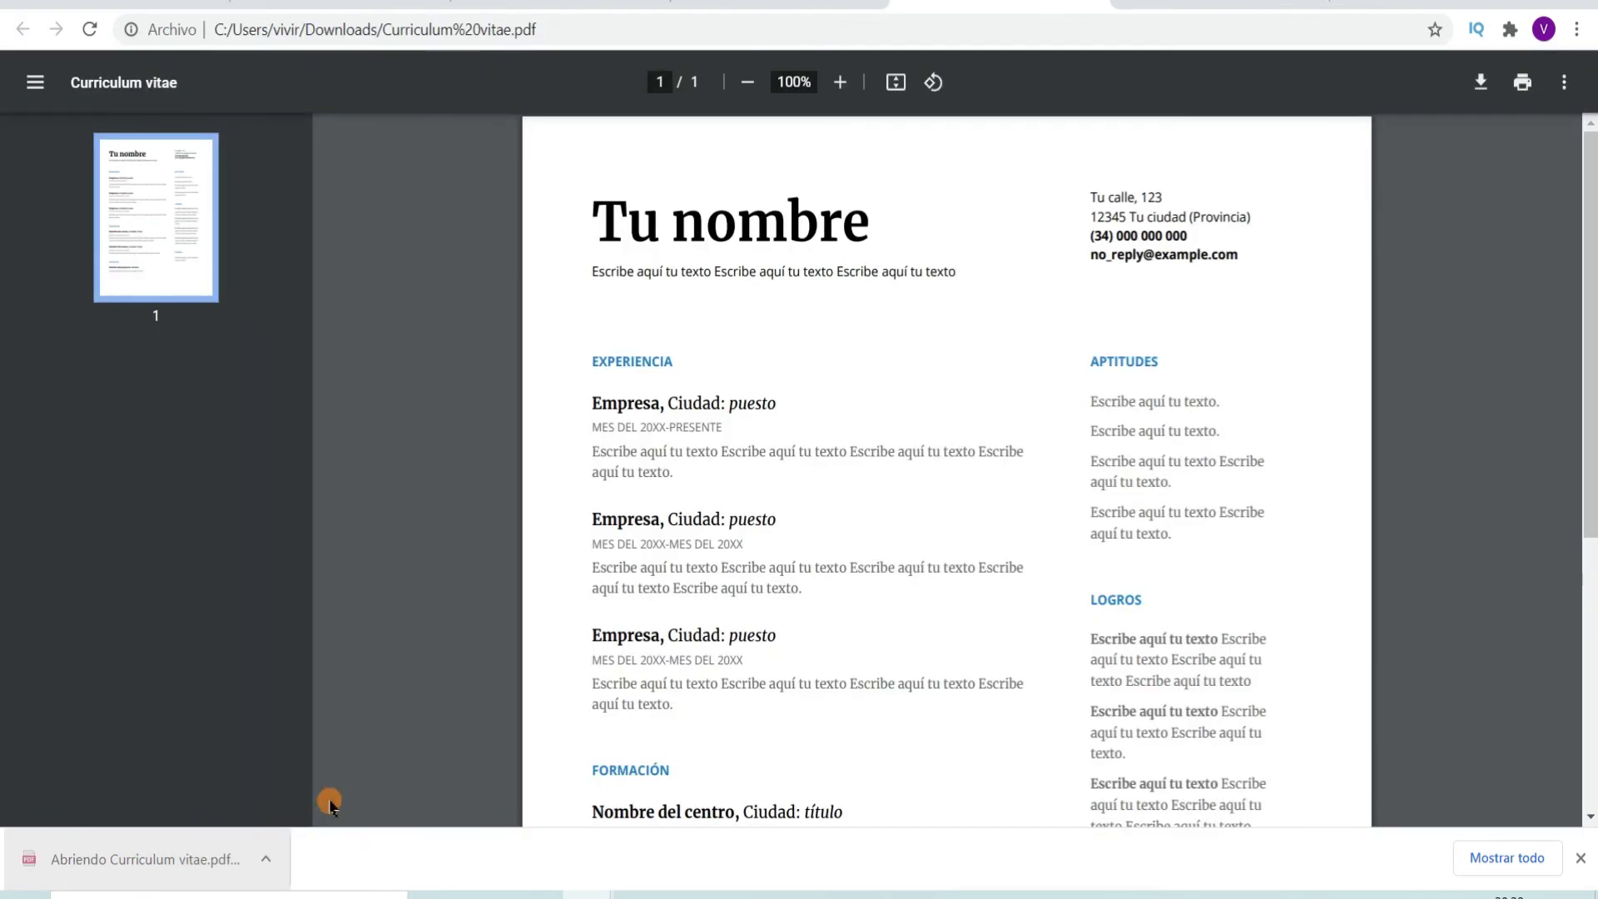
scroll(678, 599, "down", 5)
scroll(687, 612, "up", 5)
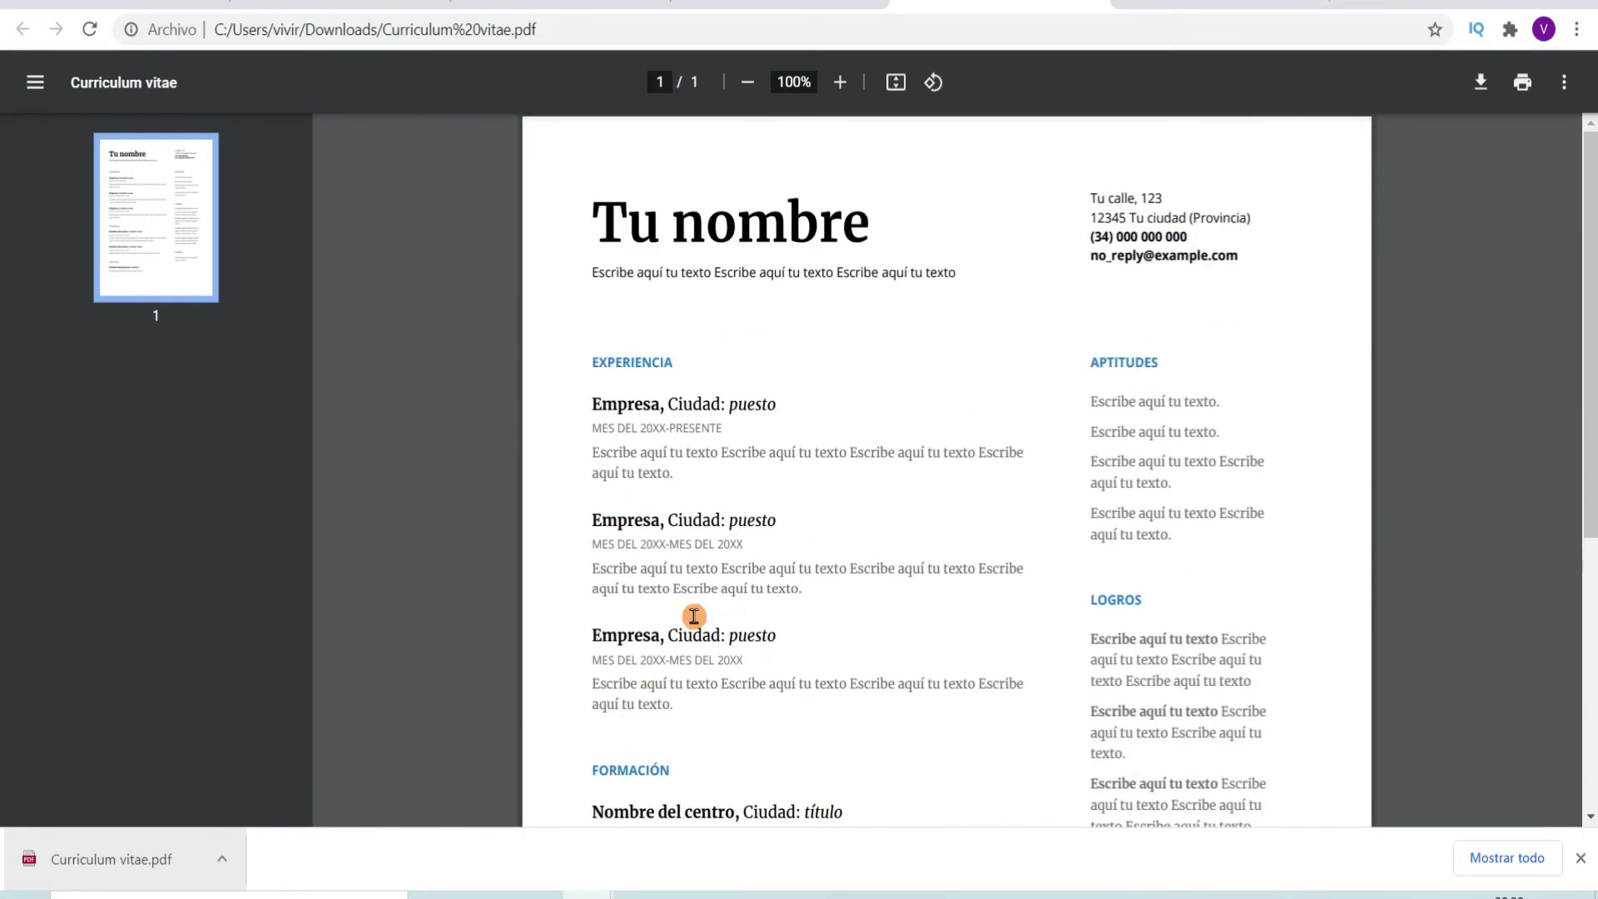
key("ctrl+shift+Tab")
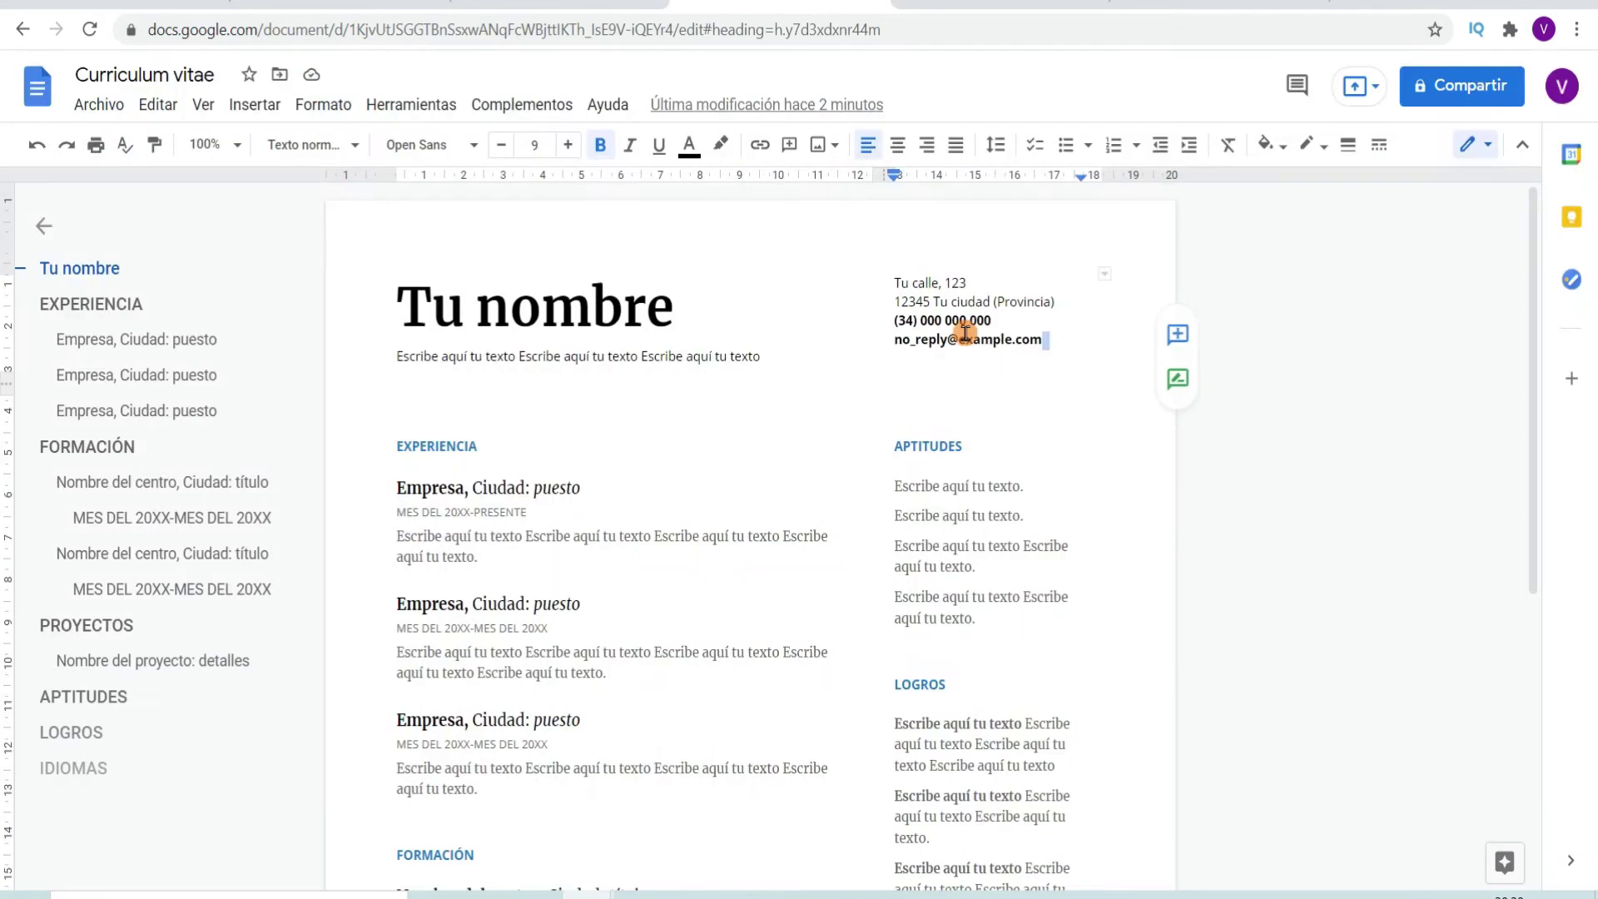
Step: Set the Curriculum vitae document's link access to Cualquier persona con el enlace and check the role choice for the link
left_click(1452, 92)
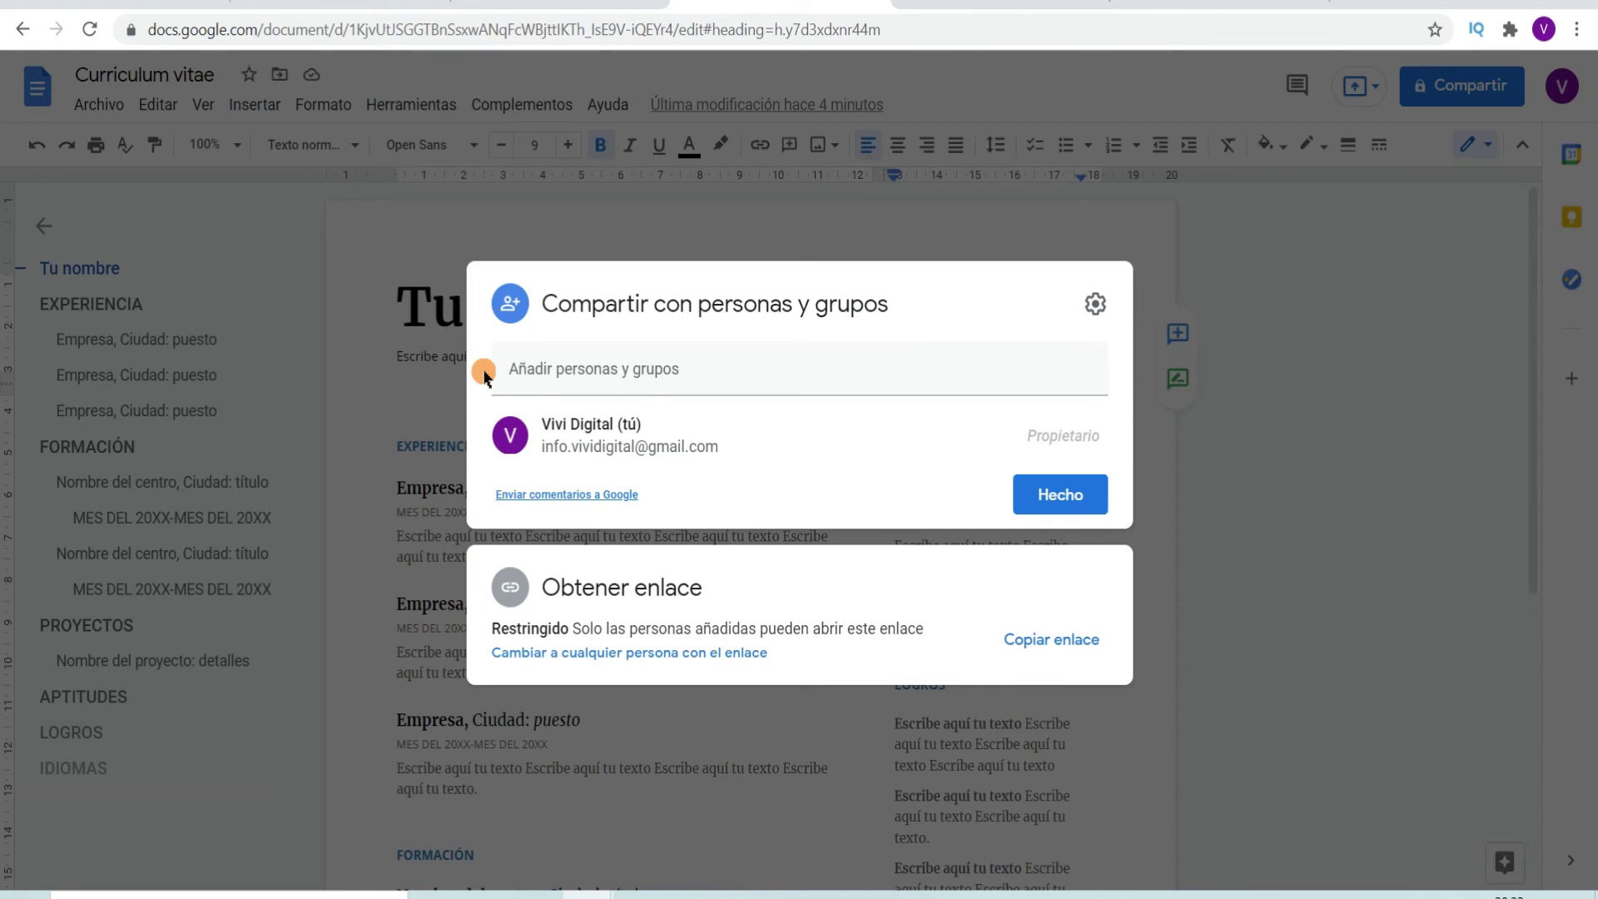
left_click(1047, 626)
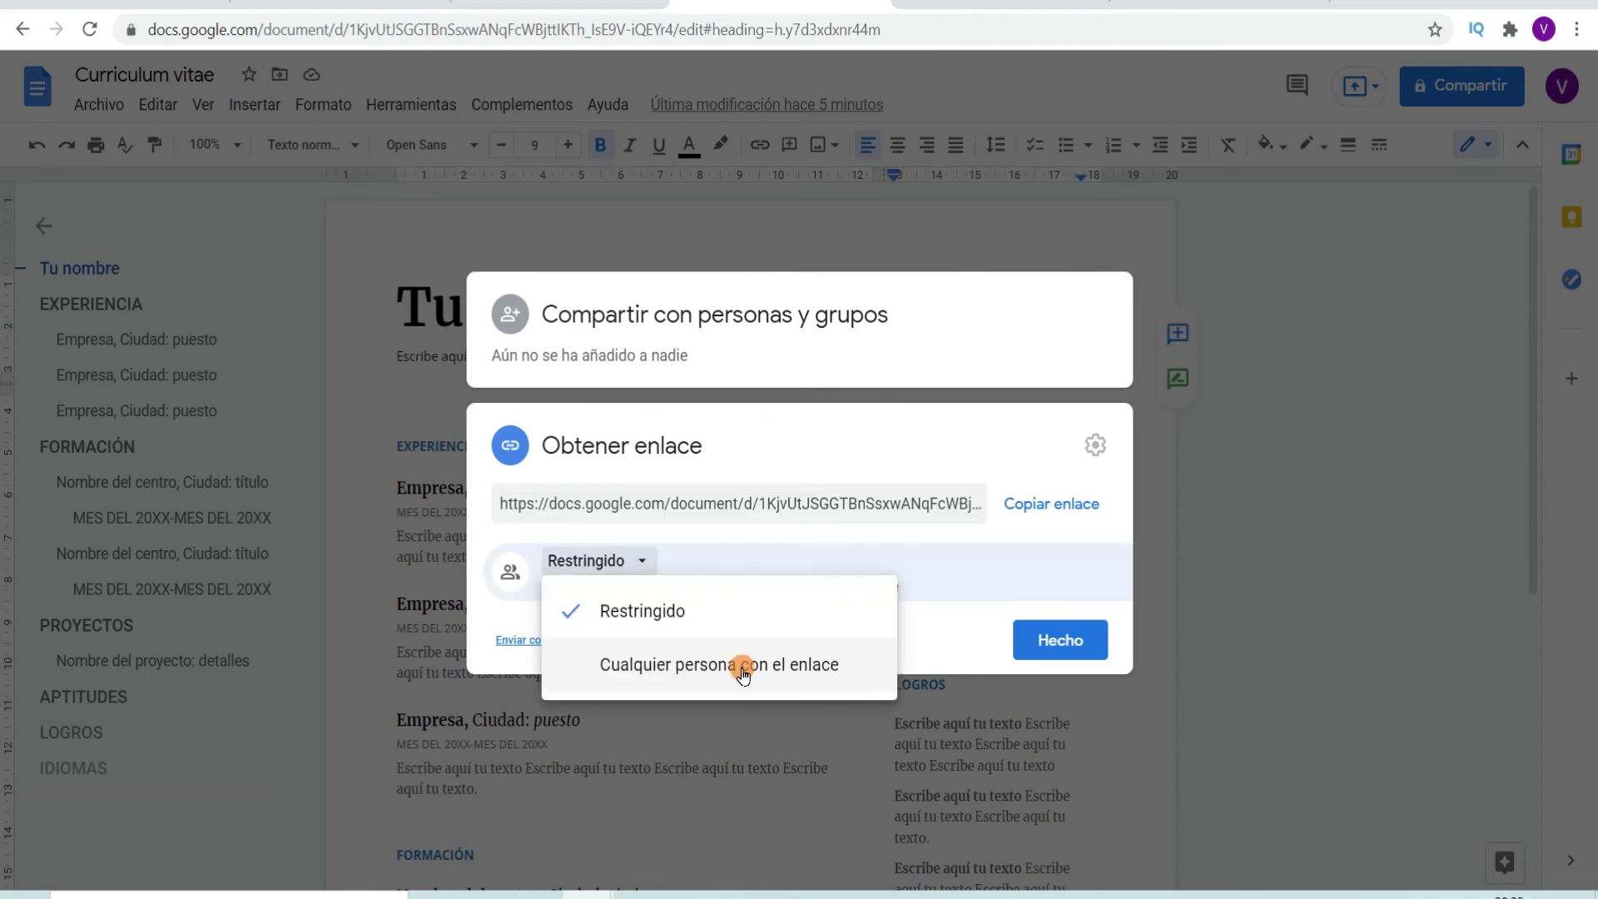
left_click(743, 666)
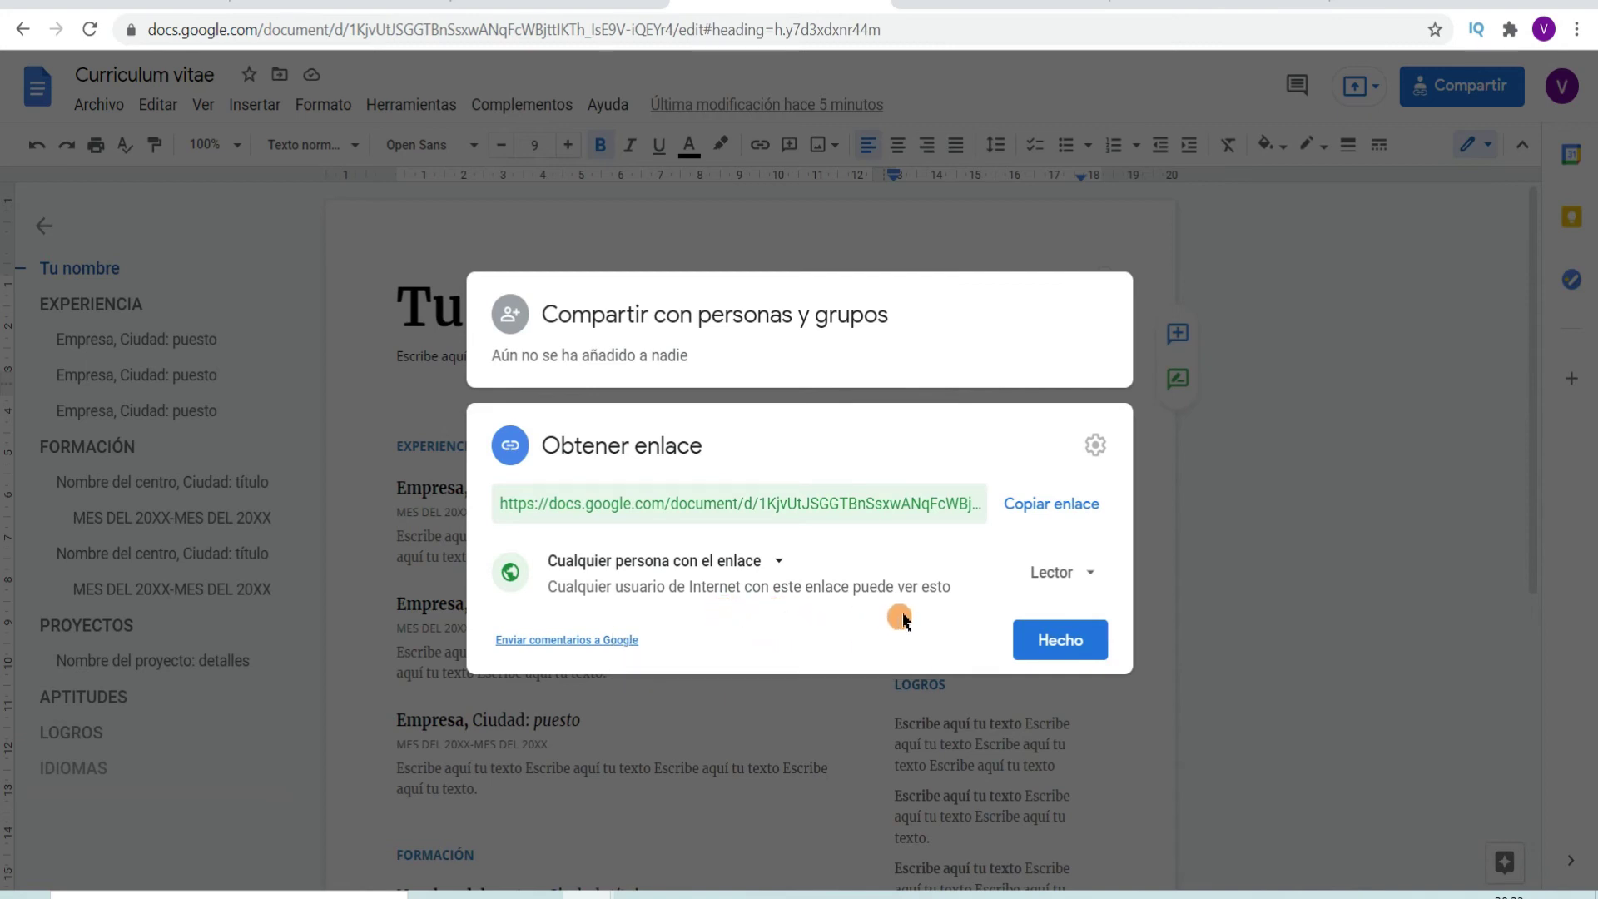
left_click(1053, 588)
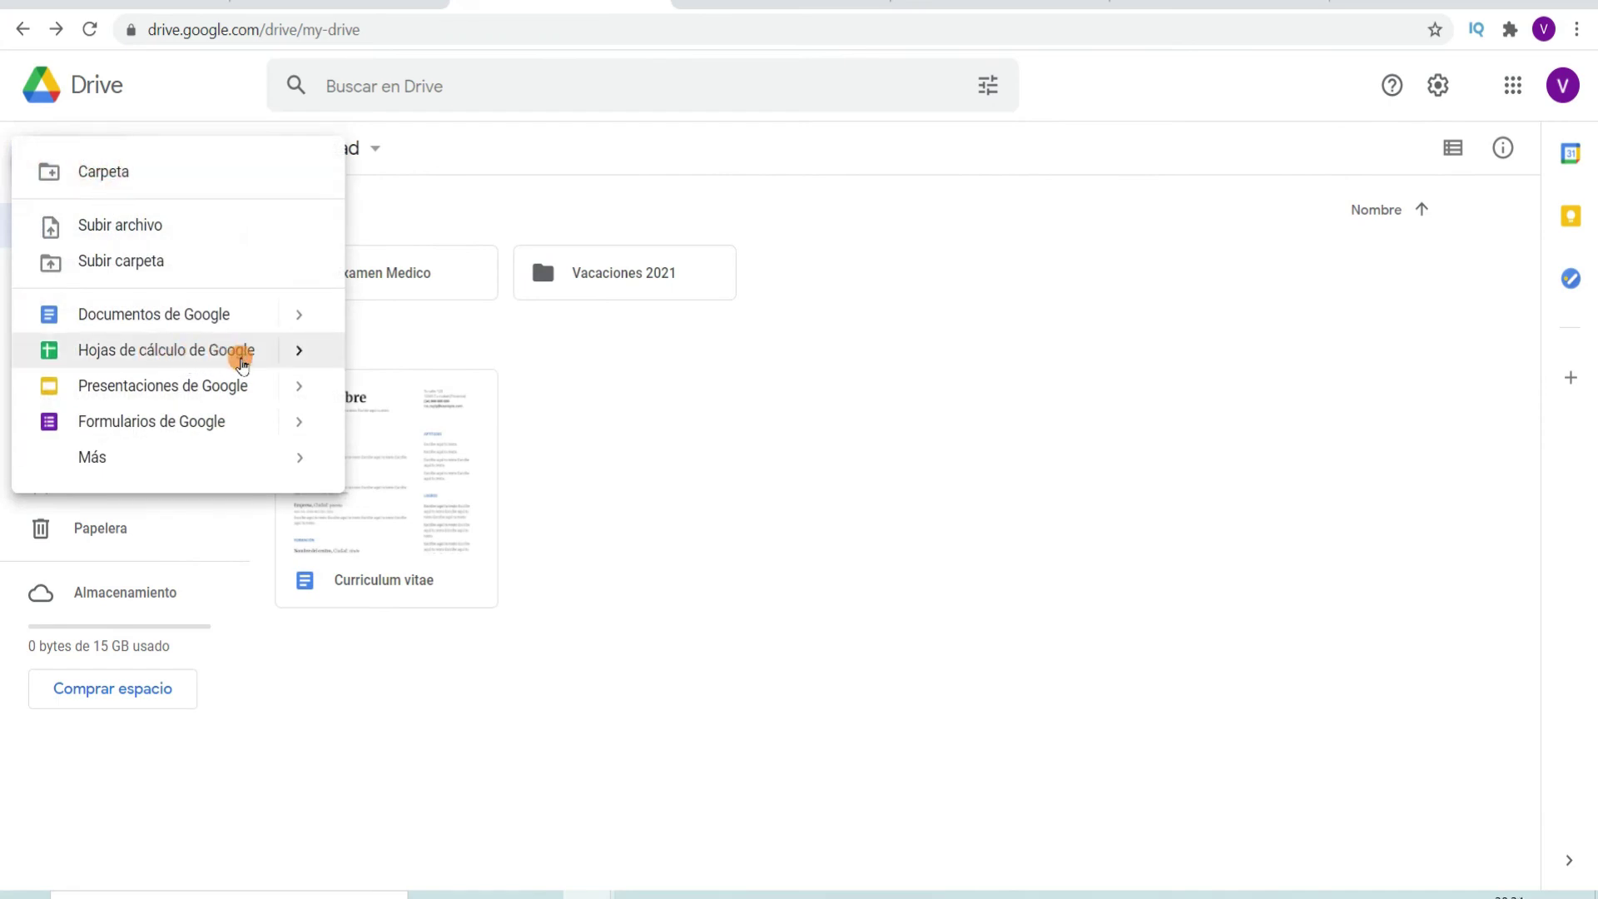
Step: From Drive, create a Google Sheets spreadsheet from the Listado de jugadores de un equipo template and dismiss the cell history tip
mouse_move(298, 358)
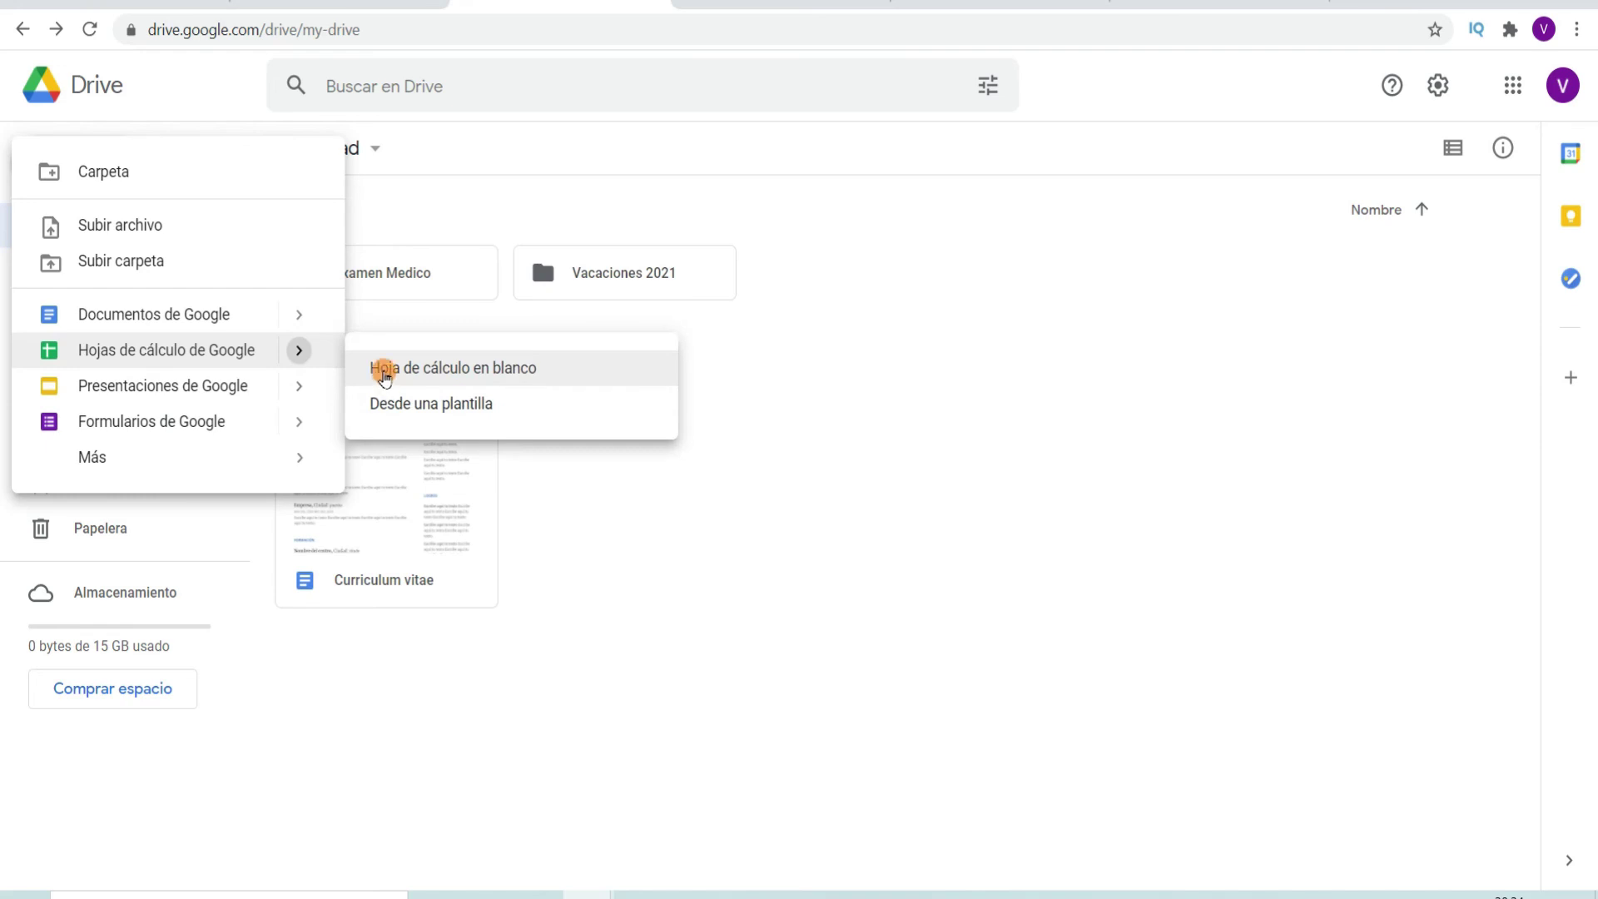
left_click(389, 404)
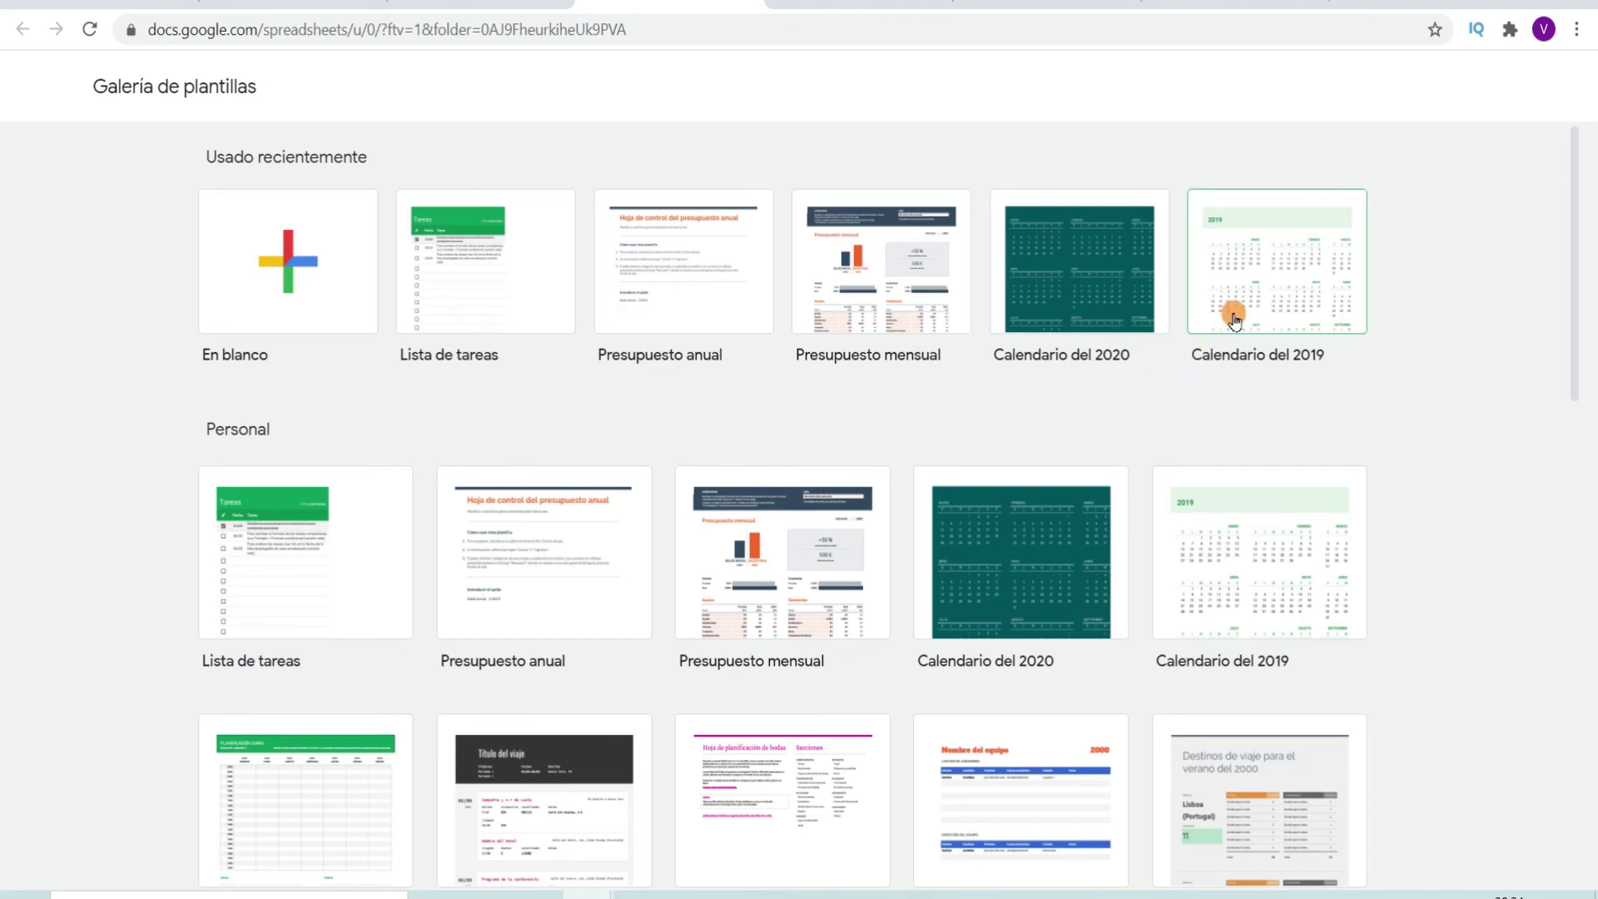
scroll(1307, 532, "down", 5)
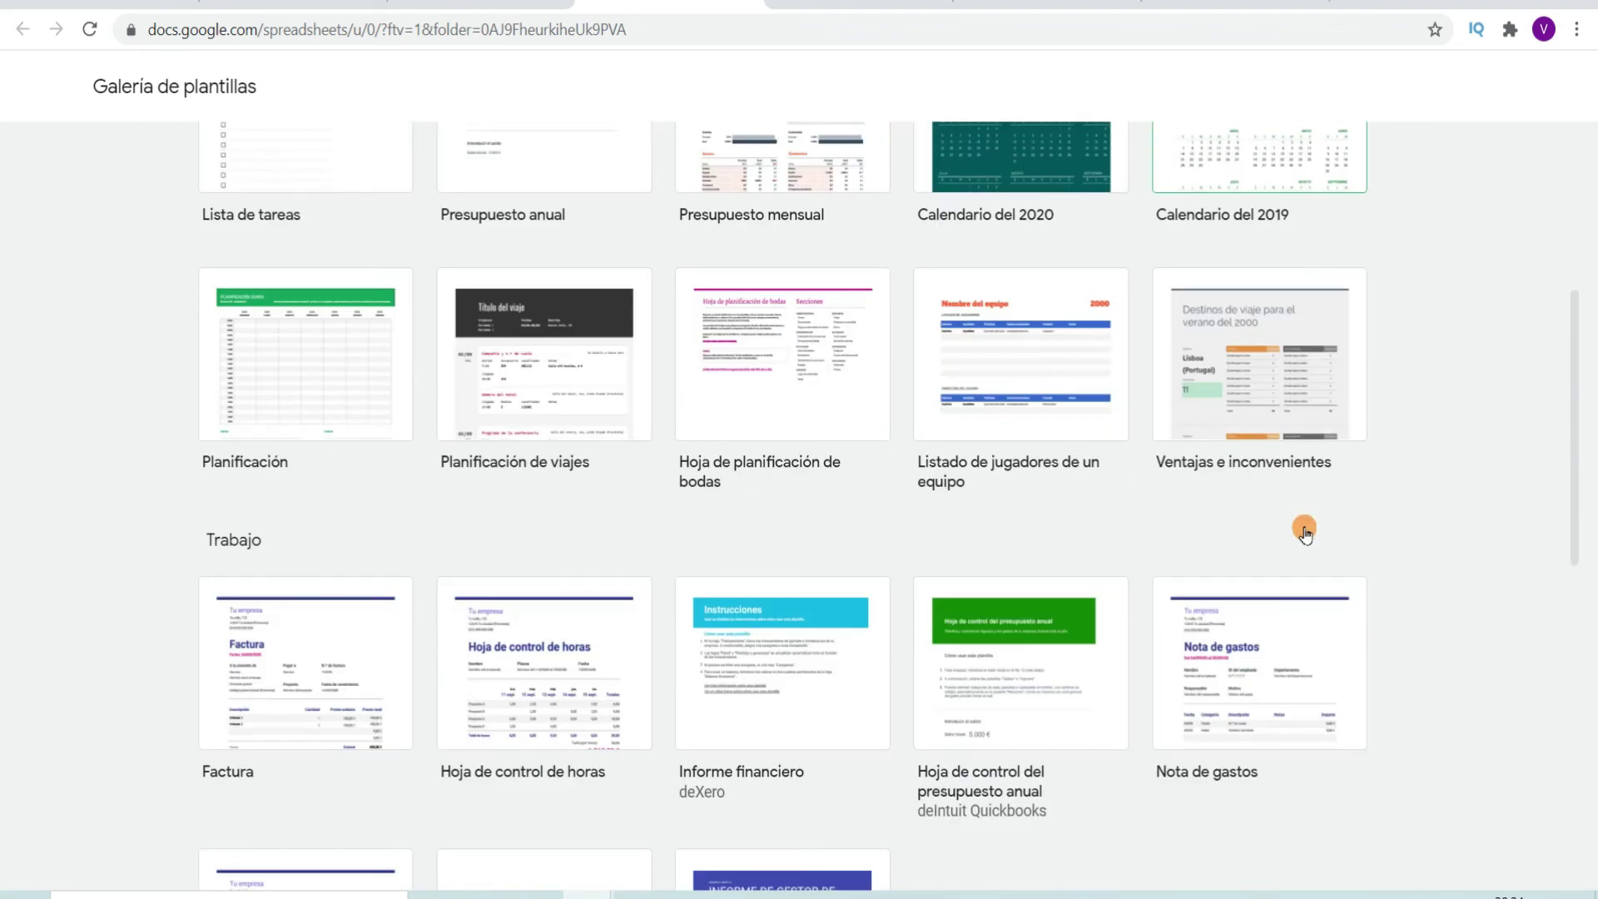
left_click(1033, 381)
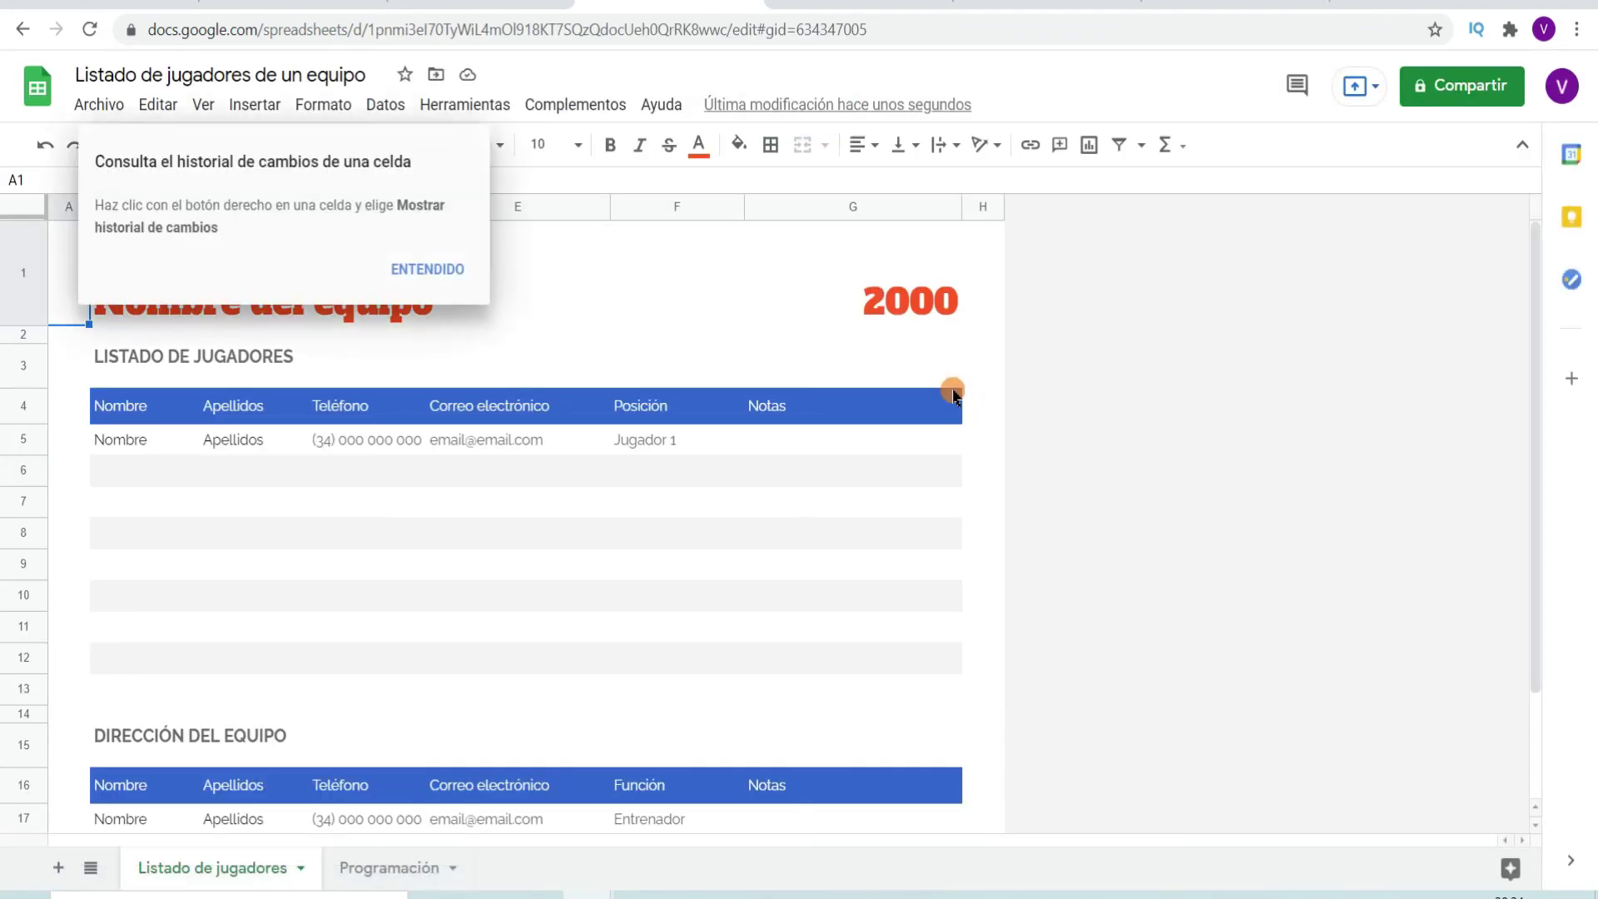
left_click(431, 271)
scroll(213, 541, "down", 2)
scroll(216, 541, "up", 2)
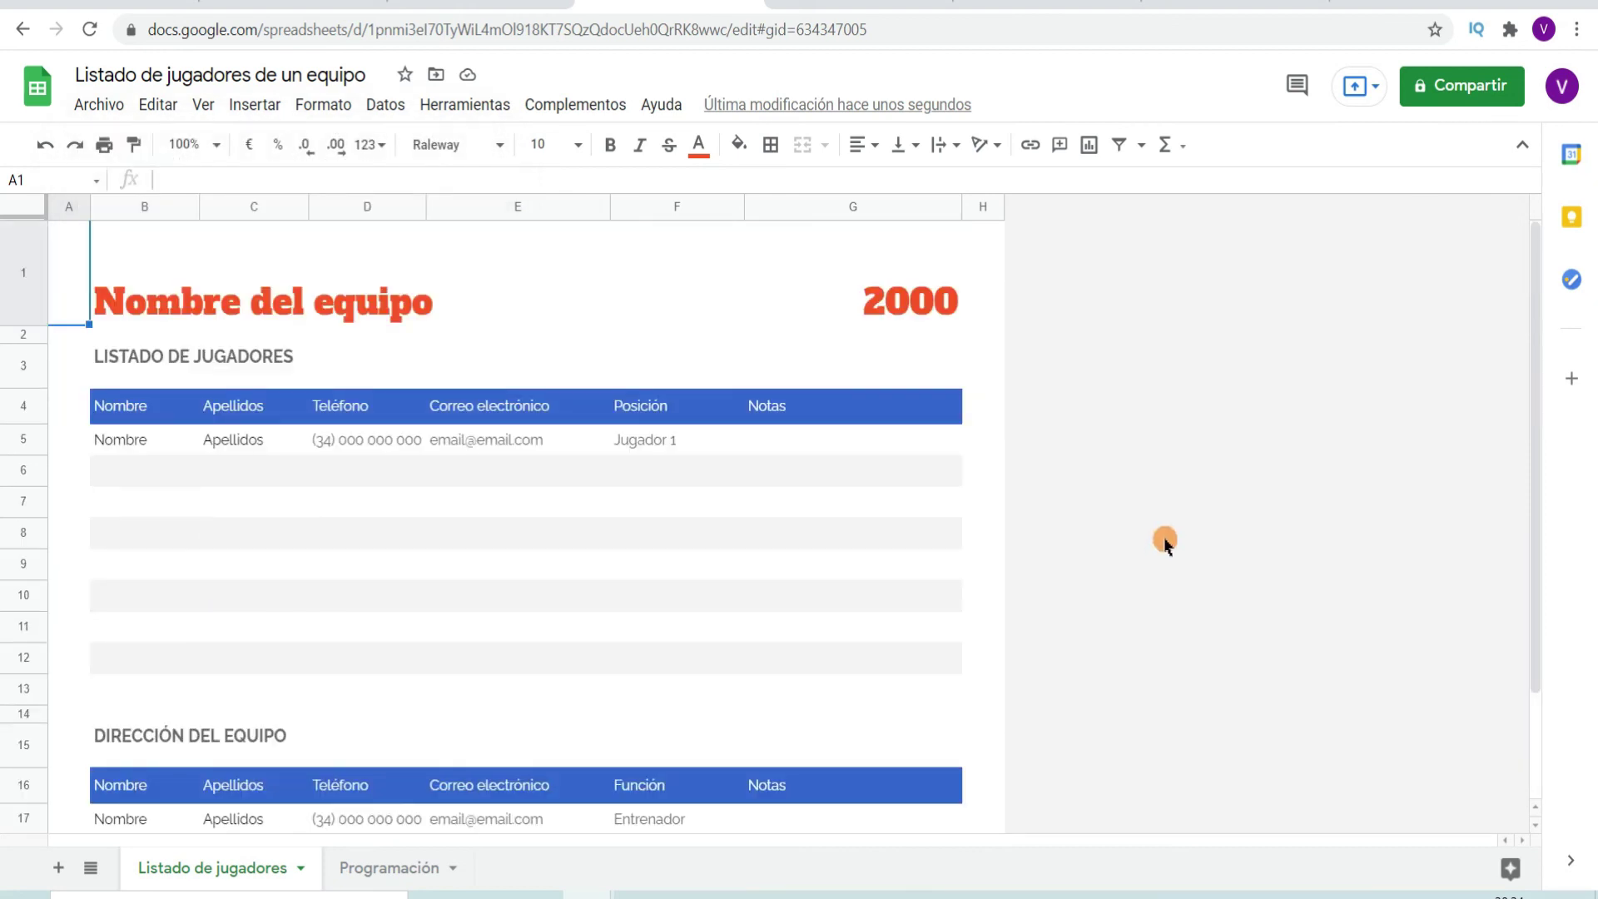
Step: Download the player list spreadsheet as an Excel file (.xlsx), and open and close its sharing settings
left_click(105, 114)
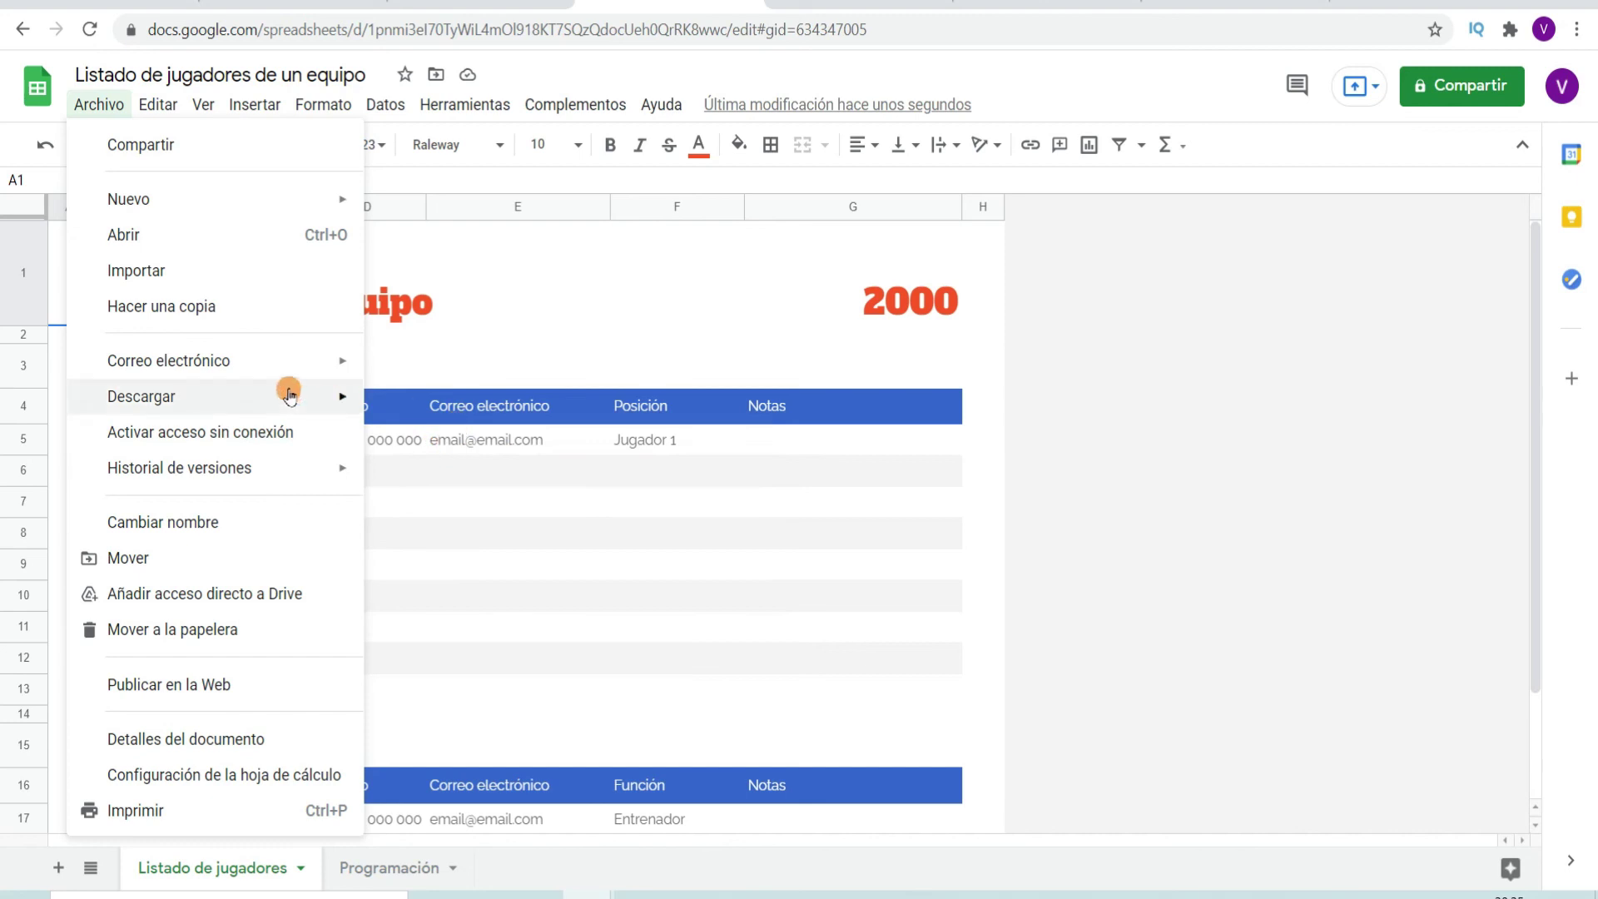
mouse_move(289, 396)
left_click(1368, 491)
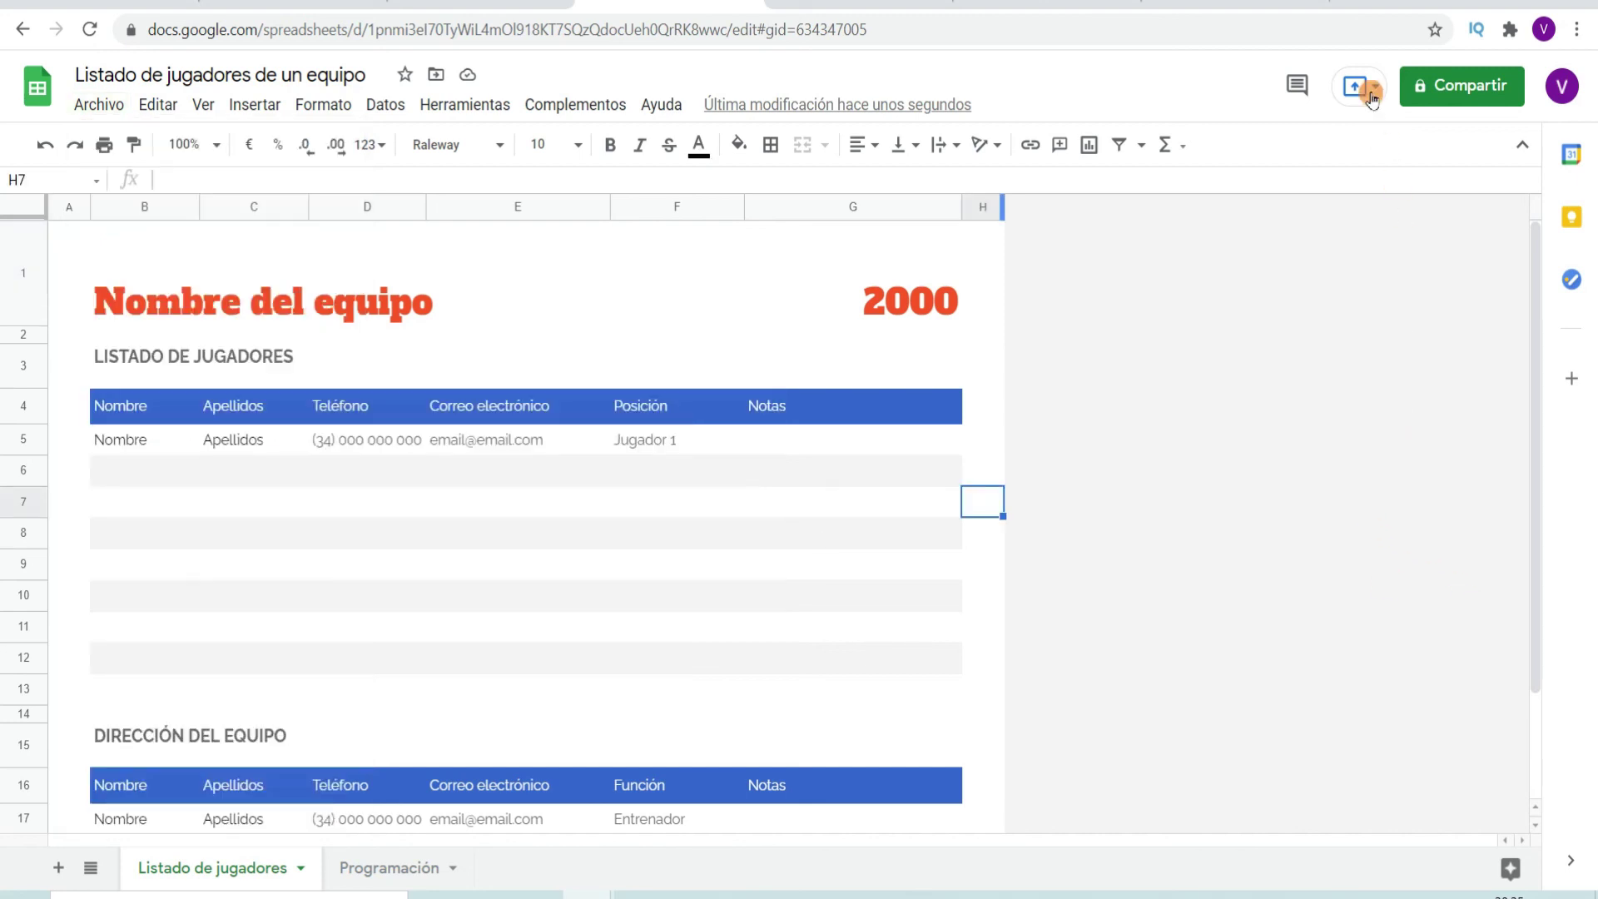
left_click(1443, 87)
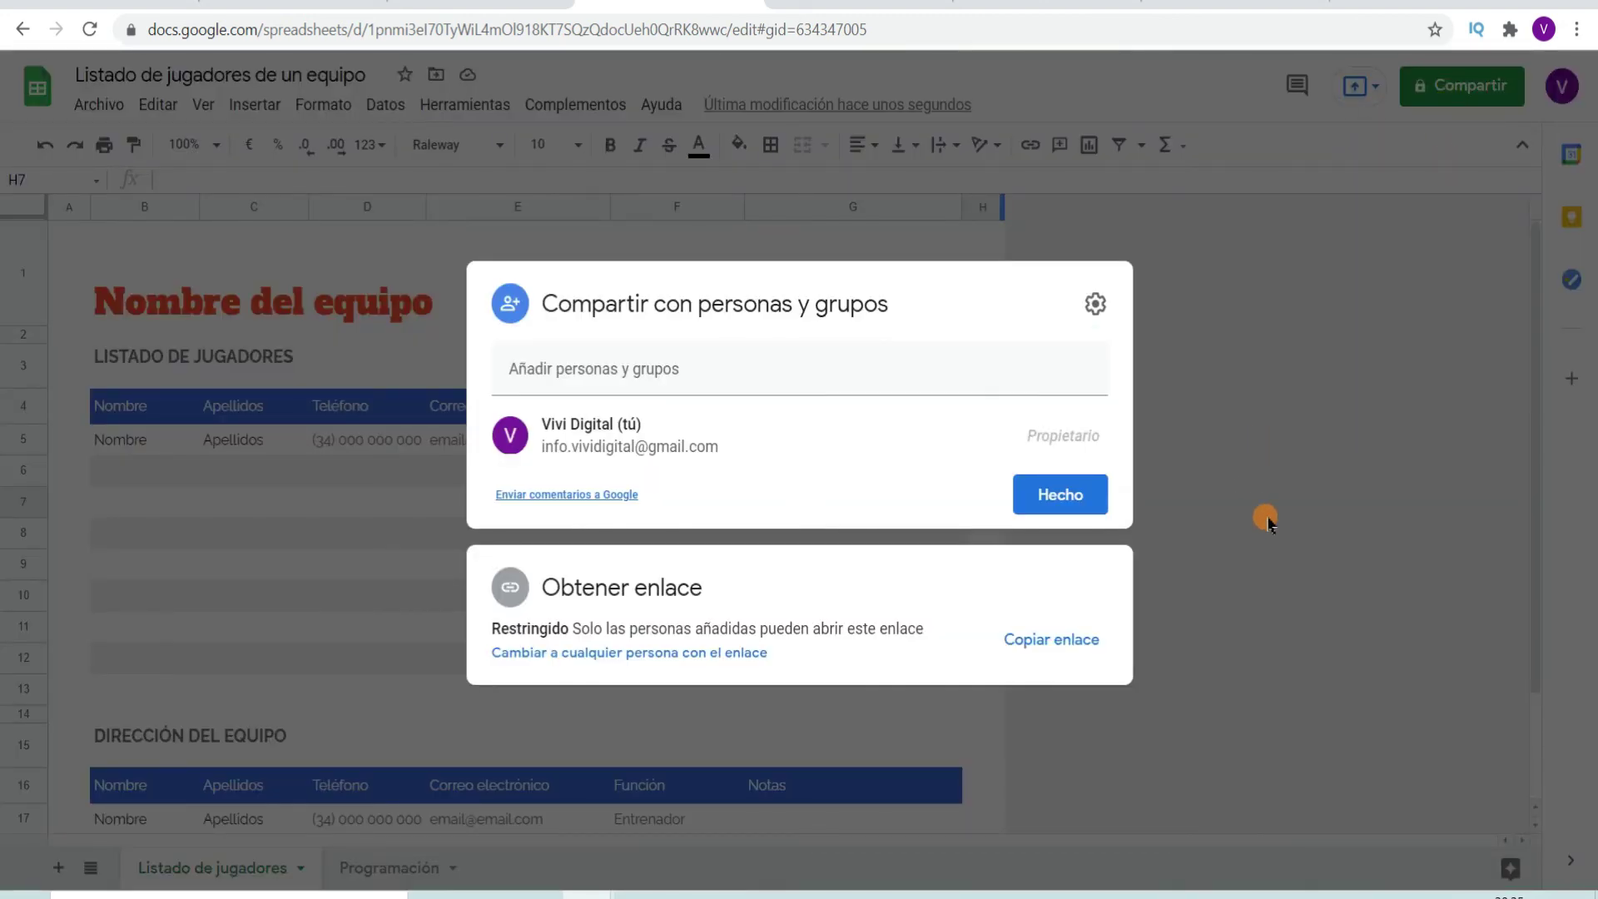
left_click(1215, 325)
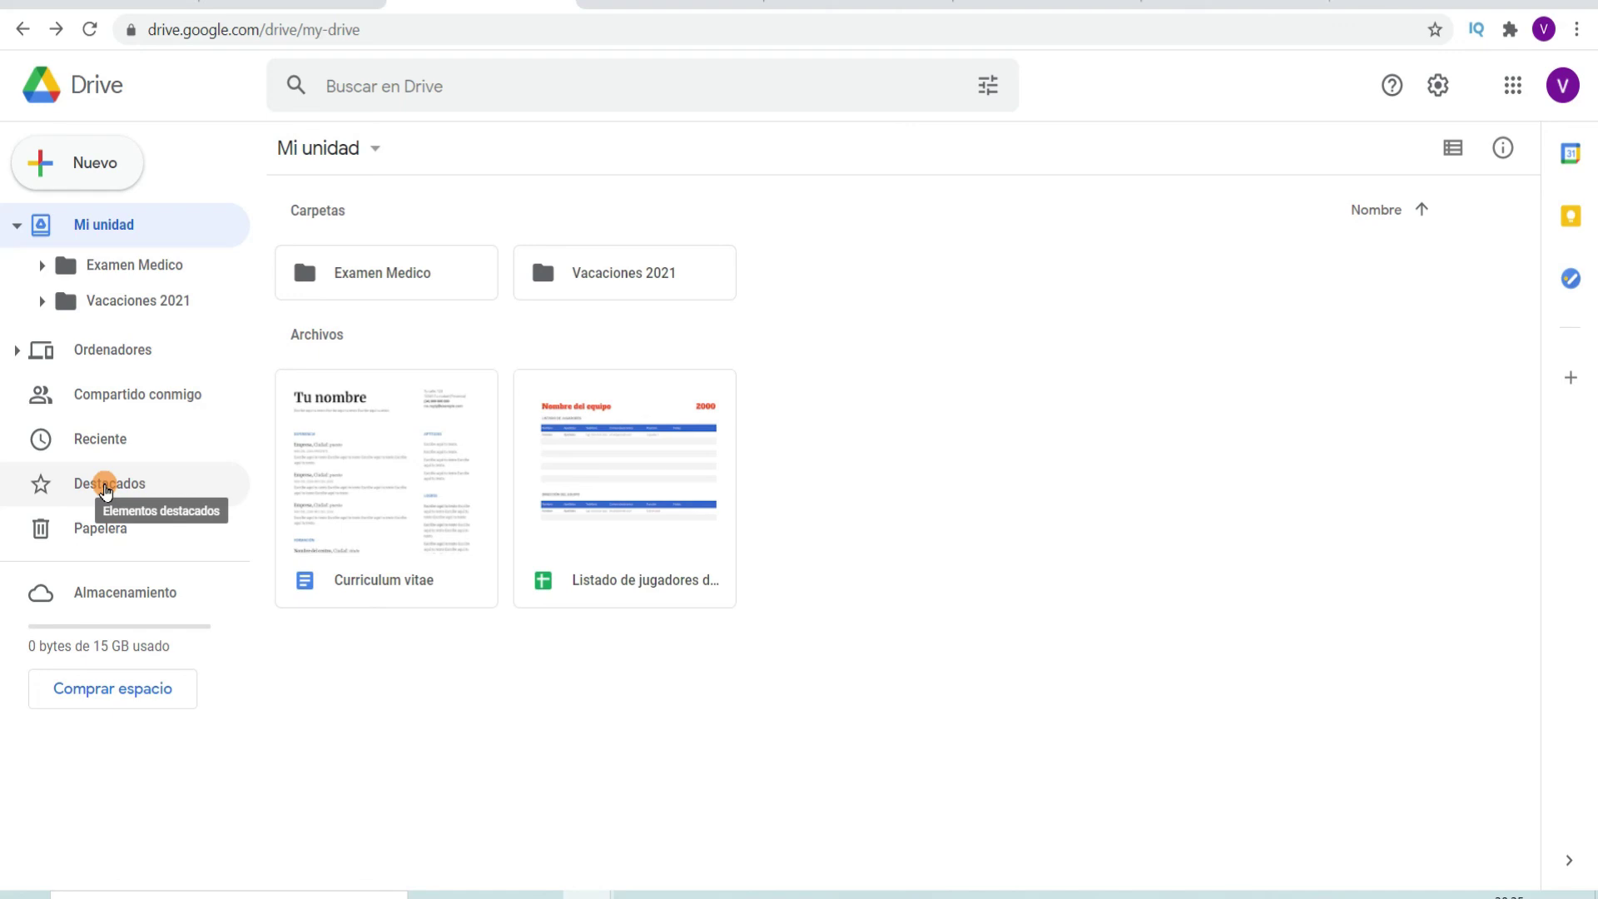
Step: Star the Listado de jugadores de un equipo spreadsheet and view the Destacados section in Drive
left_click(661, 10)
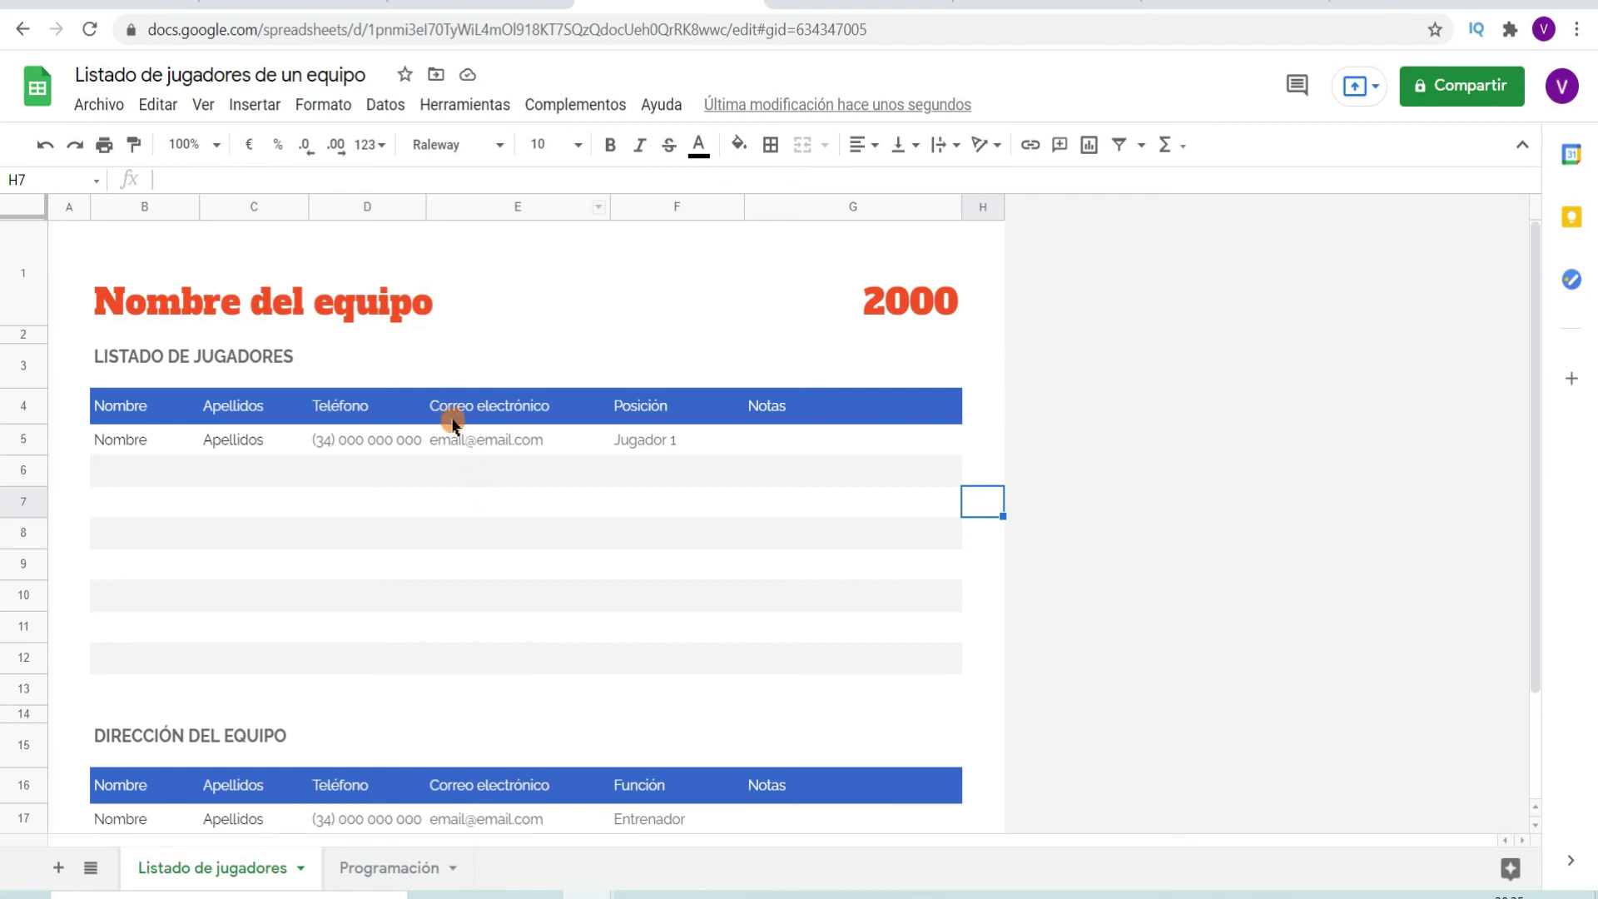
left_click(405, 76)
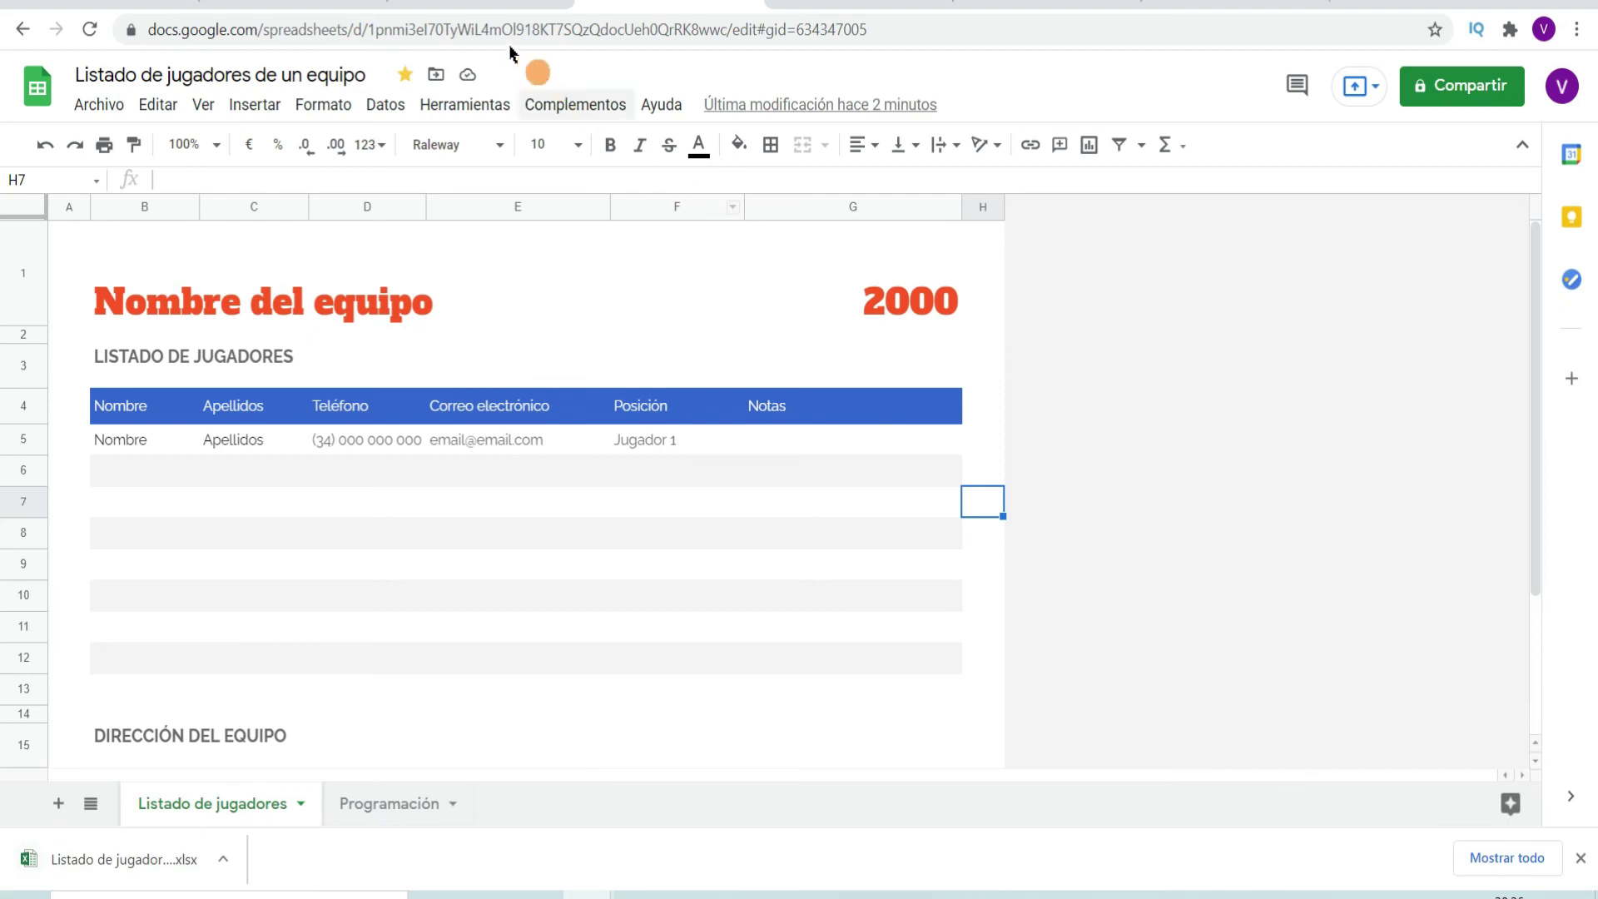
left_click(478, 6)
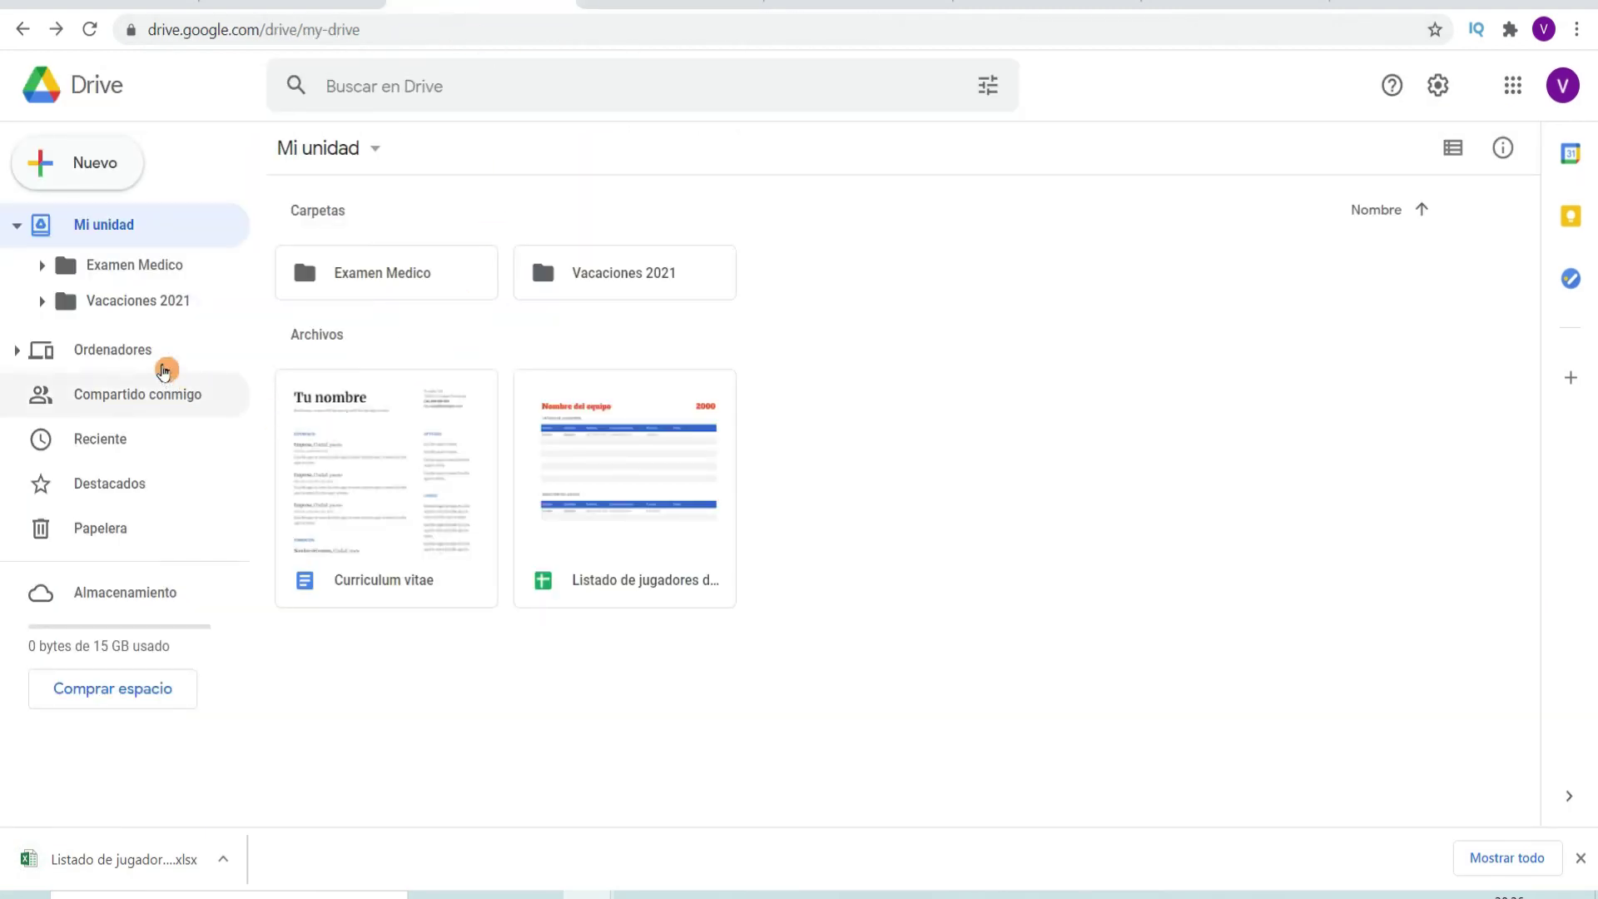
left_click(99, 483)
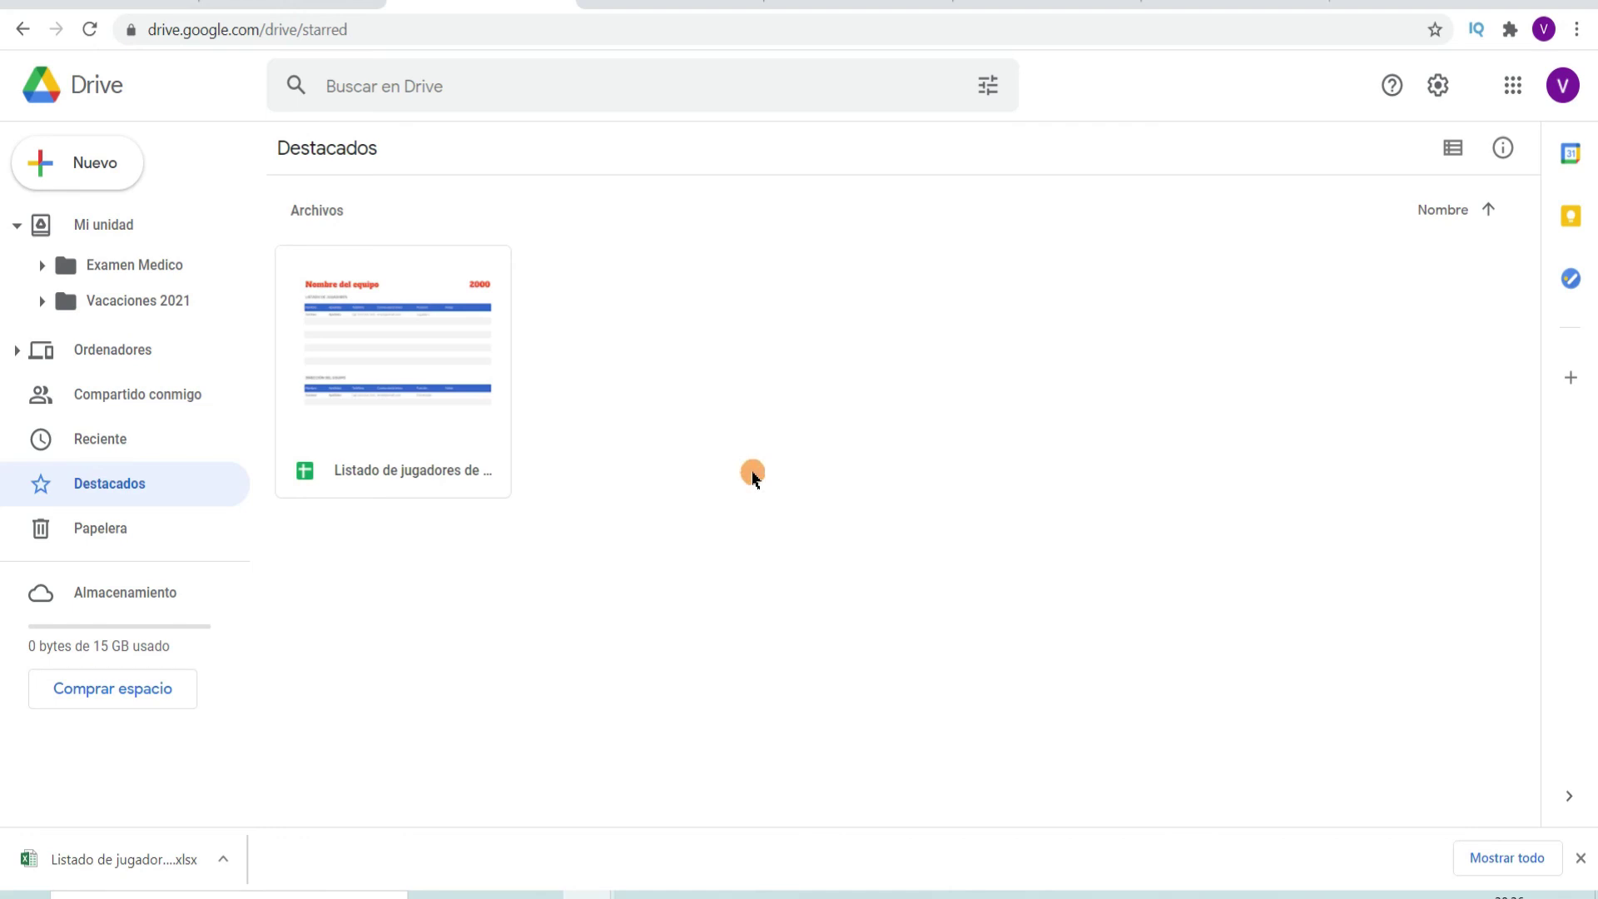
Step: Open the template gallery for a new Google Slides presentation from Drive
key("c")
mouse_move(301, 388)
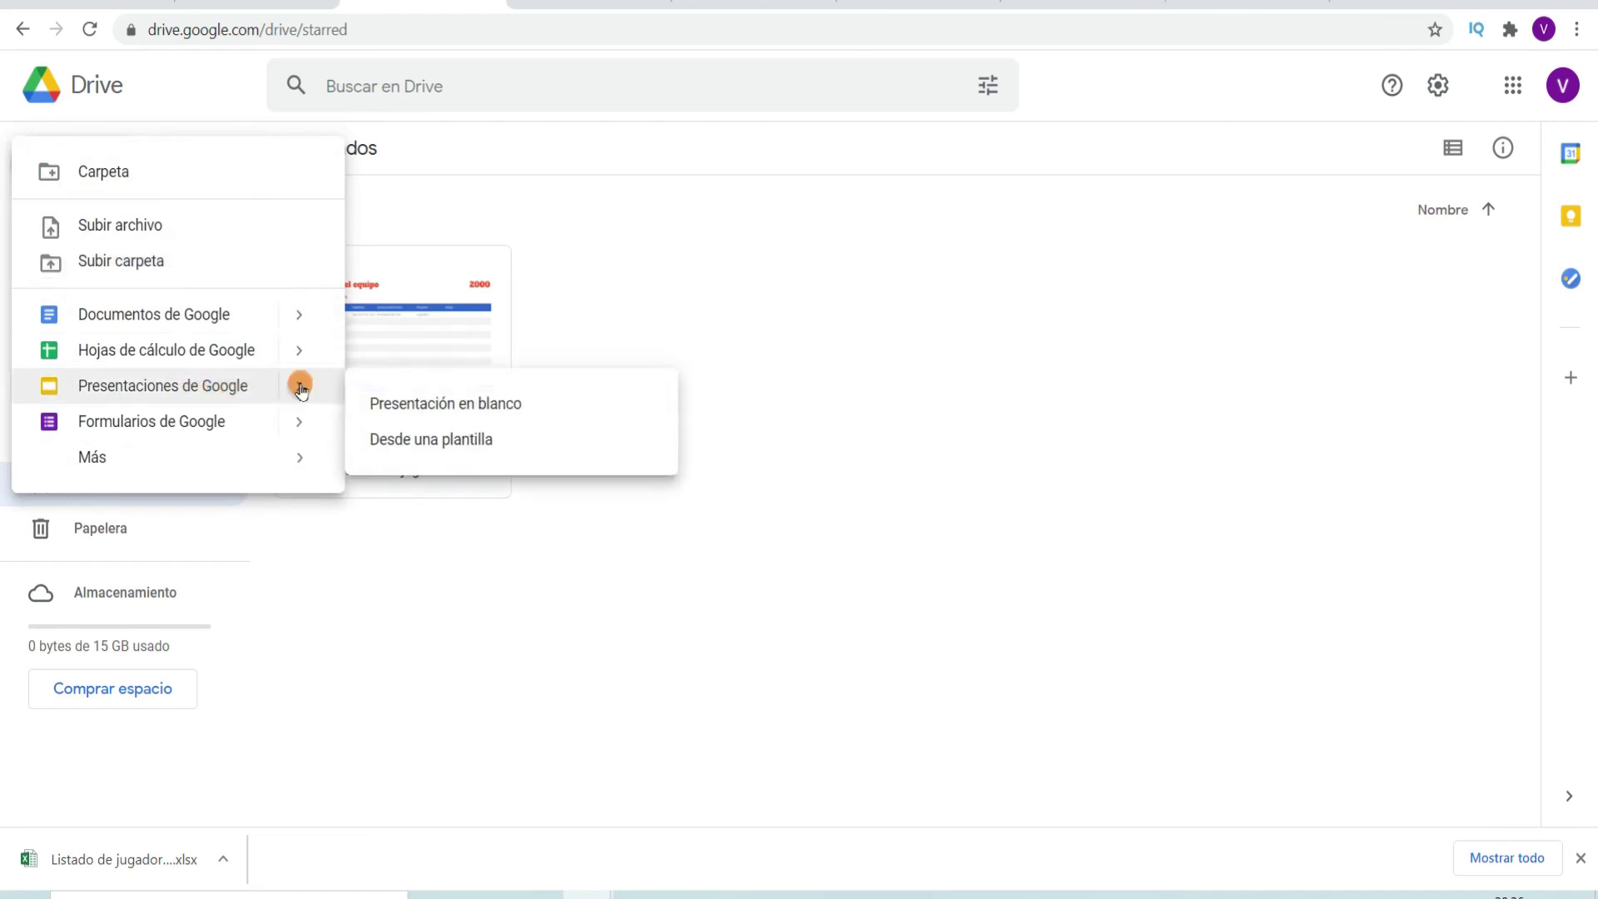
left_click(435, 439)
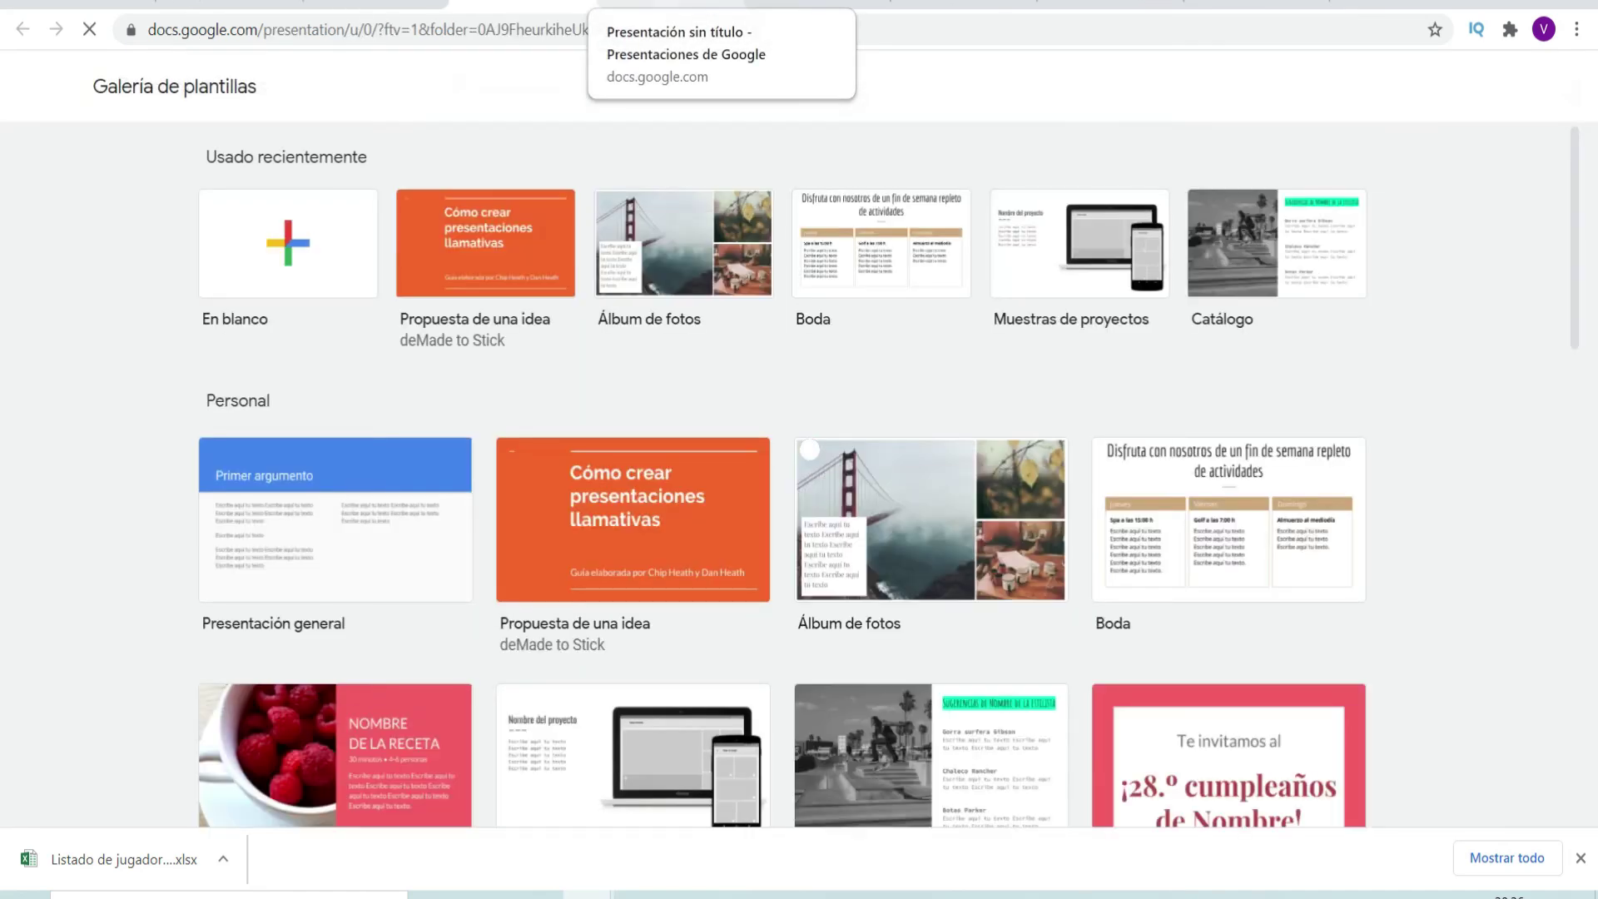